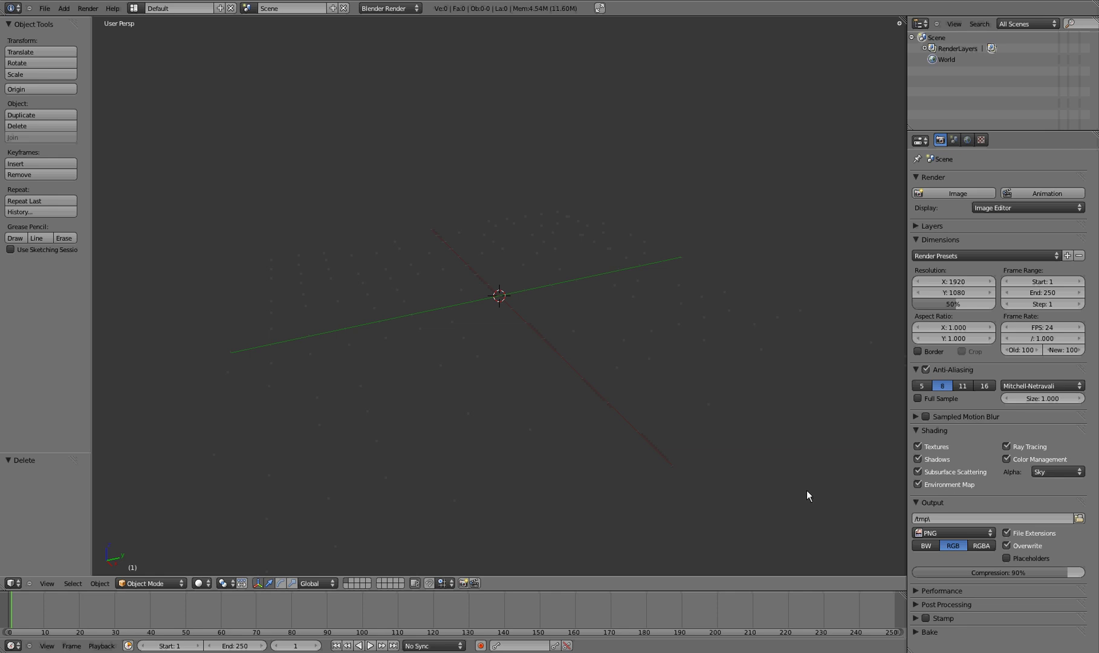
# Step: Add a circle mesh with 8 vertices at the scene centre, viewed from the top
pyautogui.click(64, 8)
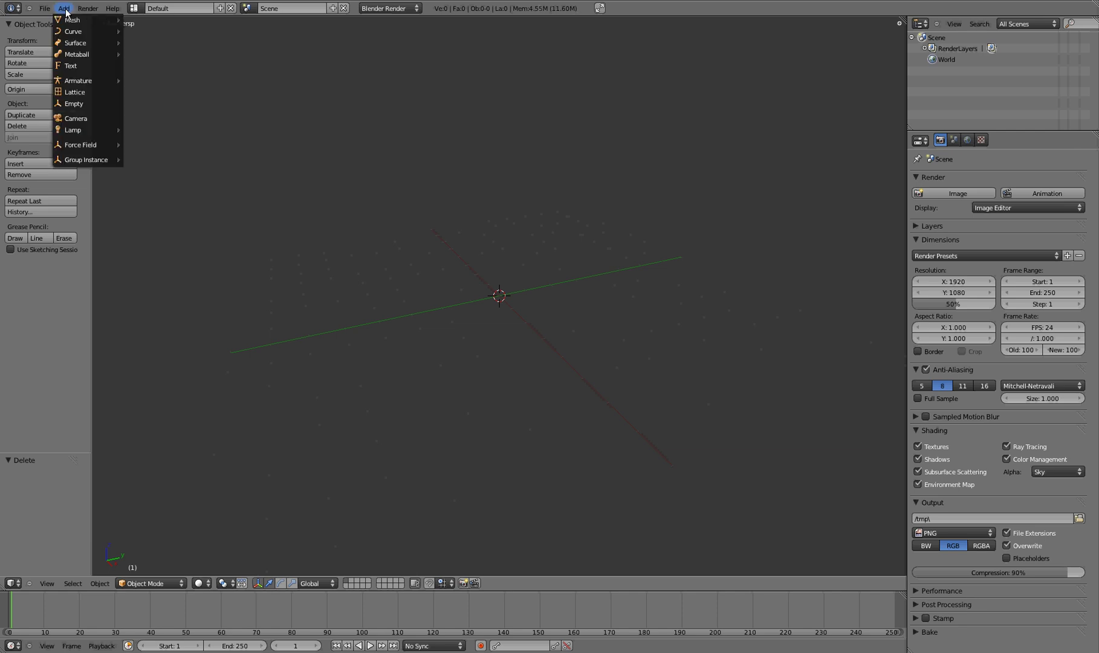
pyautogui.moveTo(73, 20)
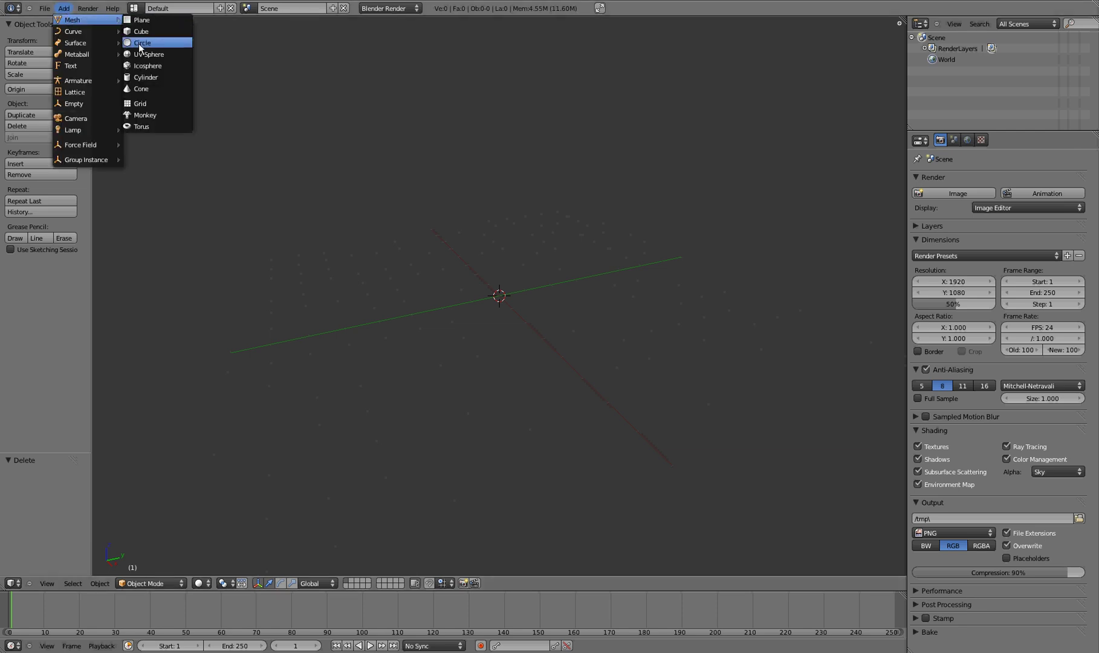
pyautogui.click(144, 45)
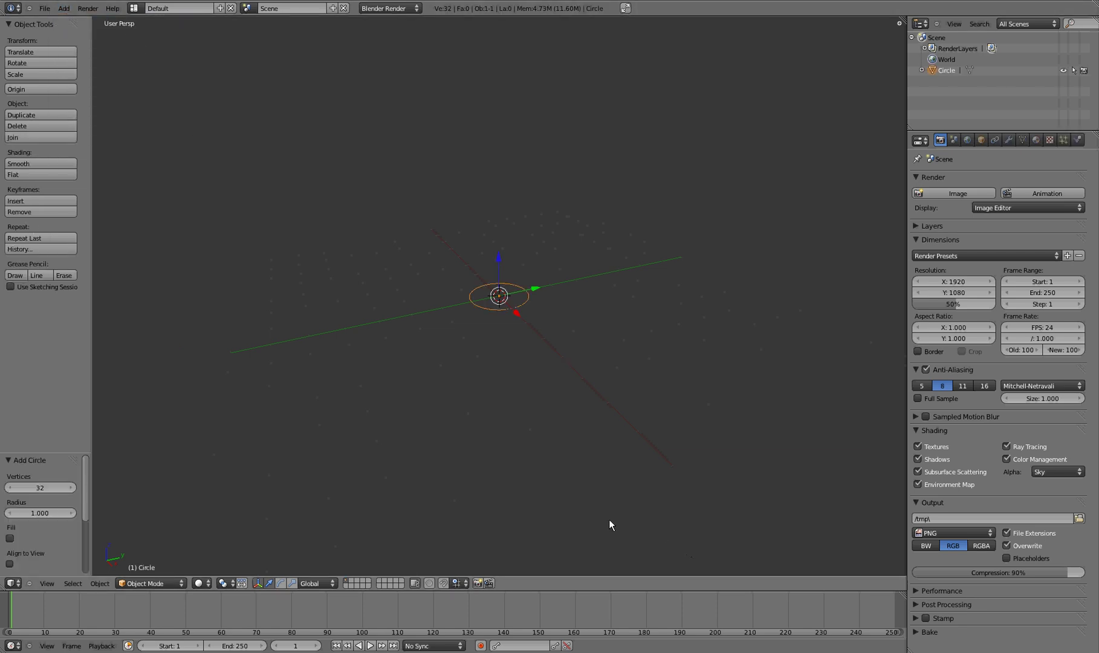
pyautogui.press('KP_7')
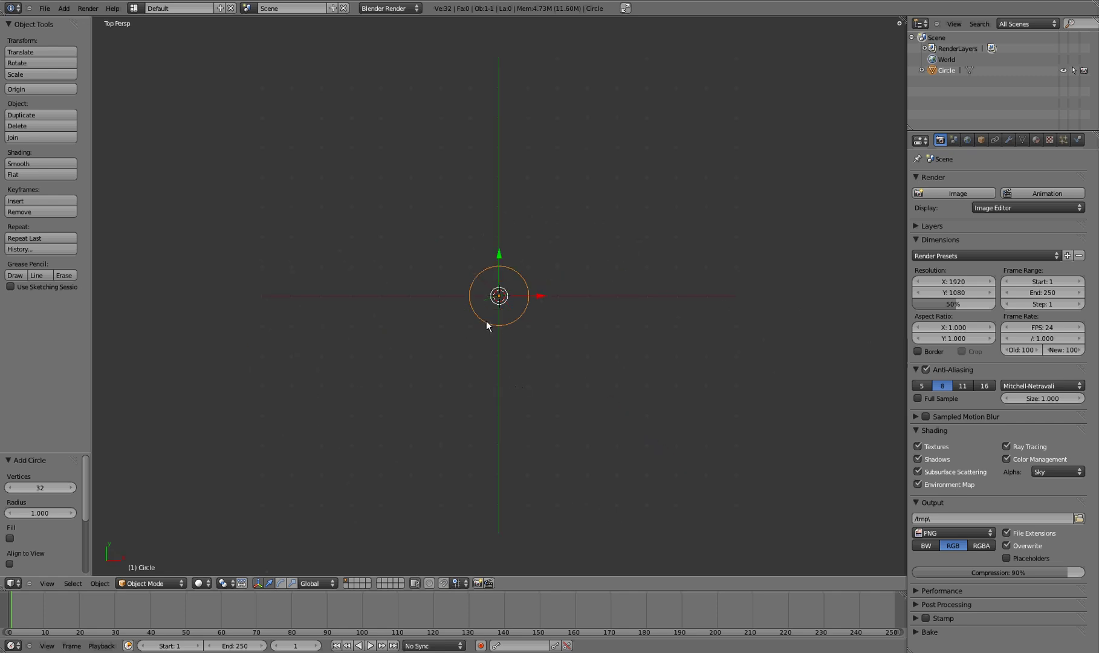
pyautogui.click(40, 487)
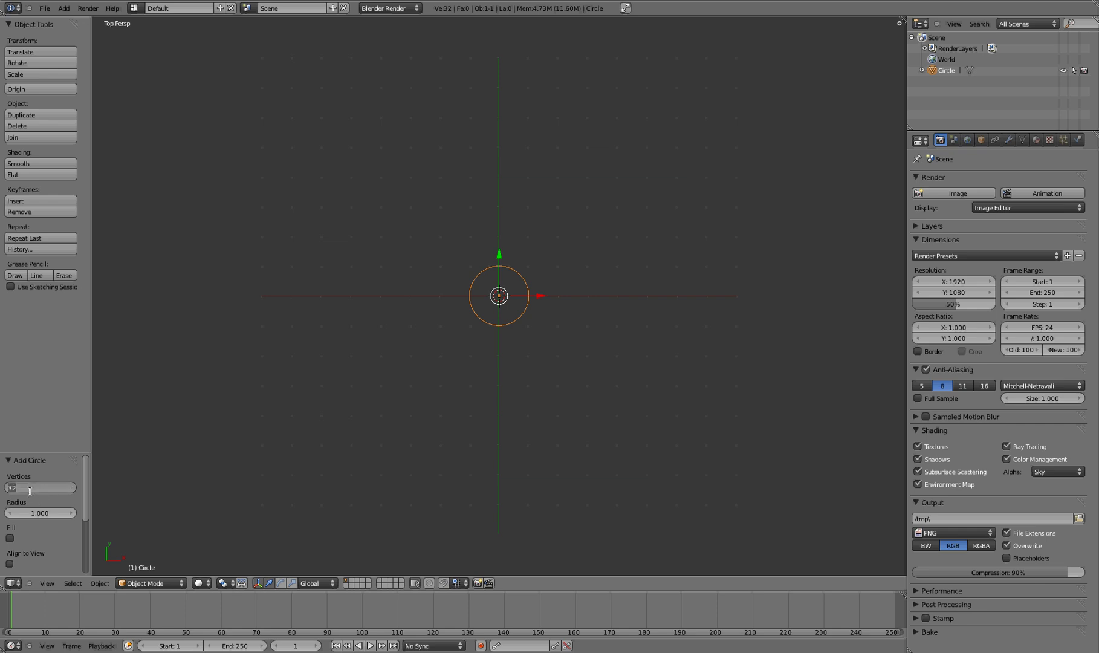
pyautogui.write('8')
pyautogui.press('Return')
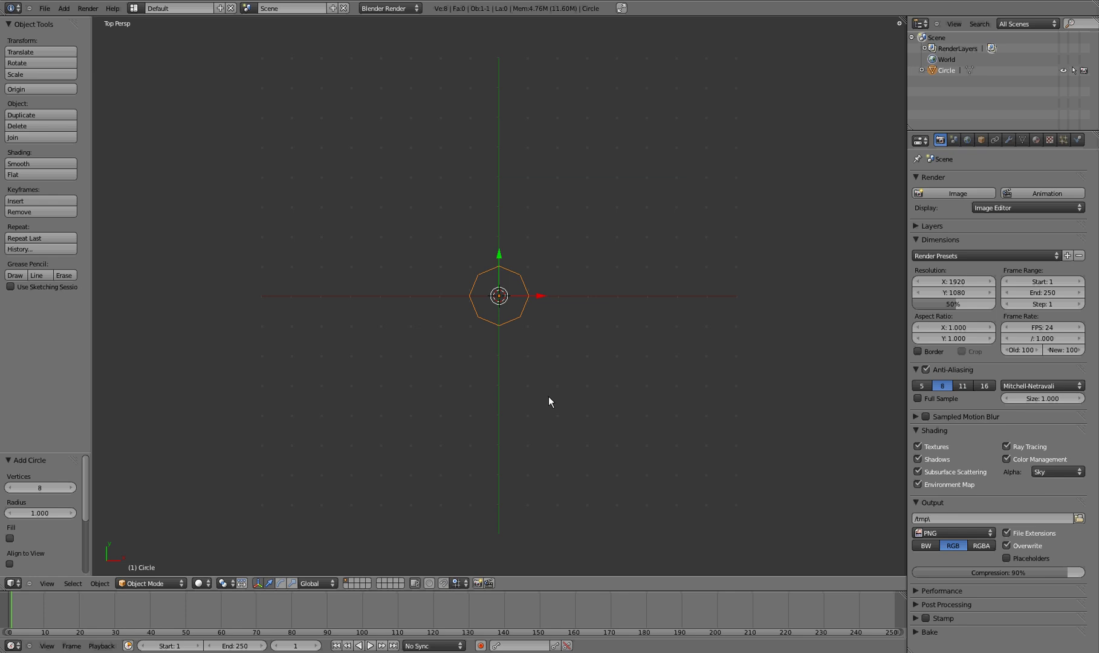
# Step: Switch to orthographic projection and zoom in on the octagon
pyautogui.scroll(8, 529, 360)
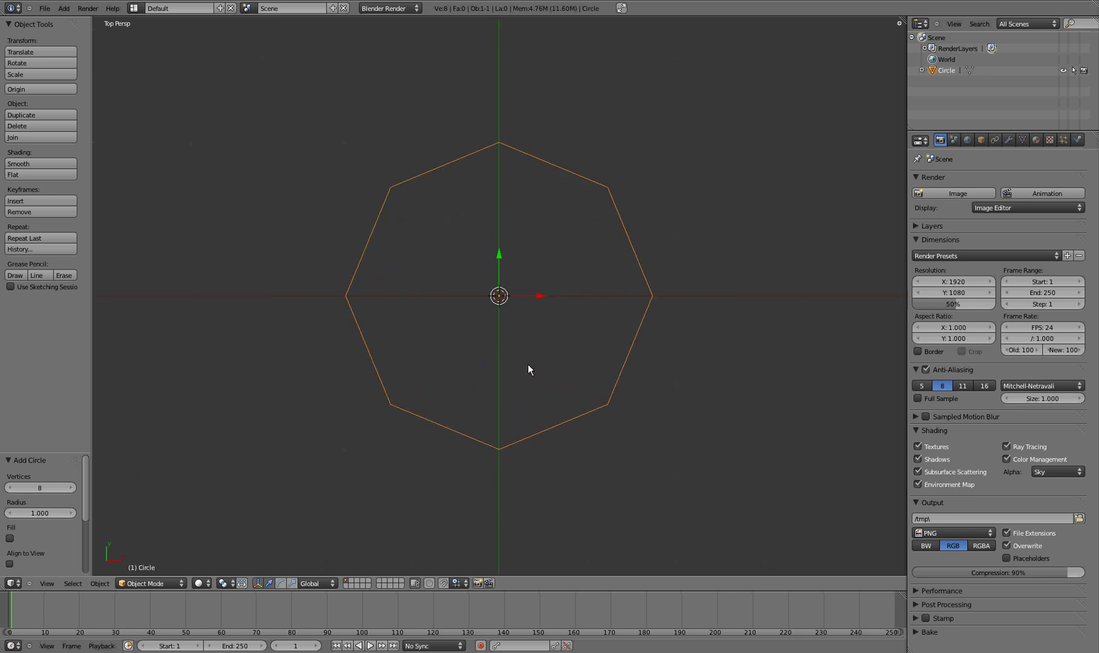
pyautogui.press('KP_5')
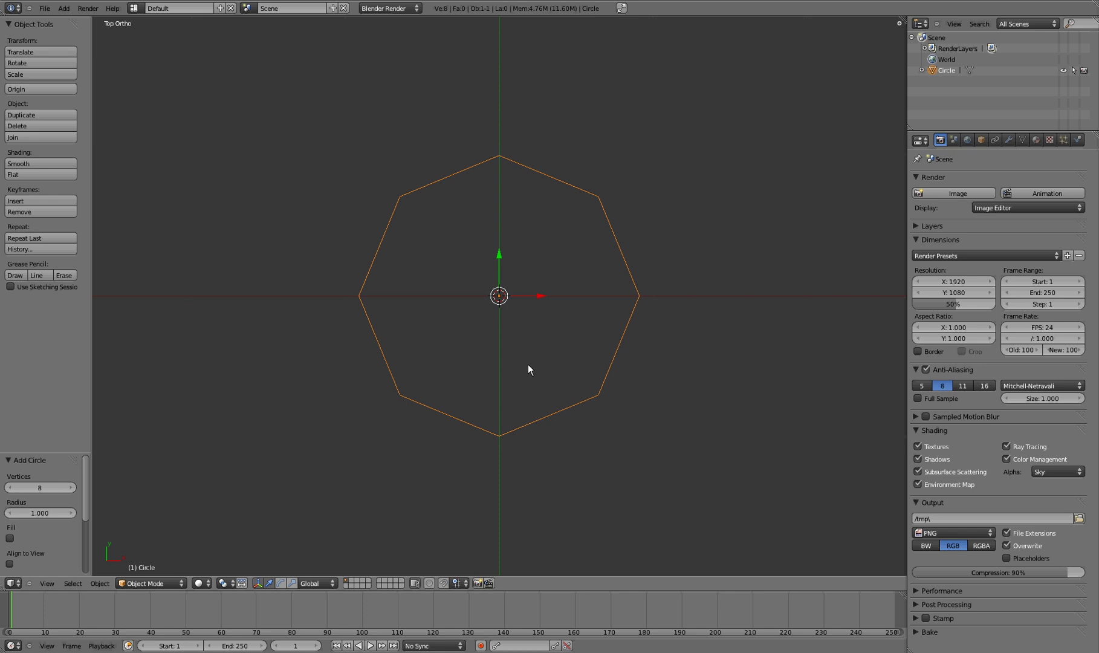
pyautogui.scroll(3, 523, 364)
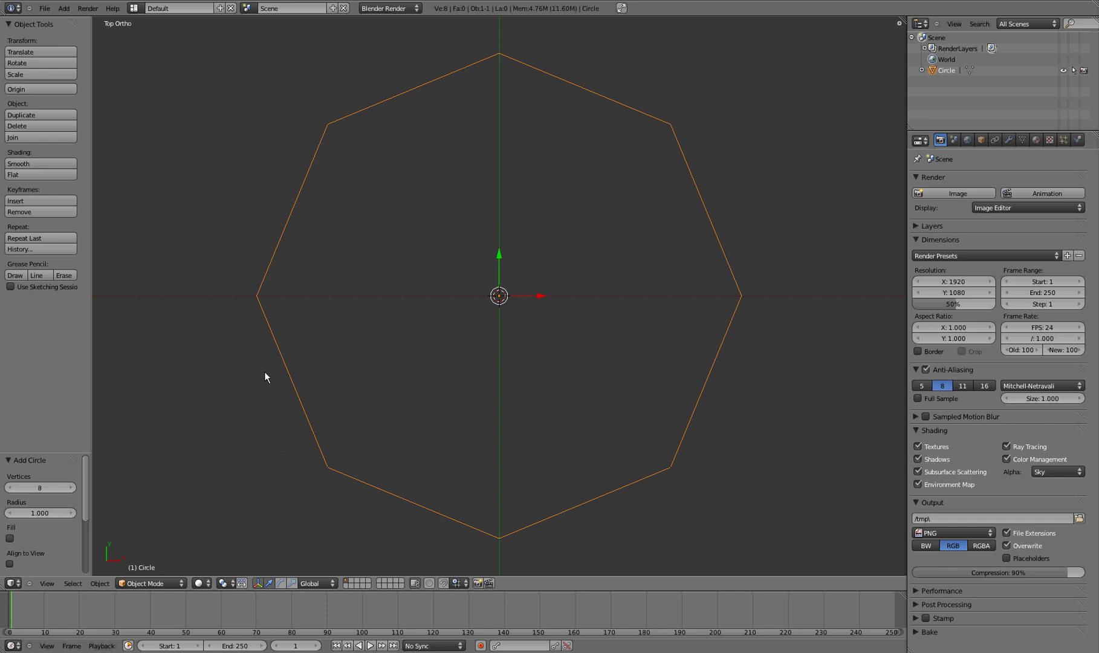
# Step: In Edit Mode, pull the octagon's top and bottom vertices in close to the centre
pyautogui.press('Tab')
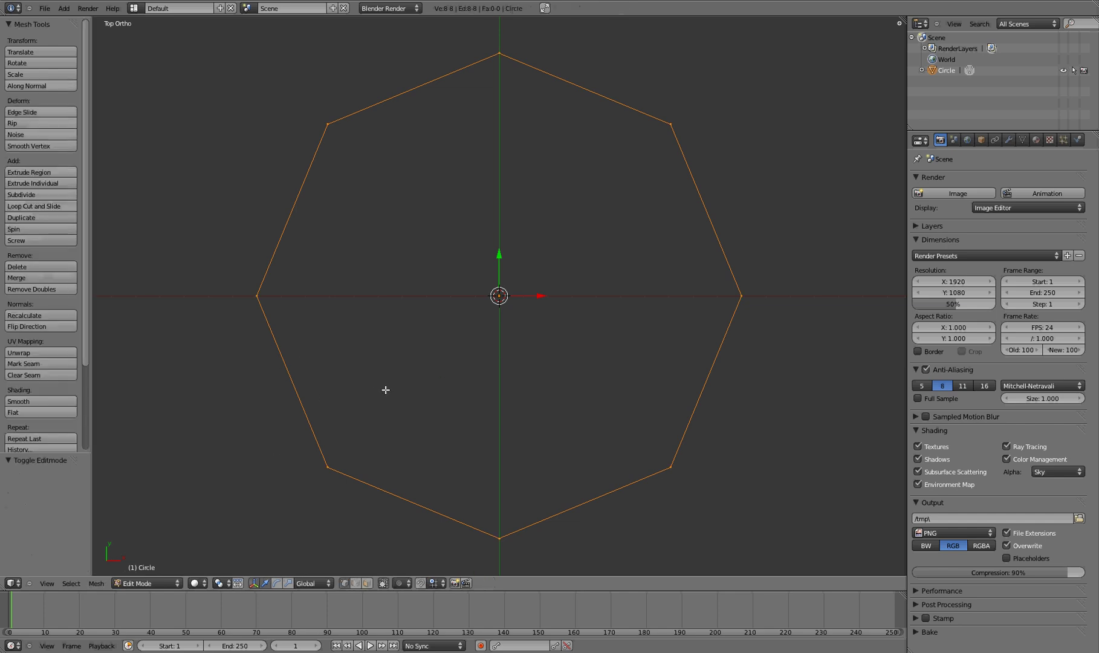
pyautogui.press('a')
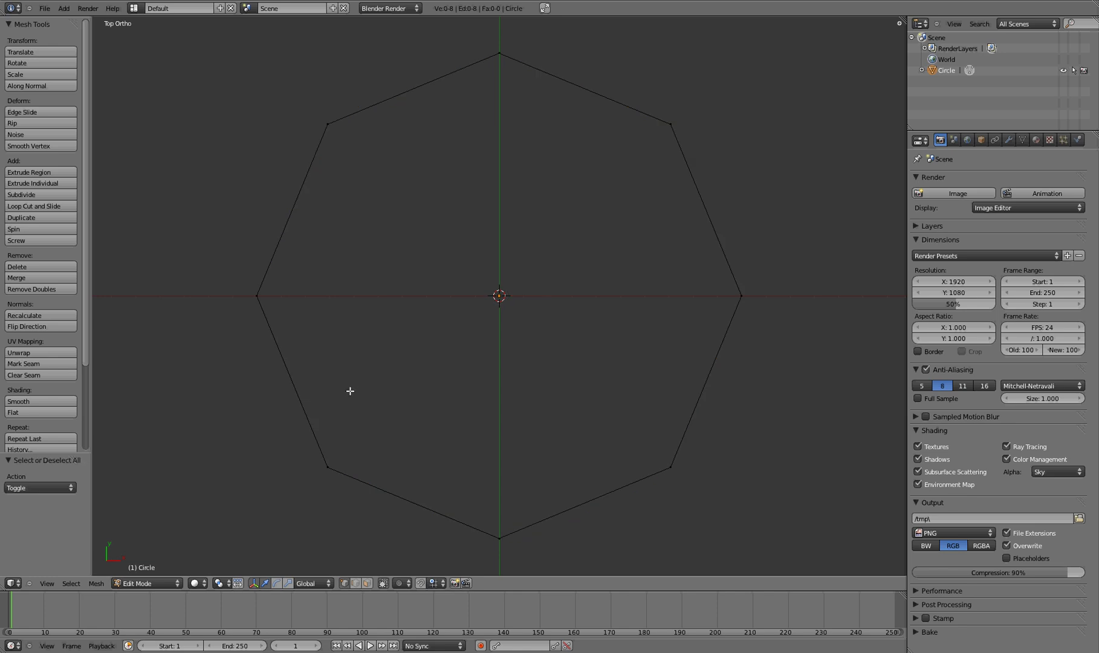
pyautogui.rightClick(500, 54)
pyautogui.press('g')
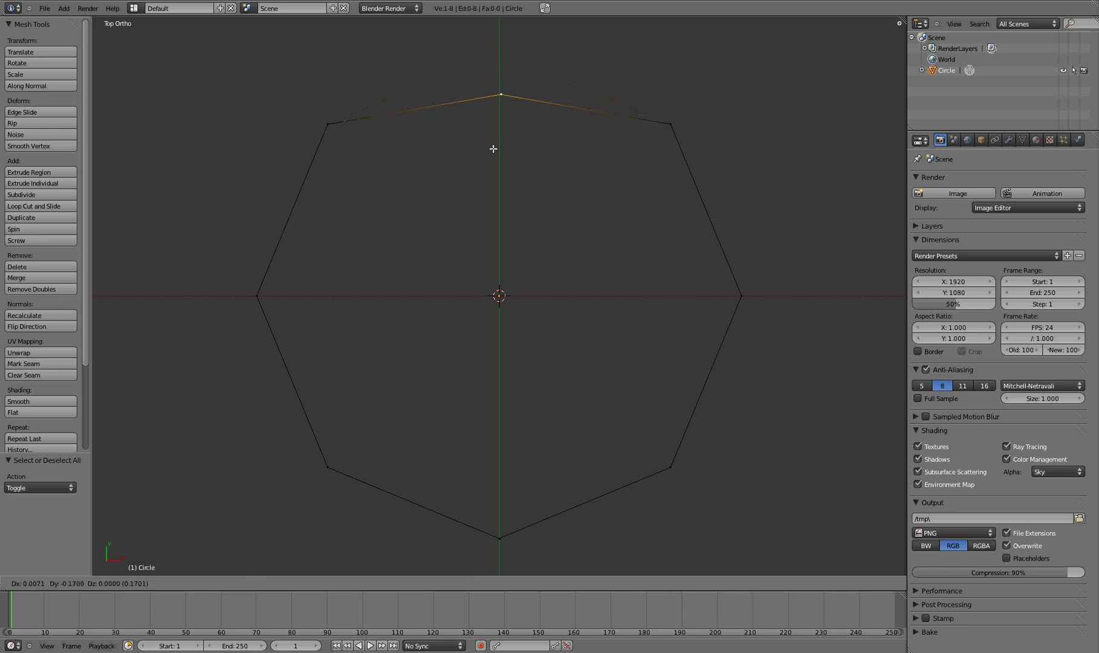
pyautogui.click(488, 256)
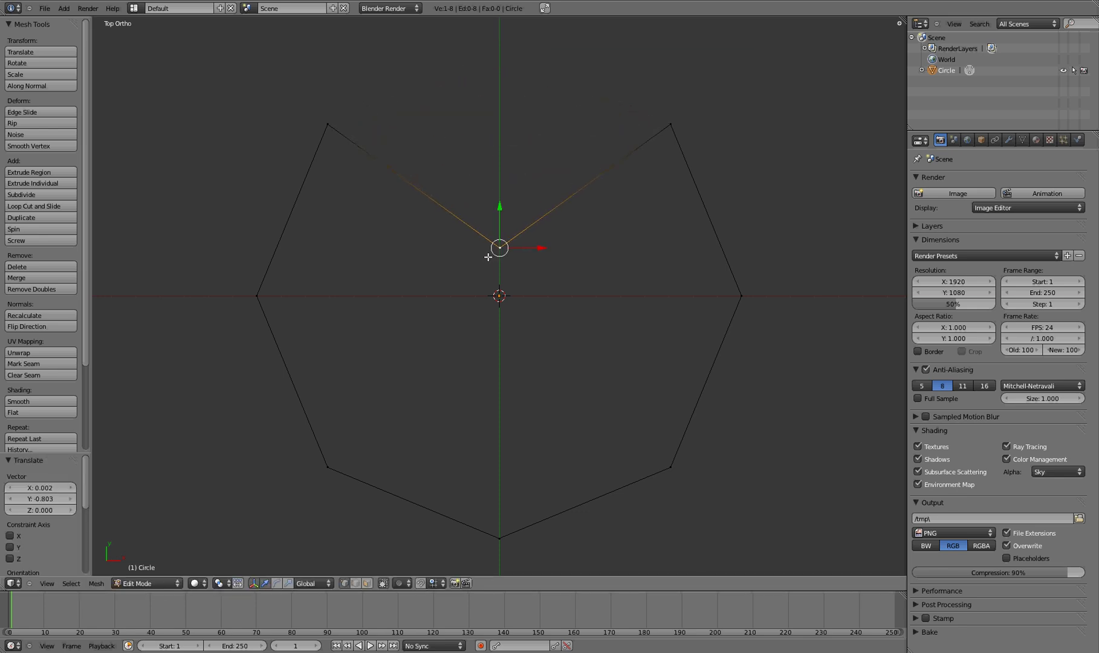
pyautogui.rightClick(500, 538)
pyautogui.press('g')
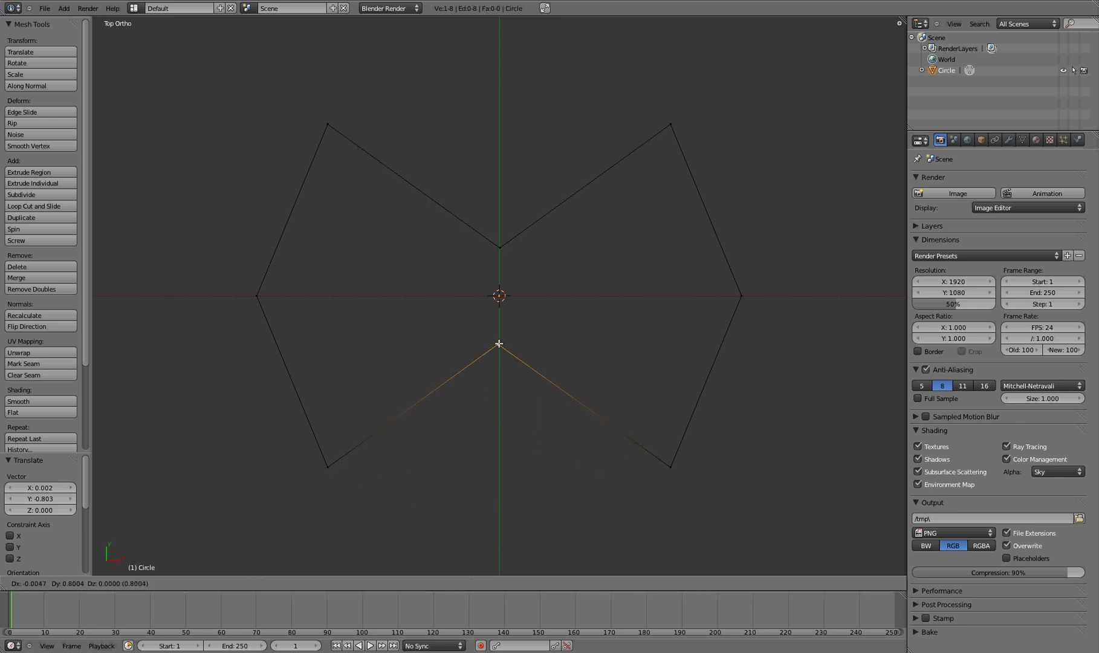
pyautogui.click(498, 343)
# Step: Move the top-right and bottom-right vertices inward toward the middle
pyautogui.rightClick(670, 125)
pyautogui.press('g')
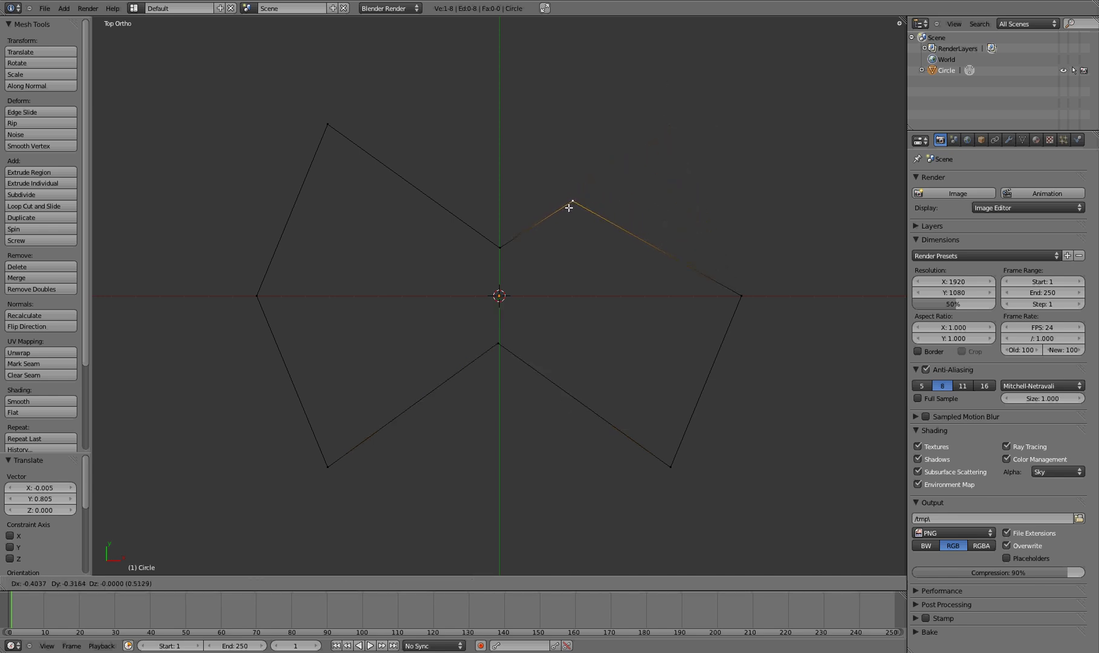
pyautogui.click(574, 200)
pyautogui.rightClick(669, 466)
pyautogui.press('g')
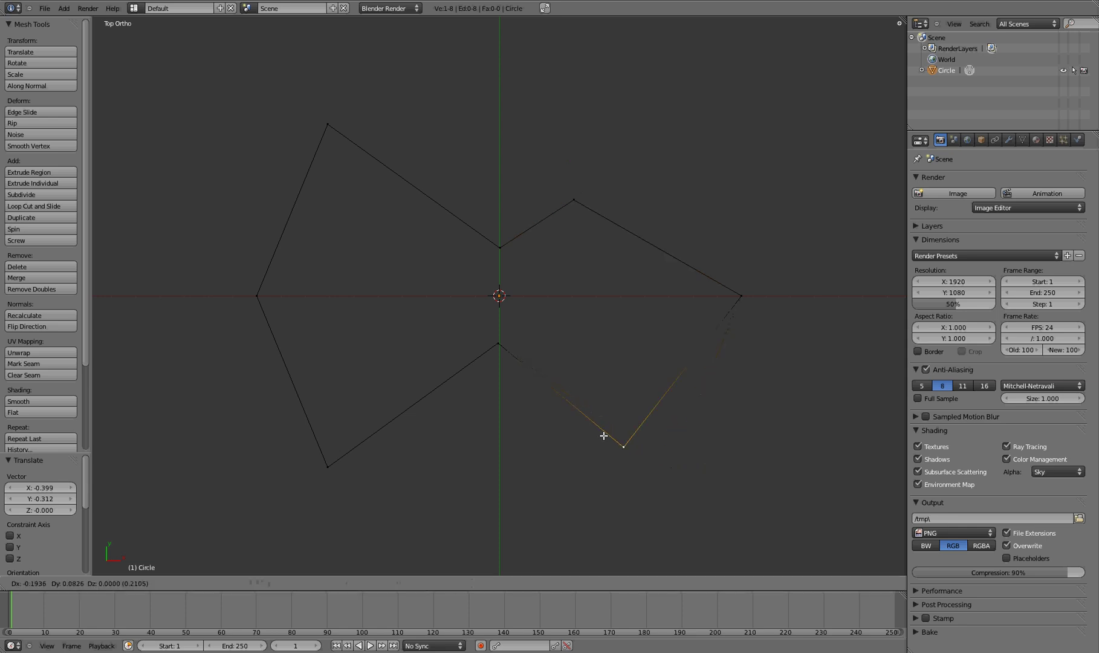
pyautogui.click(570, 391)
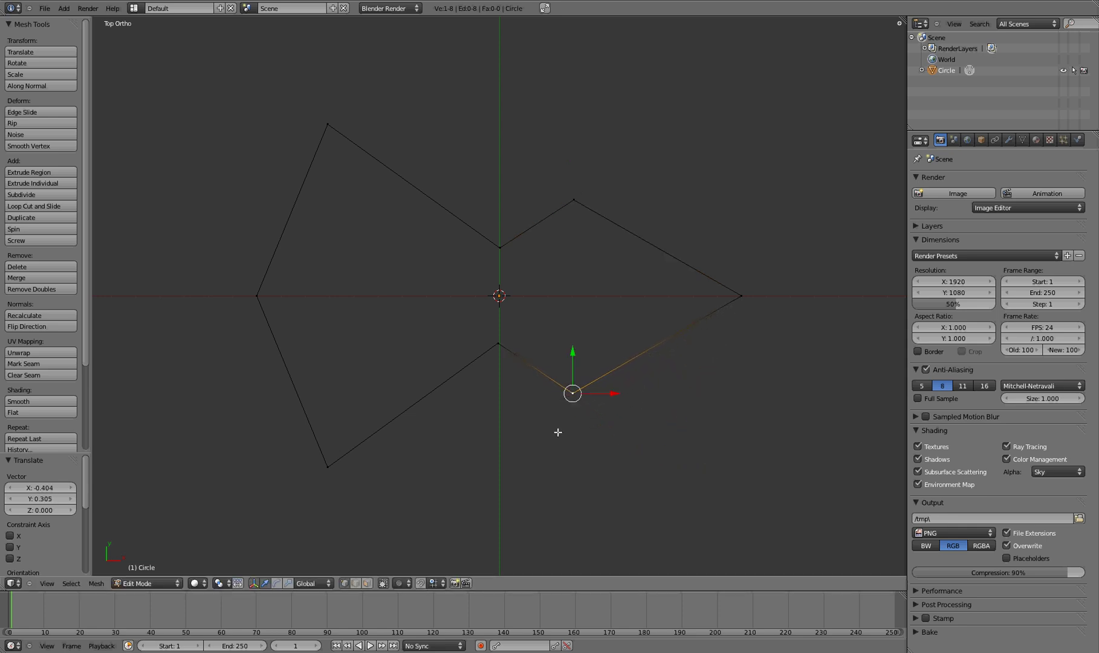
pyautogui.press('g')
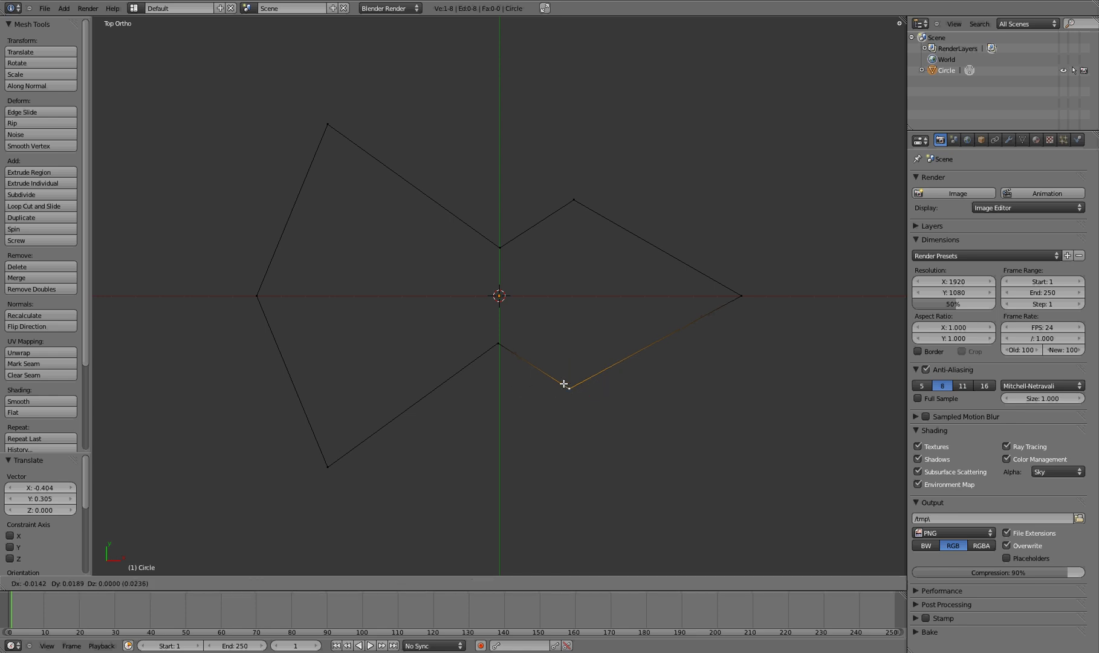
pyautogui.click(548, 370)
pyautogui.rightClick(574, 198)
pyautogui.press('g')
pyautogui.click(545, 222)
# Step: Move the top-left and bottom-left vertices inward toward the middle
pyautogui.rightClick(327, 124)
pyautogui.press('g')
pyautogui.click(451, 224)
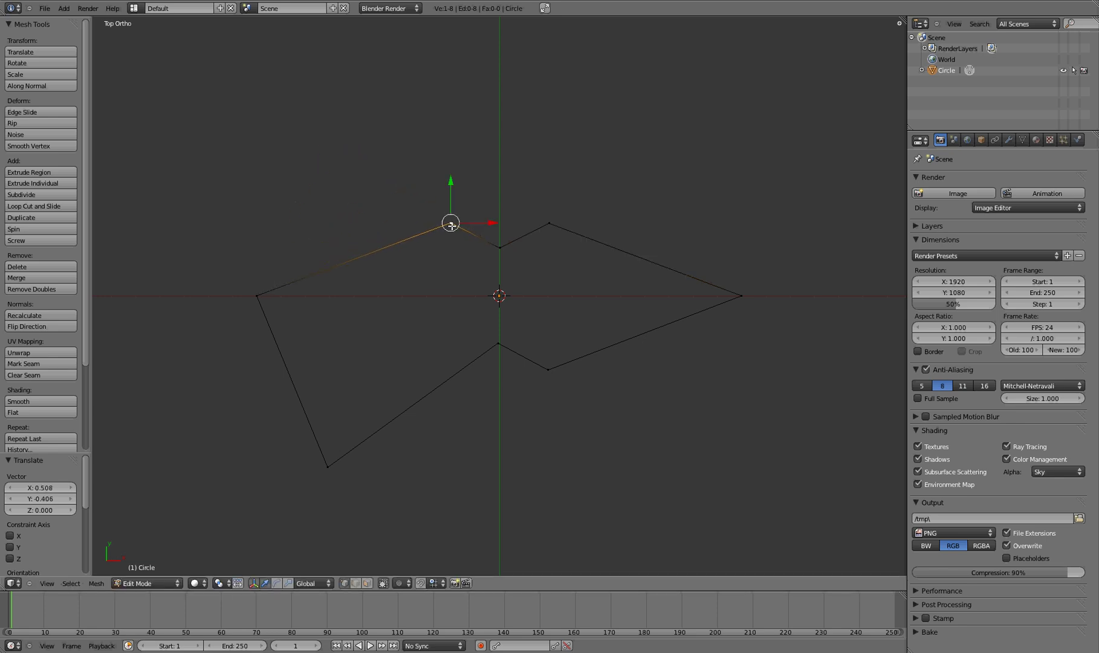
pyautogui.rightClick(323, 462)
pyautogui.press('g')
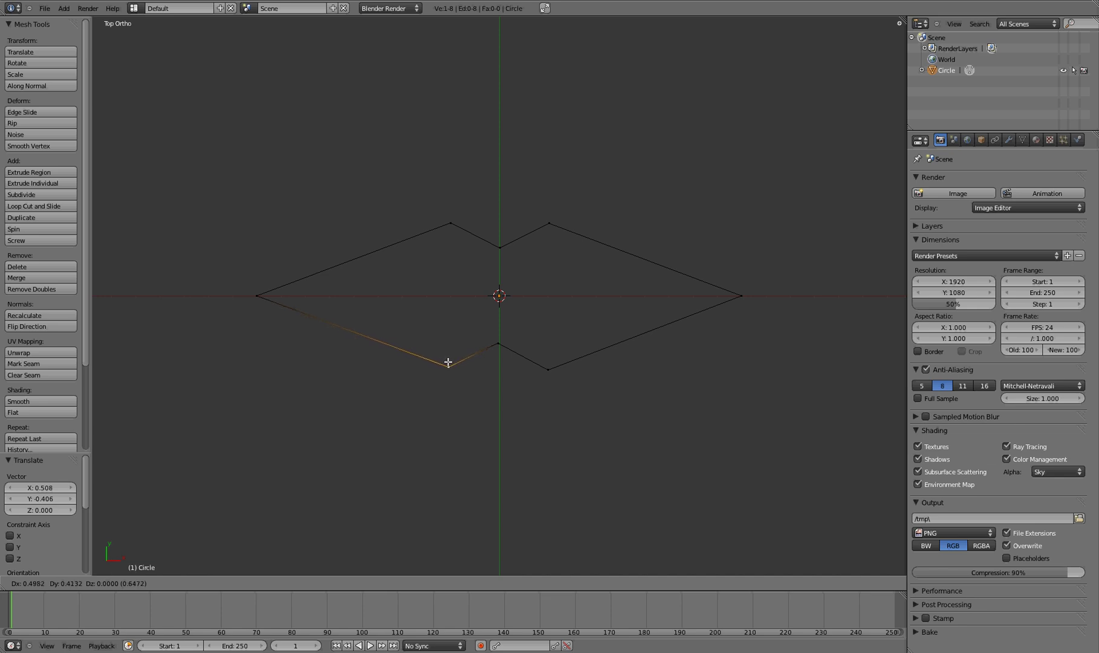
pyautogui.click(448, 368)
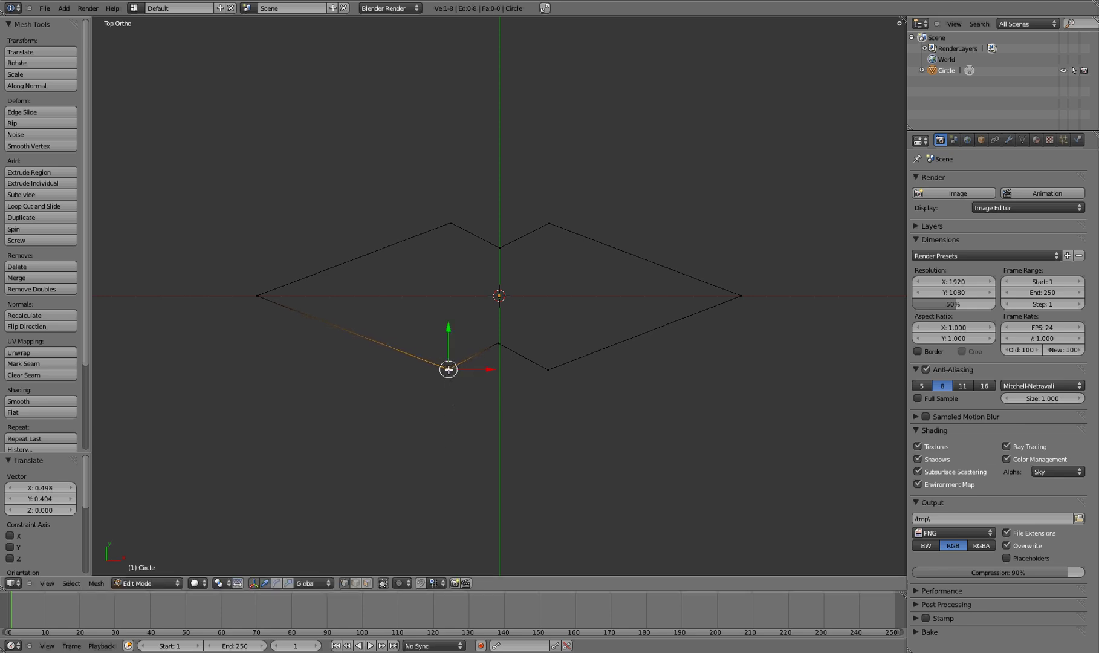
pyautogui.press('g')
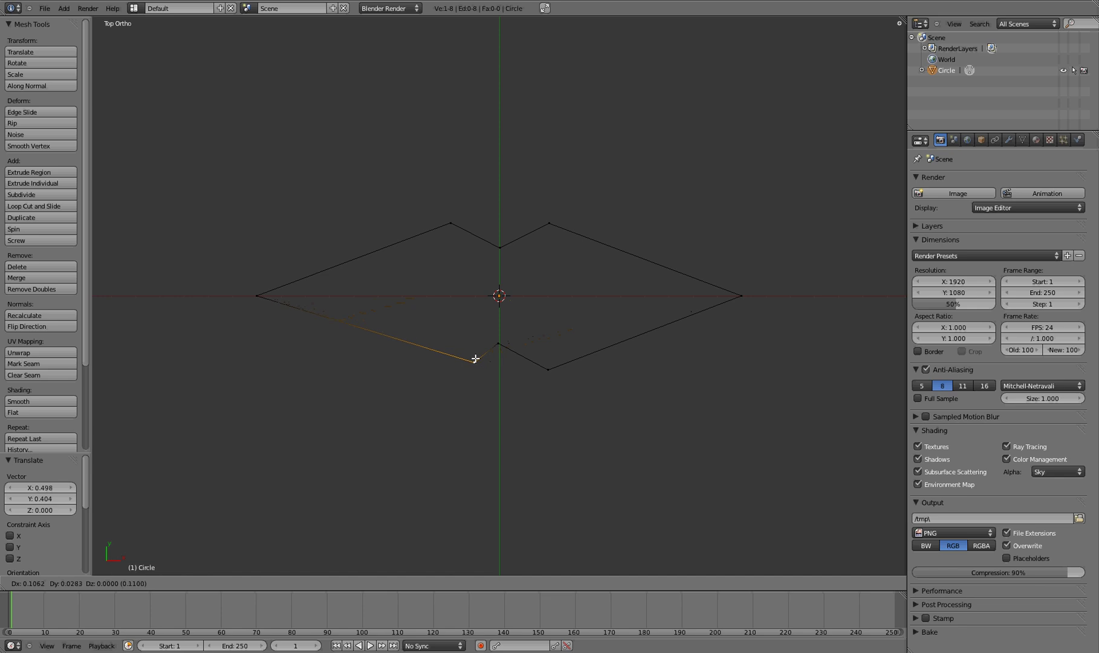
pyautogui.click(451, 365)
# Step: Stretch the right and left tip vertices further outward
pyautogui.rightClick(741, 295)
pyautogui.press('g')
pyautogui.click(793, 294)
pyautogui.rightClick(256, 296)
pyautogui.press('g')
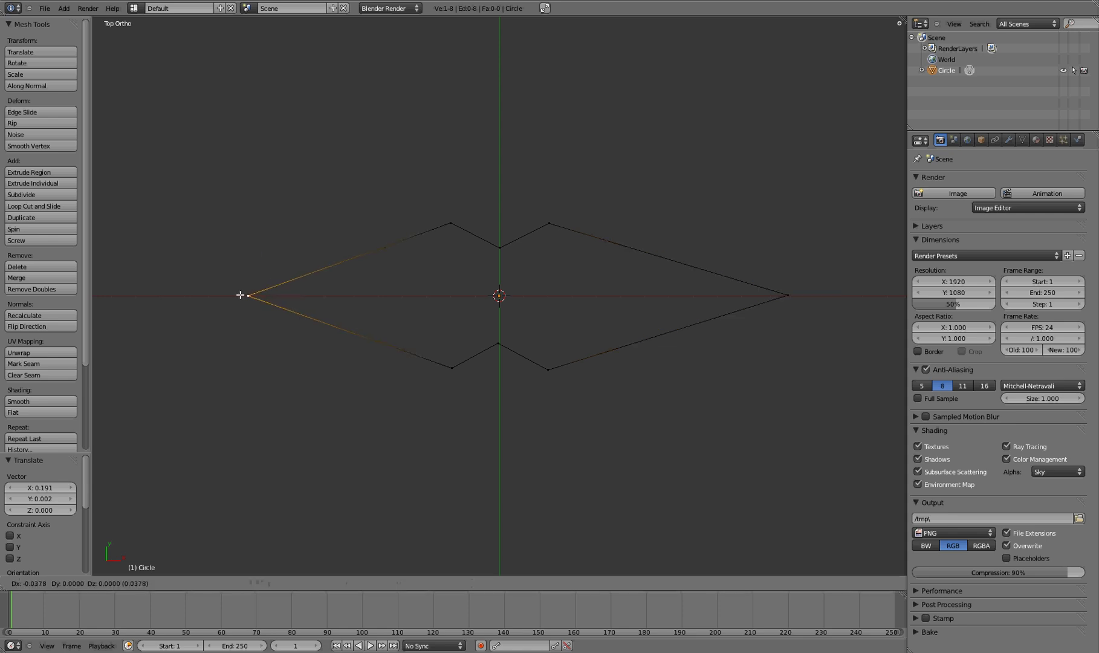
pyautogui.click(201, 295)
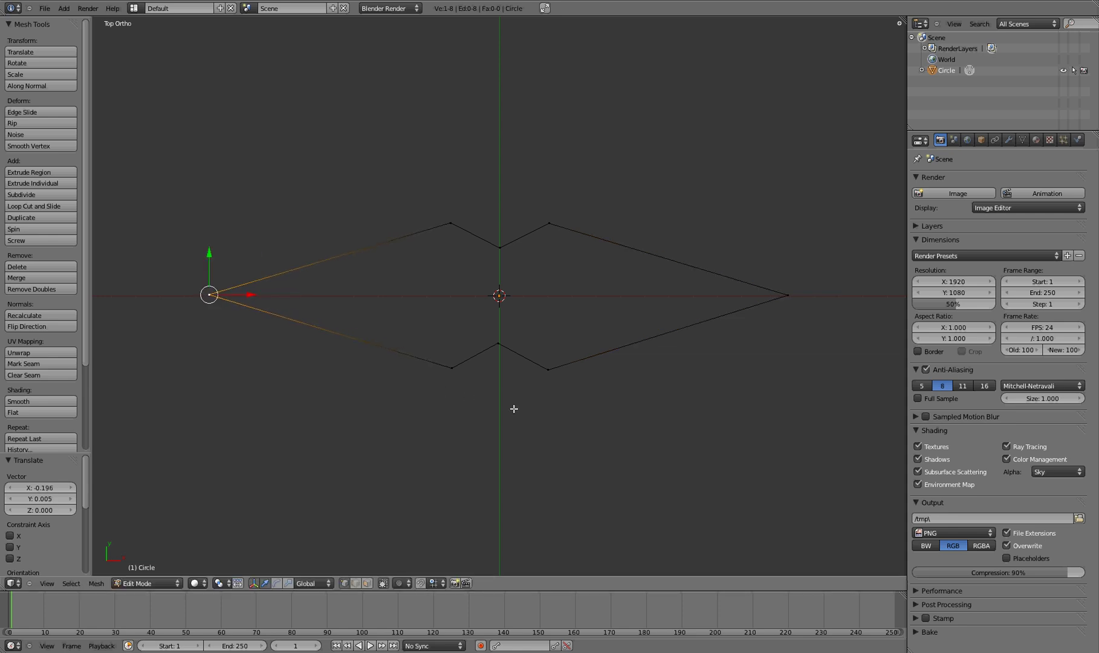
# Step: Pinch the top-middle and bottom-middle vertices toward the centre to form notches
pyautogui.rightClick(497, 246)
pyautogui.press('g')
pyautogui.click(499, 273)
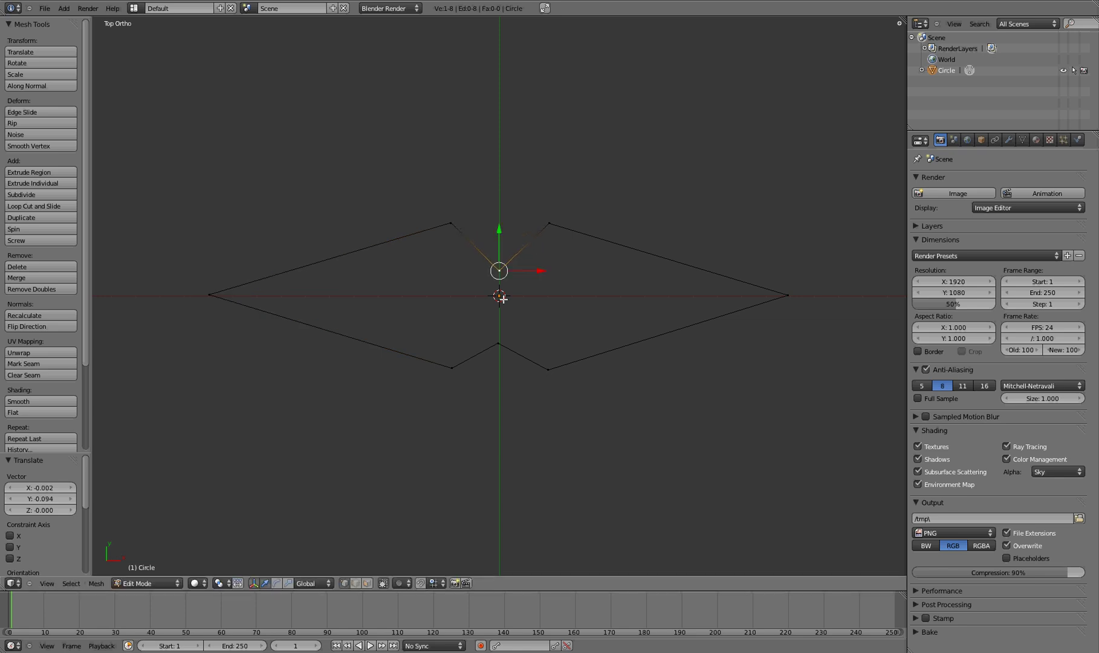
pyautogui.rightClick(497, 340)
pyautogui.press('g')
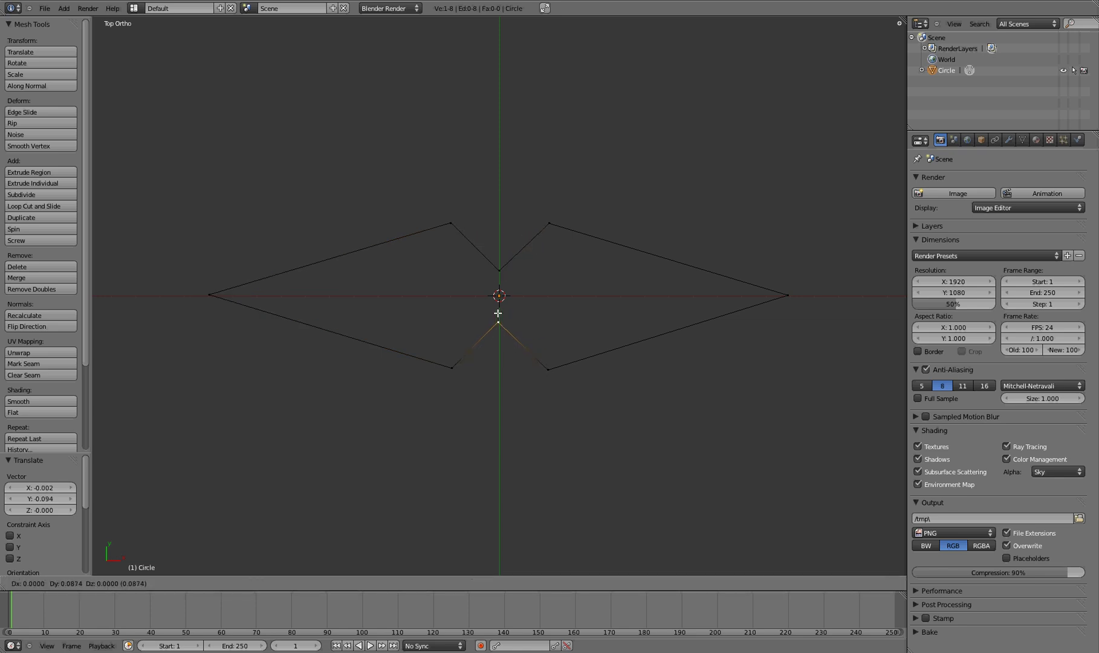
pyautogui.click(498, 314)
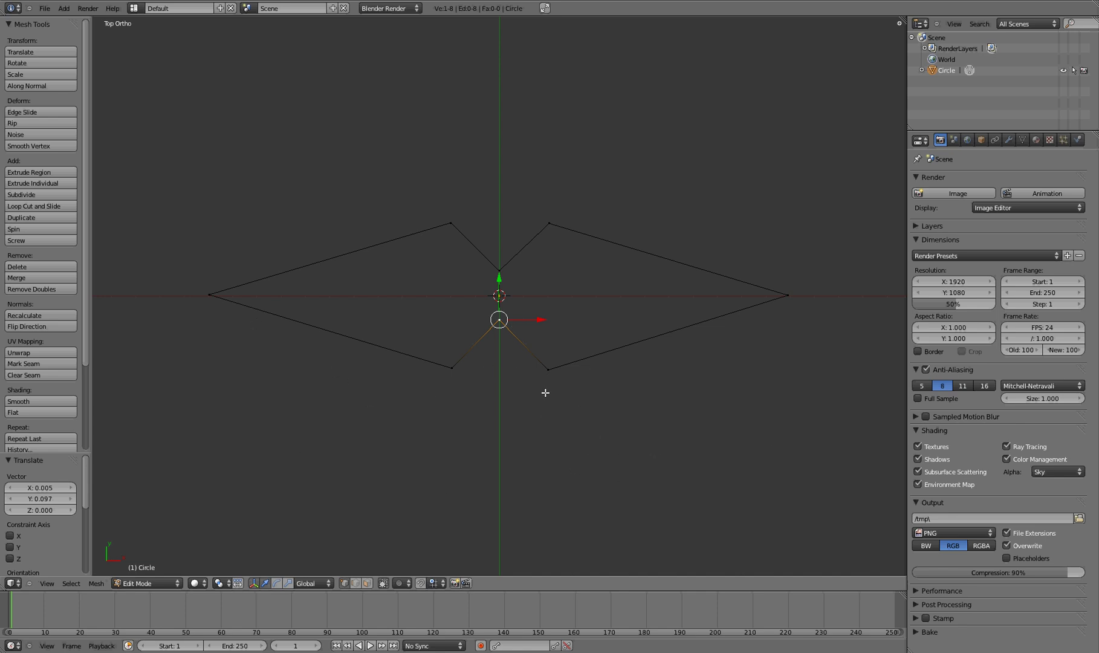
# Step: Deselect all, switch to front view, and zoom so the outline sits low in the viewport
pyautogui.press('a')
pyautogui.press('a')
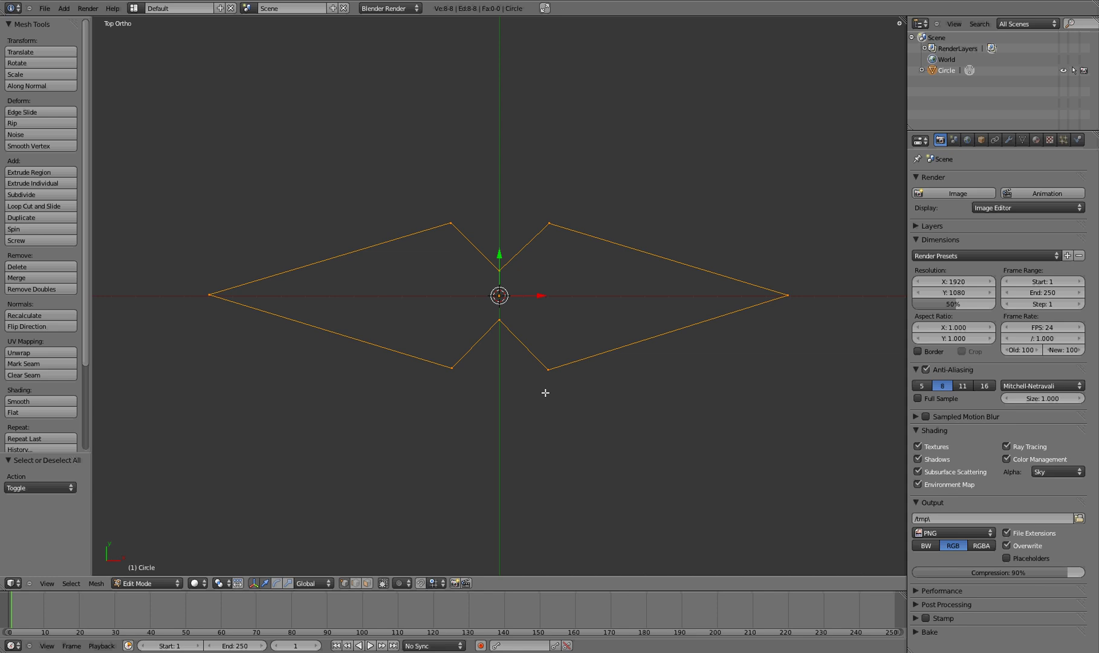
pyautogui.press('KP_1')
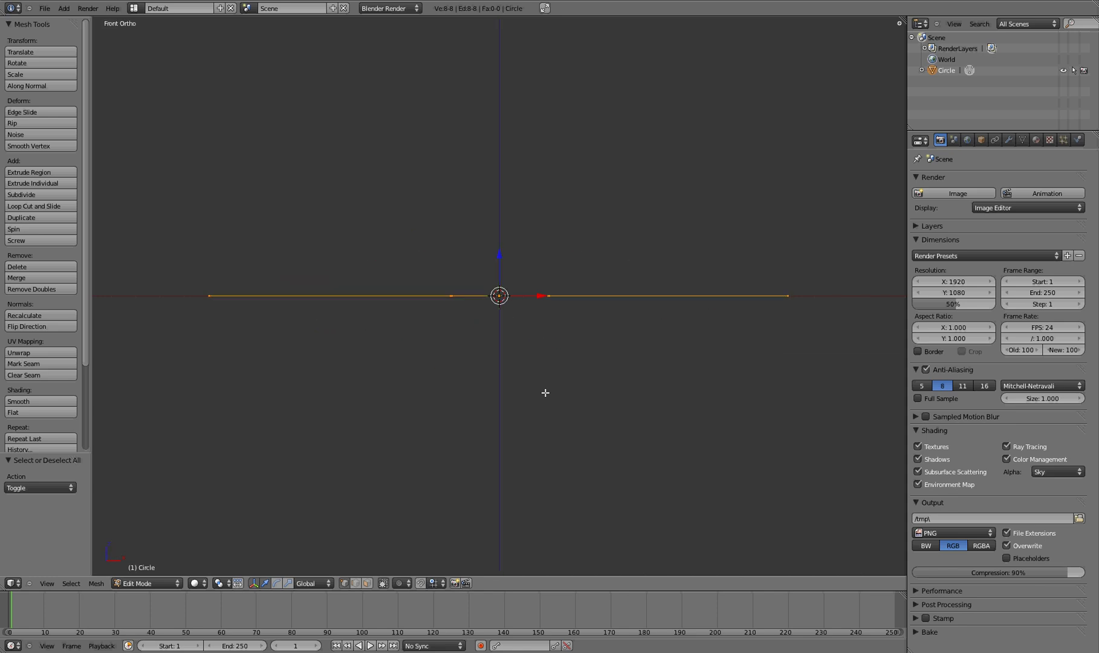
pyautogui.scroll(-7, 632, 302)
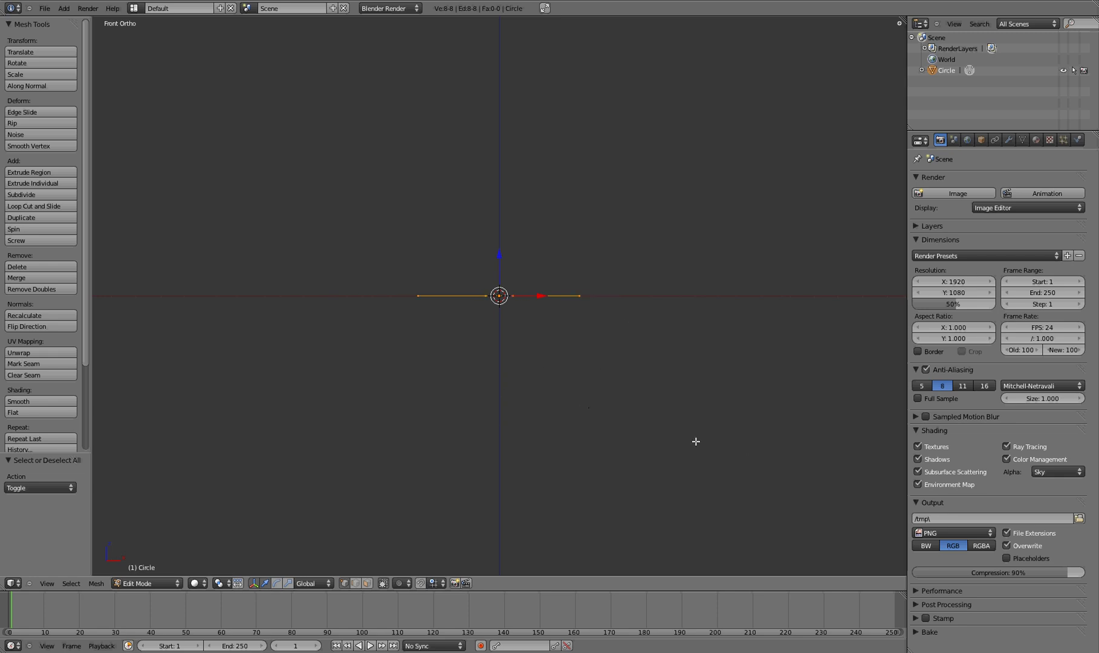
pyautogui.keyDown('shift'); pyautogui.scroll(1, 625, 372); pyautogui.keyUp('shift')
pyautogui.keyDown('shift'); pyautogui.scroll(4, 625, 372); pyautogui.keyUp('shift')
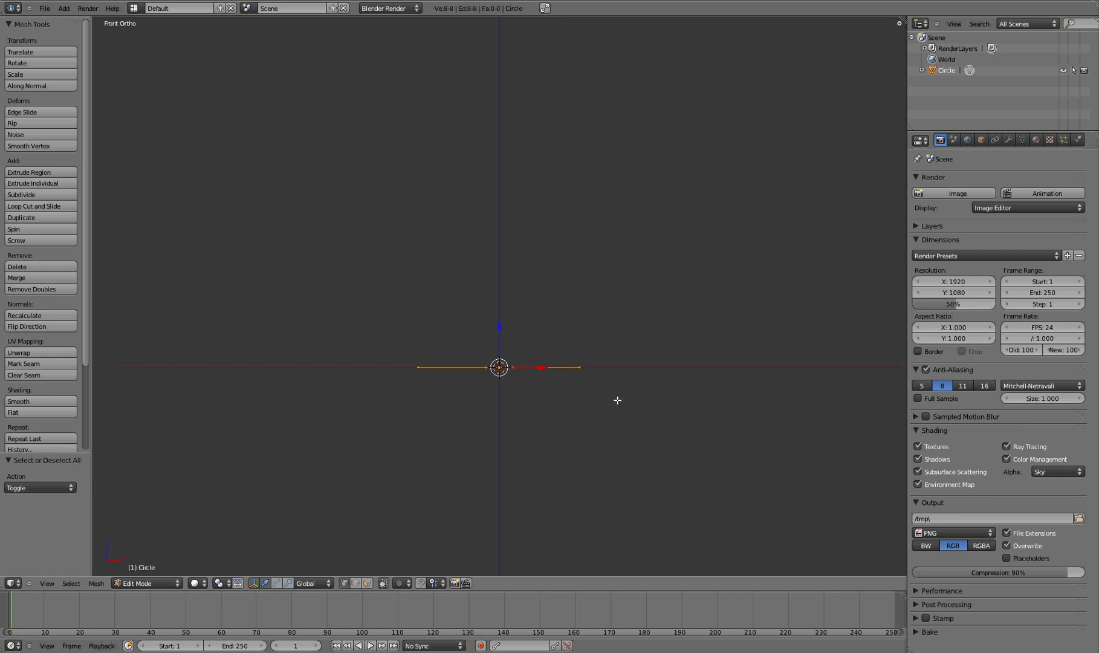
pyautogui.keyDown('shift'); pyautogui.scroll(5, 616, 399); pyautogui.keyUp('shift')
pyautogui.keyDown('shift'); pyautogui.scroll(3, 611, 414); pyautogui.keyUp('shift')
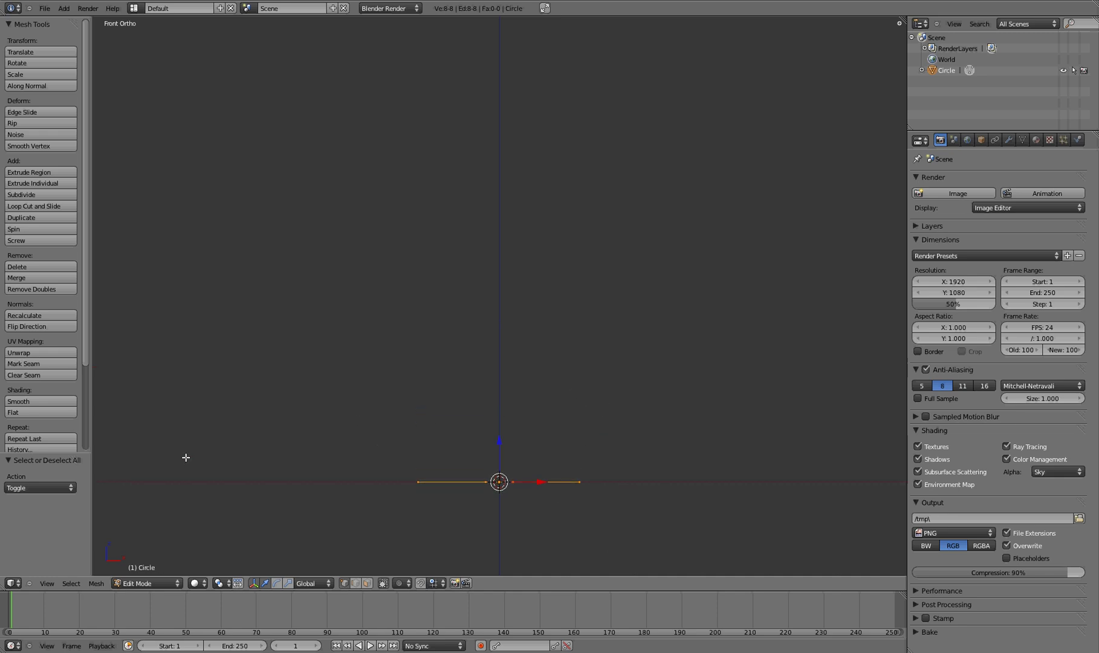
# Step: Extrude the outline 6.658 units up along Z and scale its top to 0.767
pyautogui.press('e')
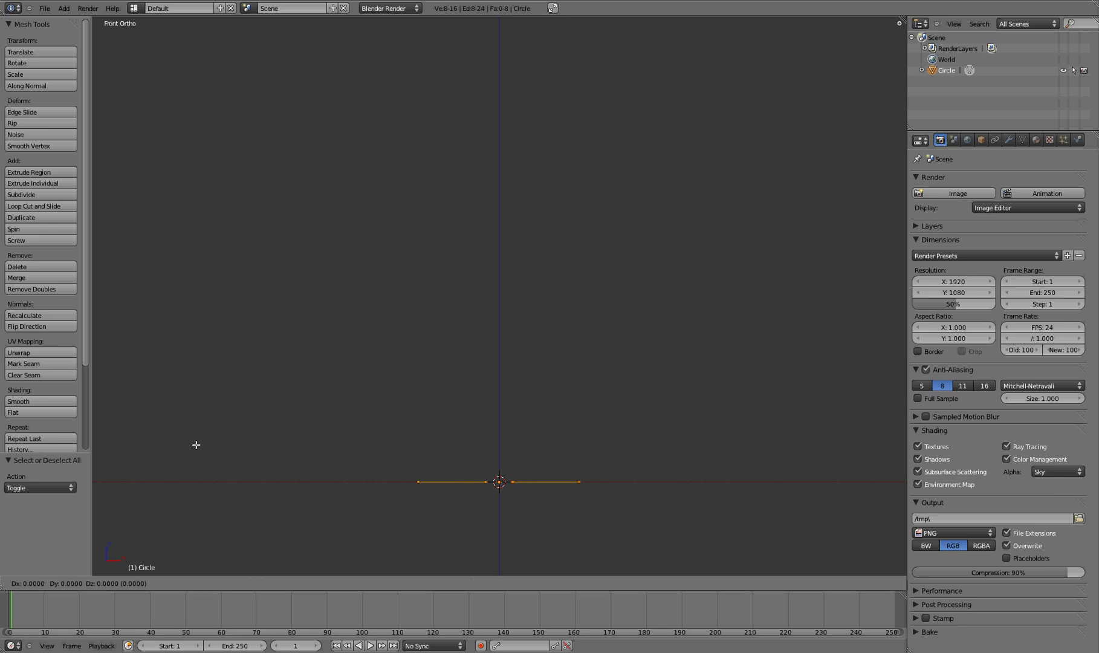
pyautogui.press('z')
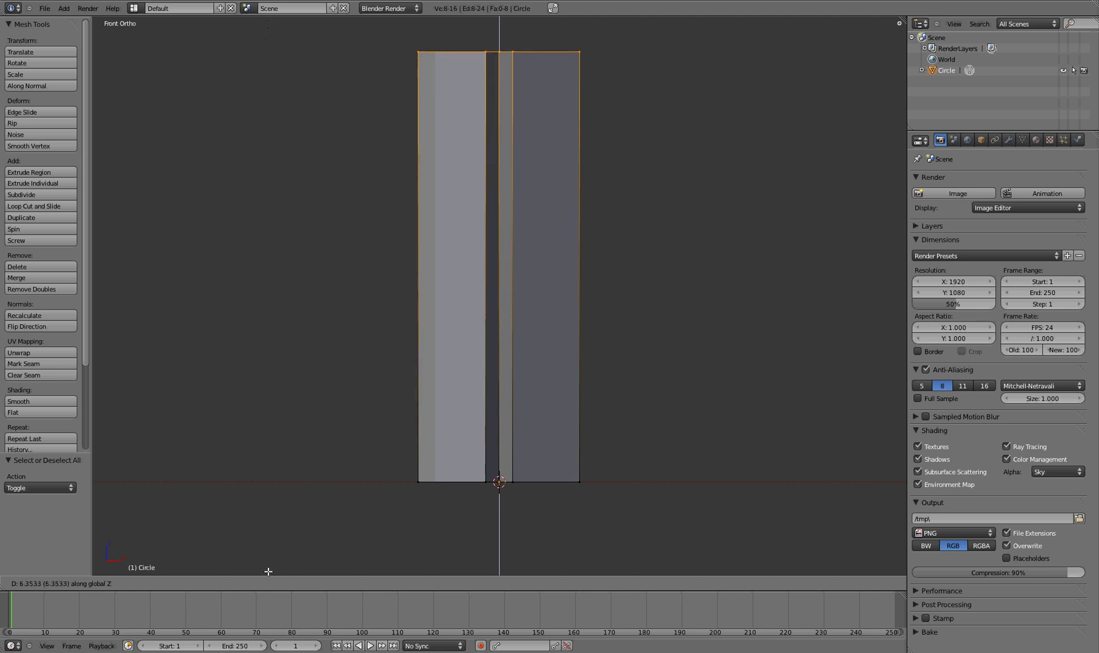
pyautogui.click(274, 551)
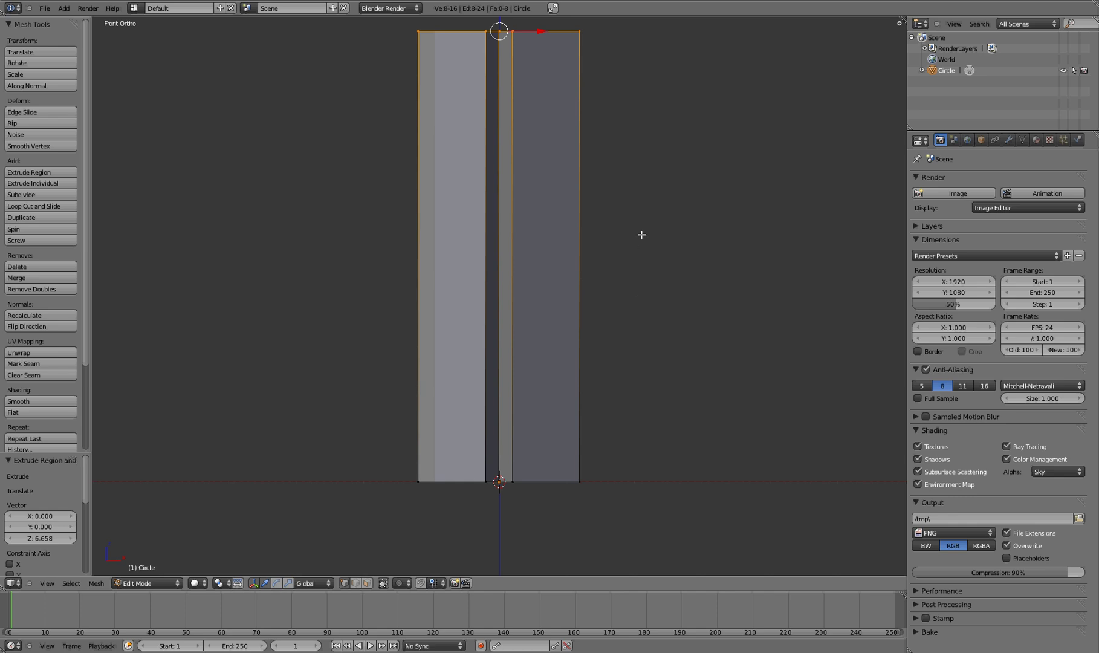
pyautogui.press('s')
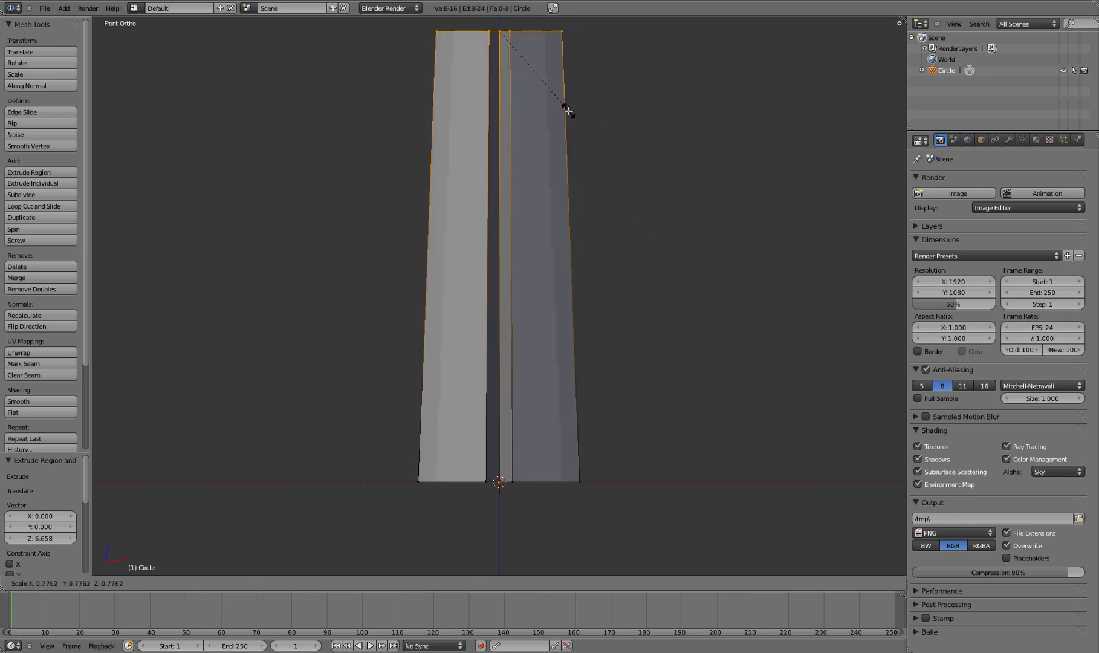
pyautogui.click(569, 109)
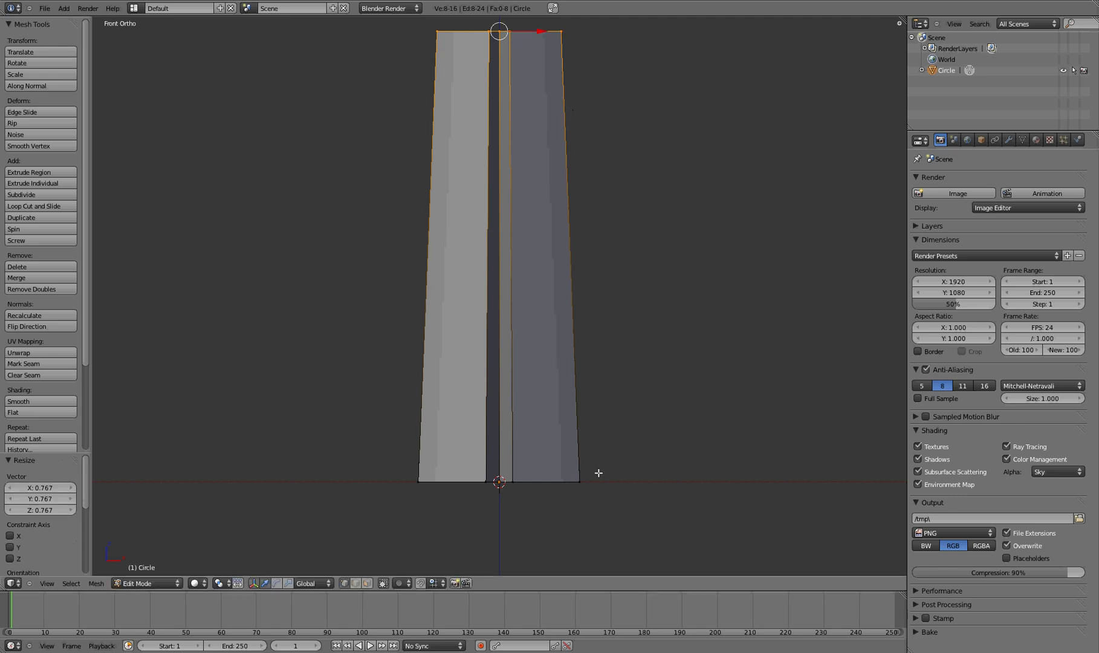
pyautogui.keyDown('shift'); pyautogui.scroll(8, 693, 432); pyautogui.keyUp('shift')
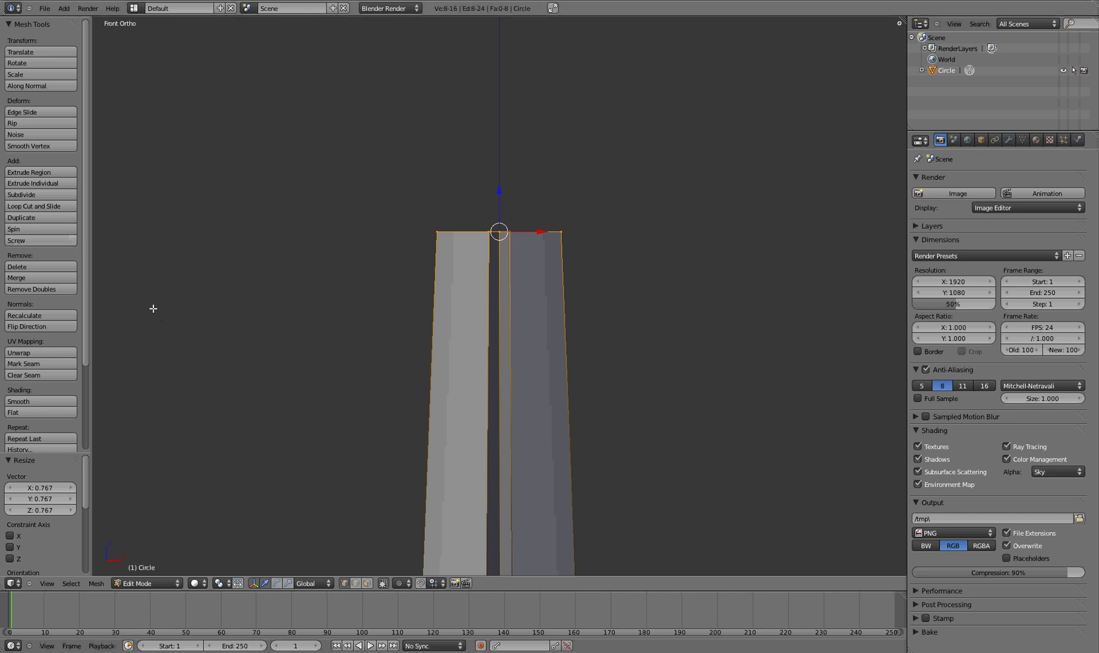
# Step: Extrude the top 1.523 up, scale it to a point, and remove the 7 duplicate vertices
pyautogui.press('e')
pyautogui.press('z')
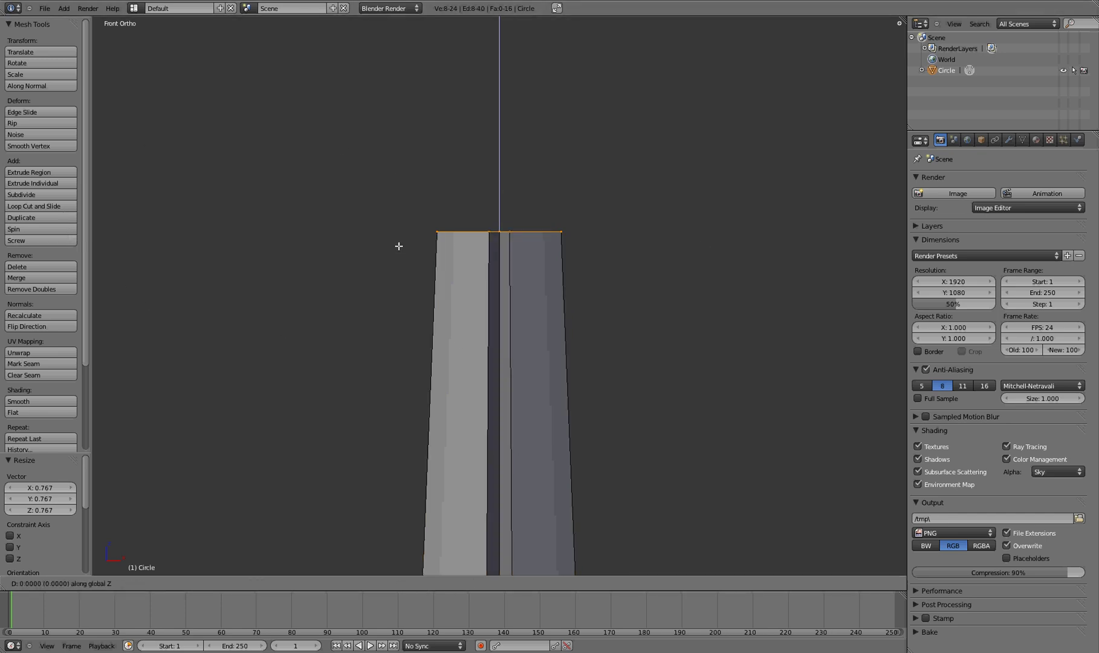
pyautogui.click(395, 143)
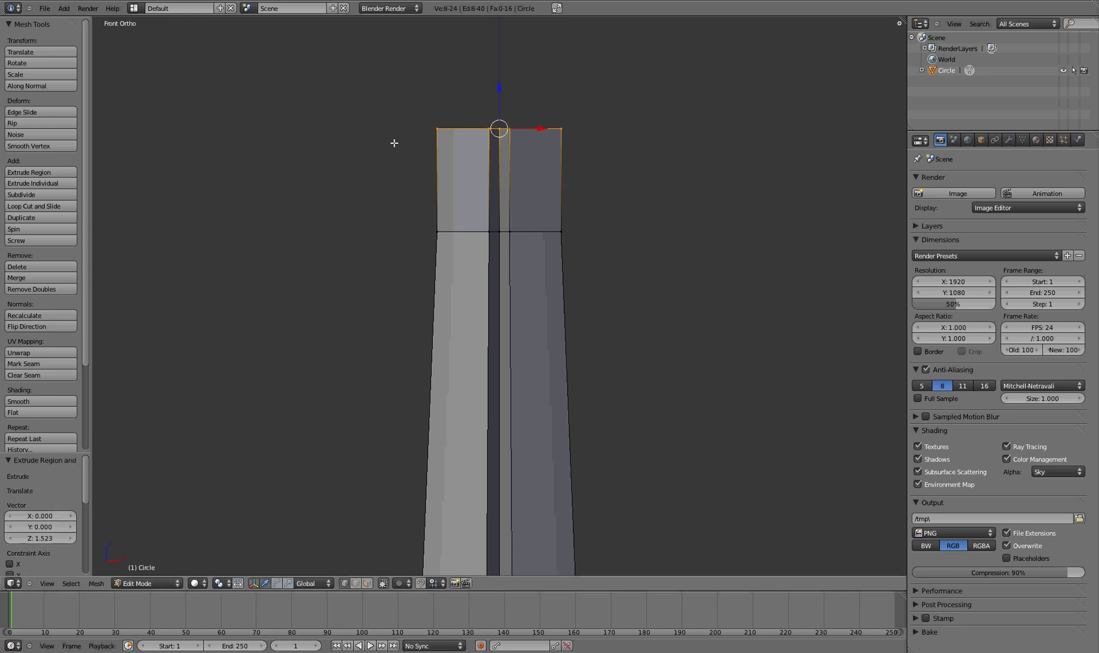
pyautogui.press('s')
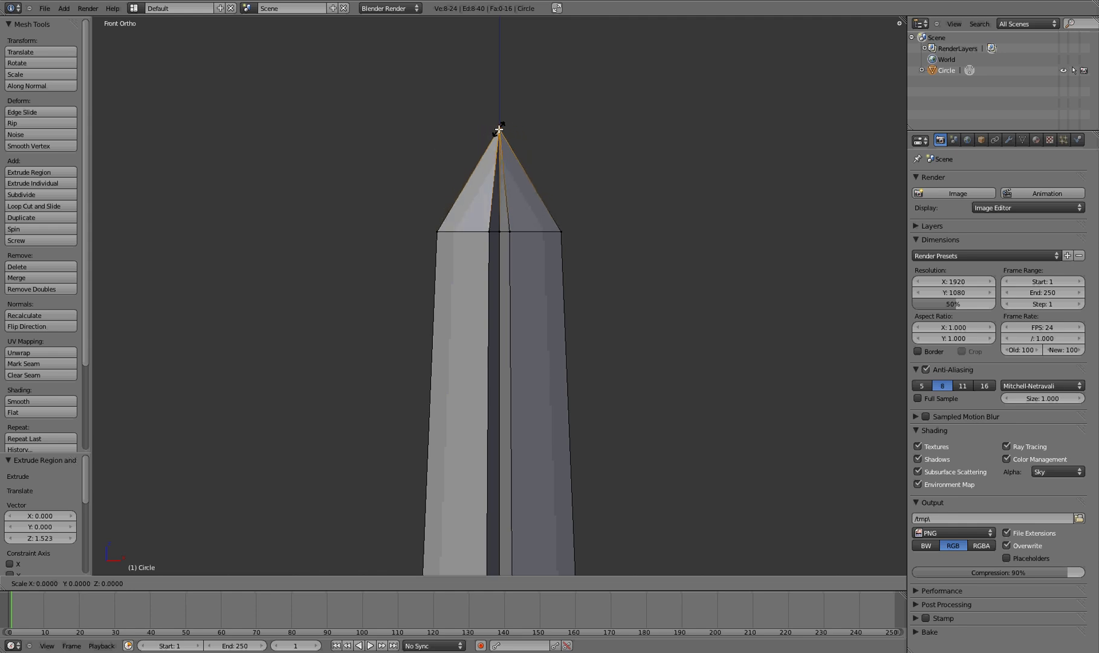
pyautogui.click(499, 128)
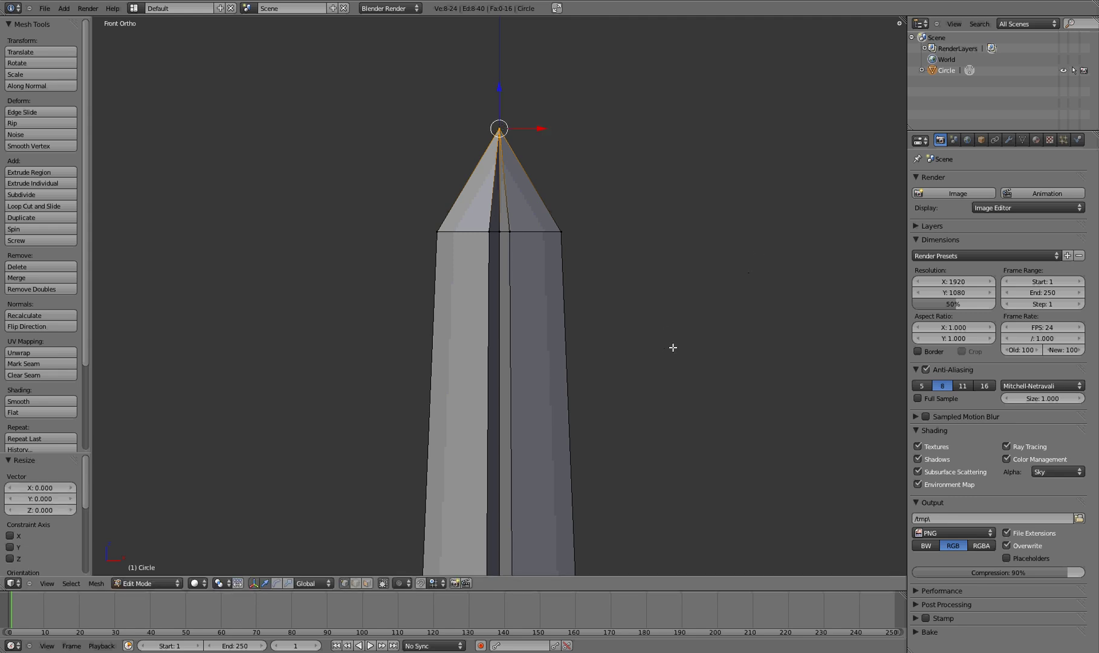
pyautogui.press('w')
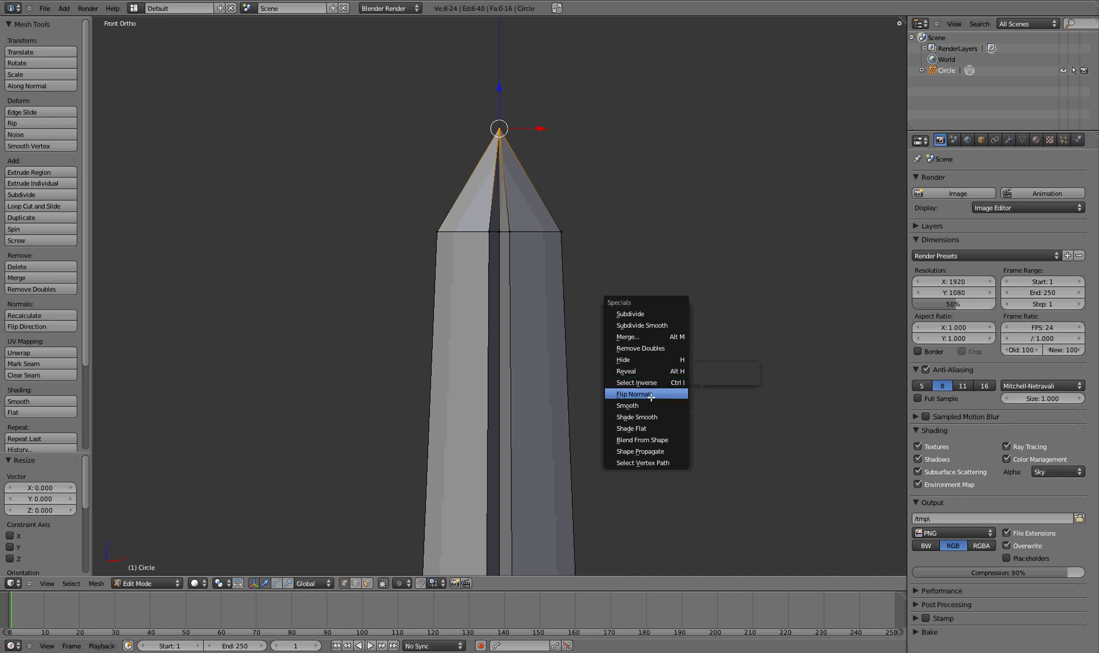
pyautogui.click(655, 348)
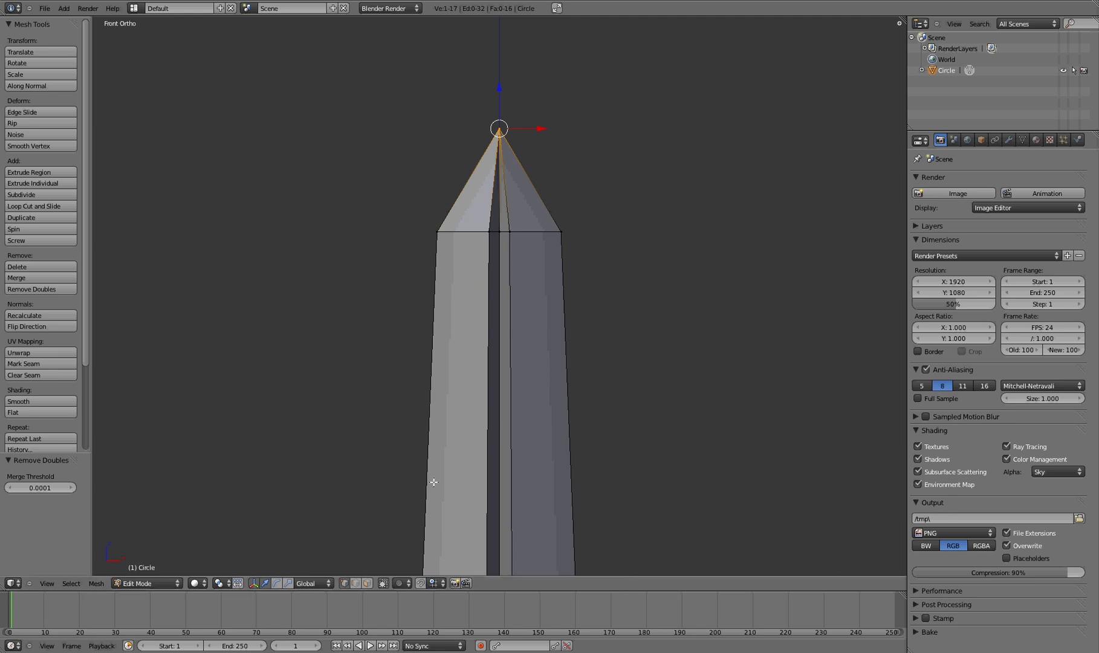
# Step: In Object Mode, move the blade to the upper right and deselect it
pyautogui.scroll(-4, 557, 414)
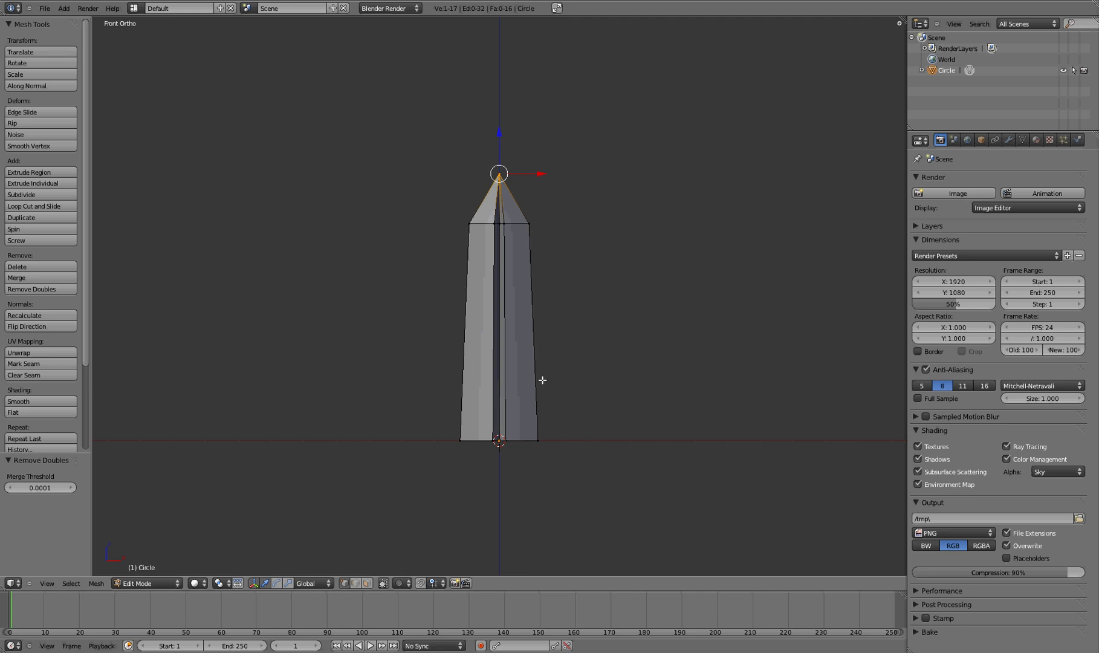
pyautogui.press('Tab')
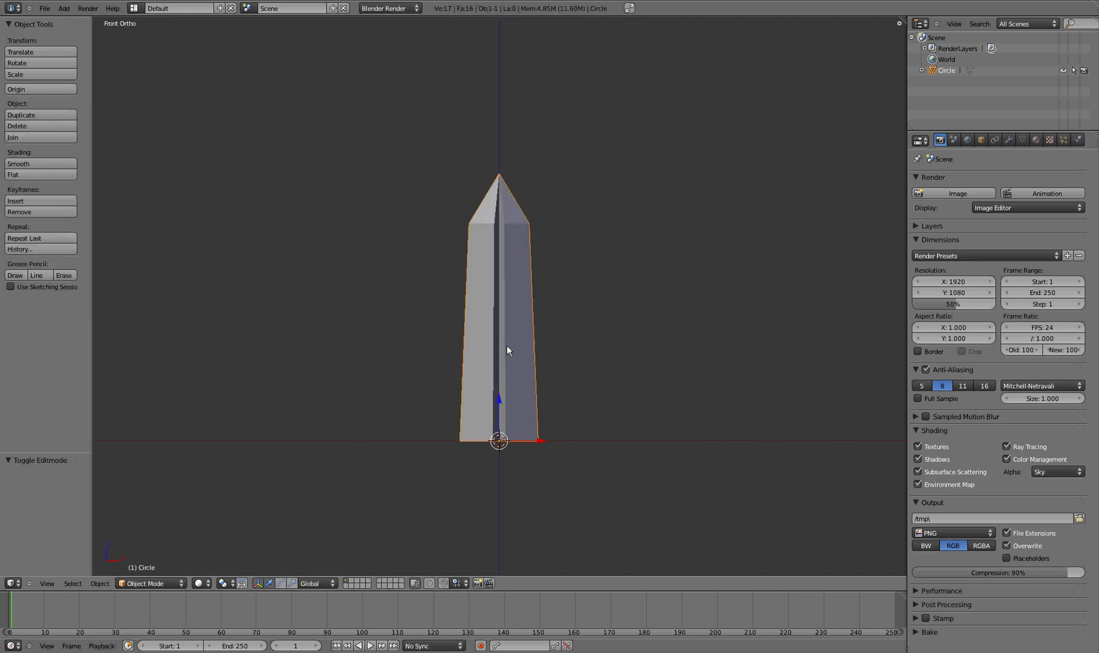
pyautogui.press('g')
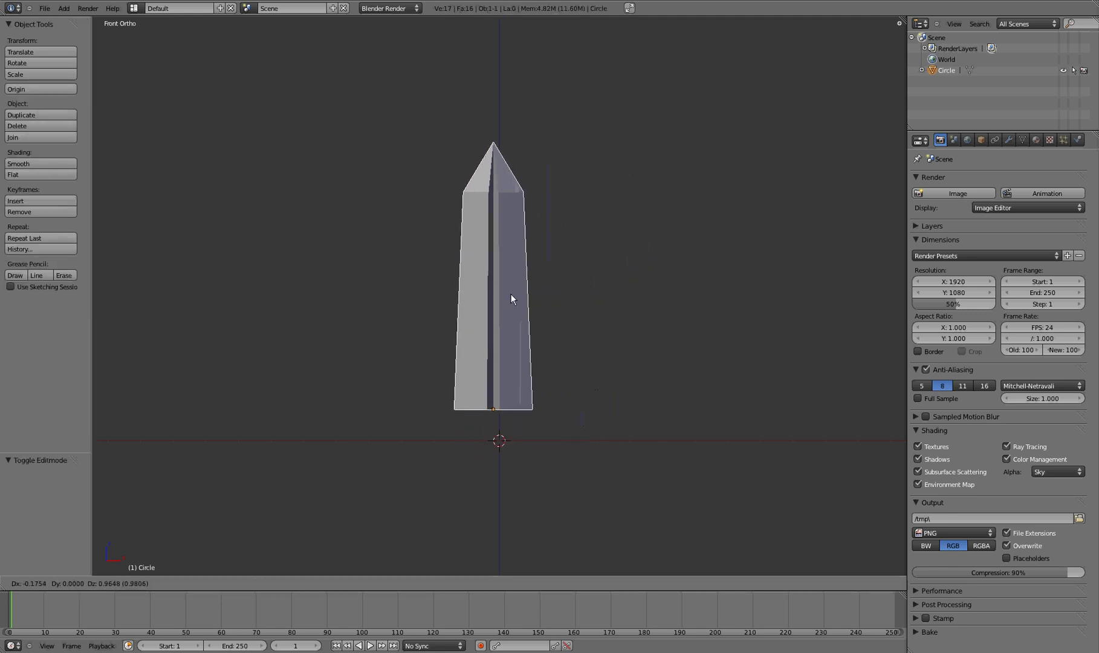
pyautogui.click(858, 177)
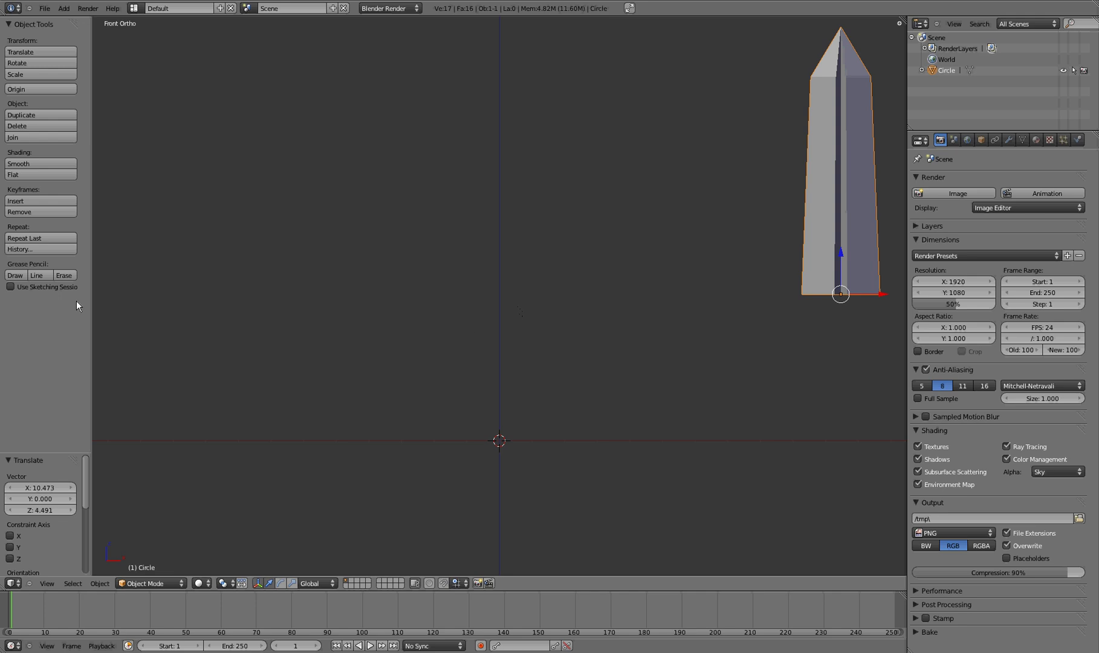
pyautogui.press('a')
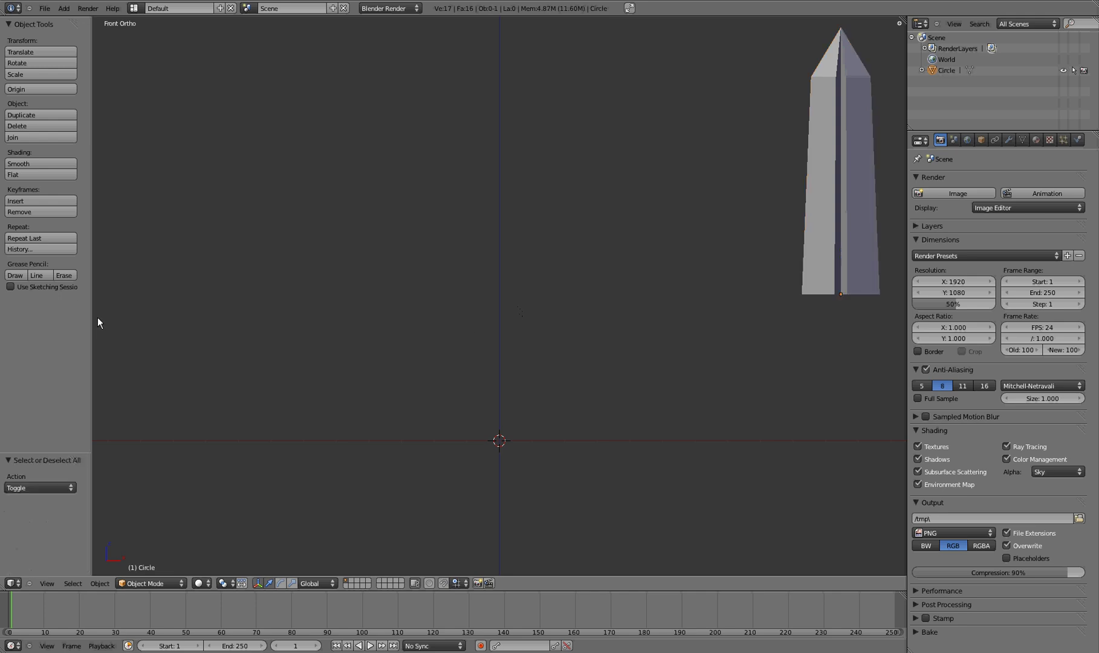
# Step: Add a UV sphere and set it to 16 segments
pyautogui.click(64, 7)
pyautogui.moveTo(73, 20)
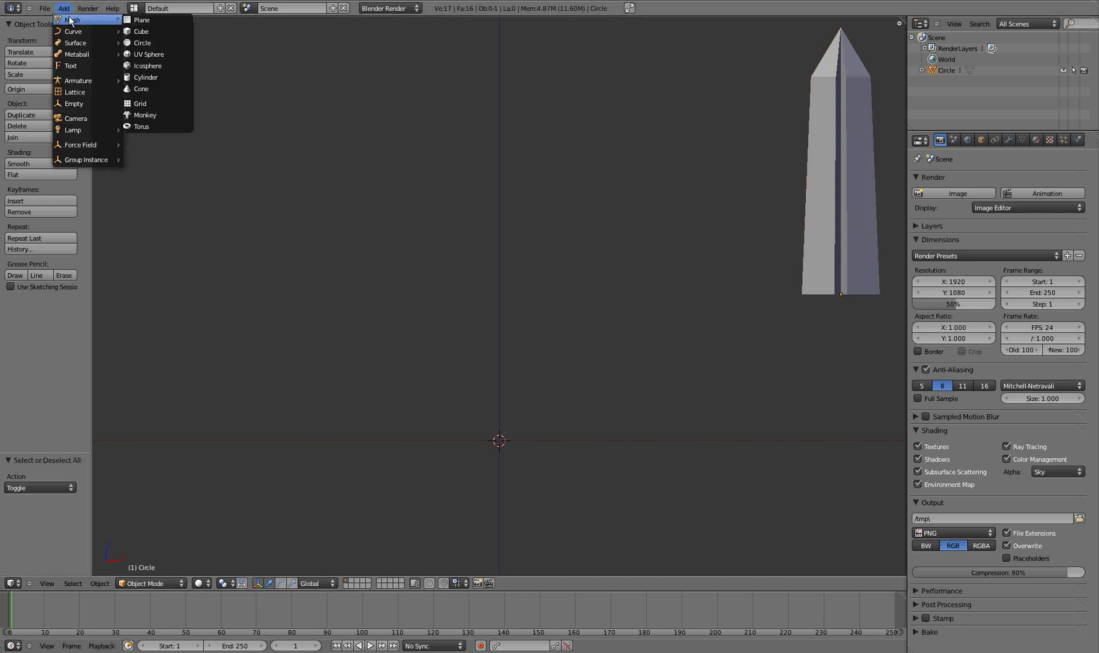
pyautogui.click(160, 55)
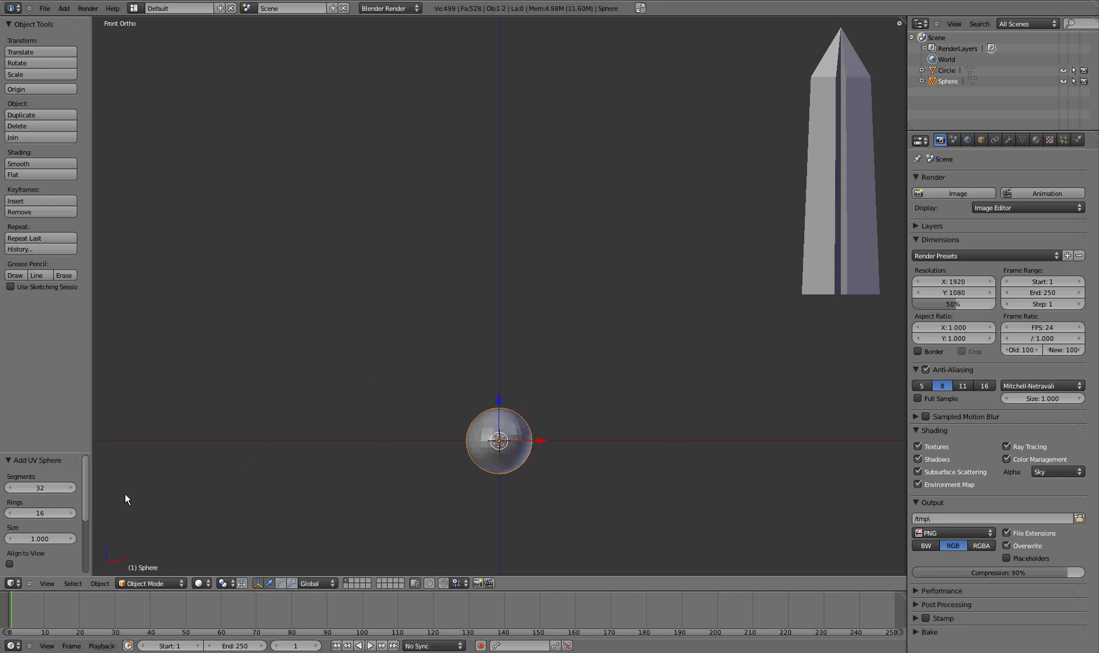
pyautogui.click(49, 486)
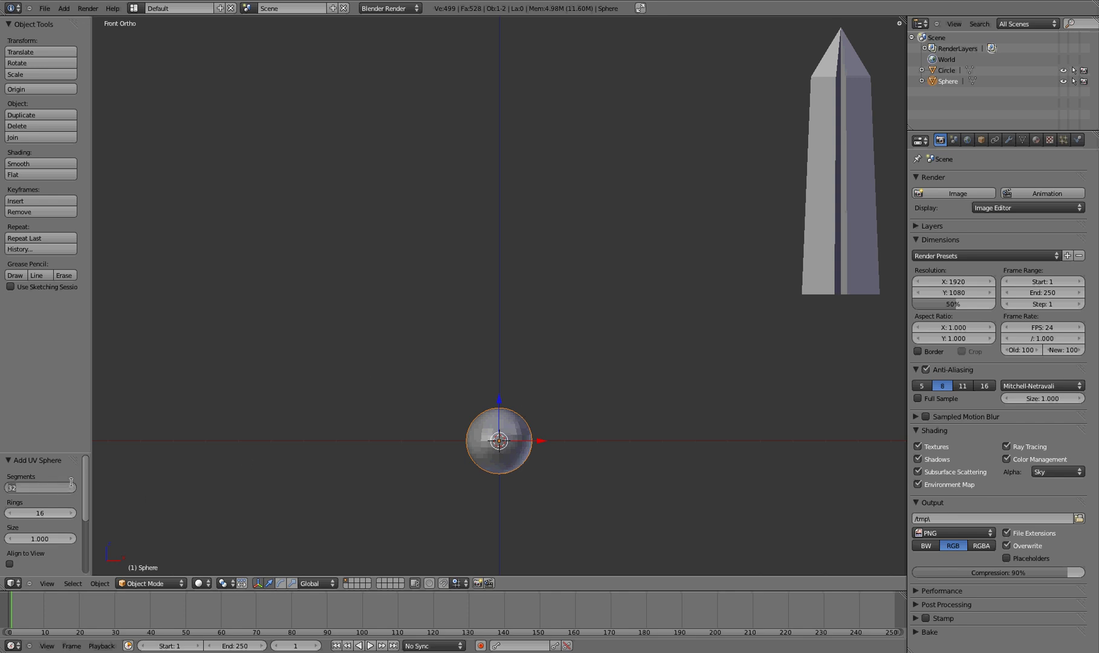
pyautogui.write('16')
pyautogui.press('Return')
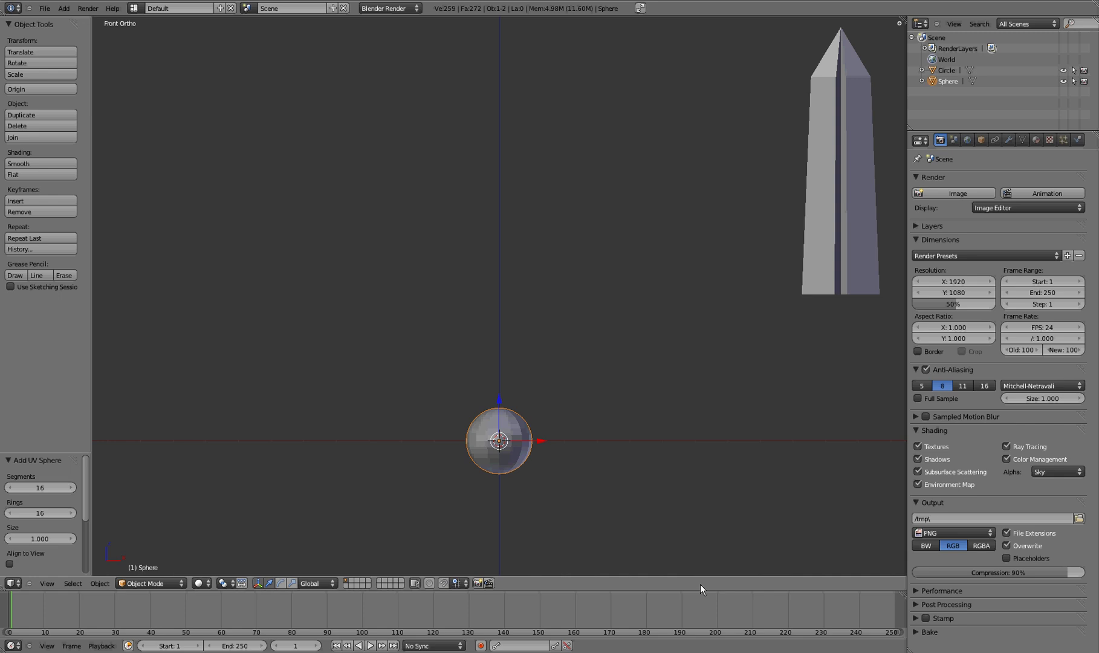
# Step: View the sphere from the top in Edit Mode with nothing selected and edge select mode on
pyautogui.click(583, 279)
pyautogui.press('KP_7')
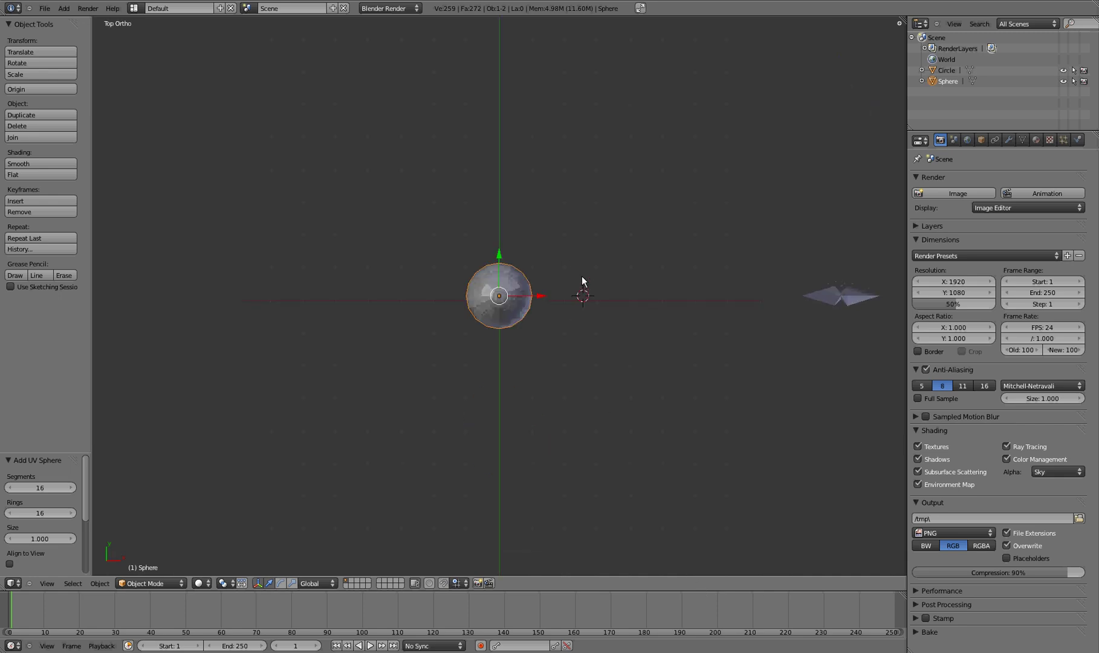
pyautogui.scroll(8, 537, 320)
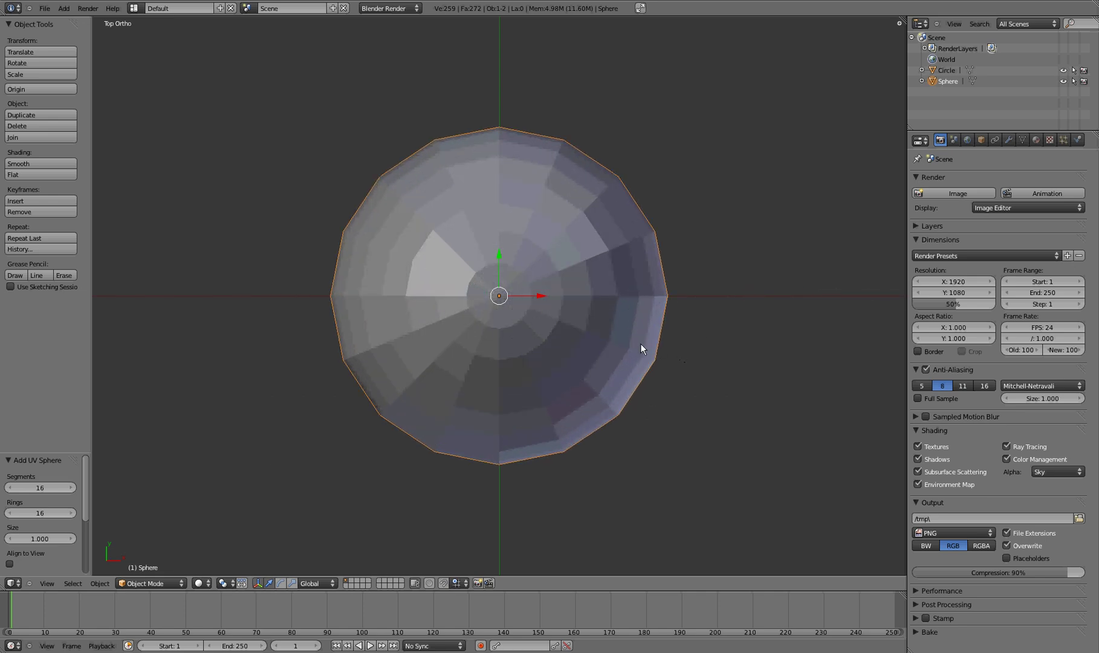
pyautogui.press('Tab')
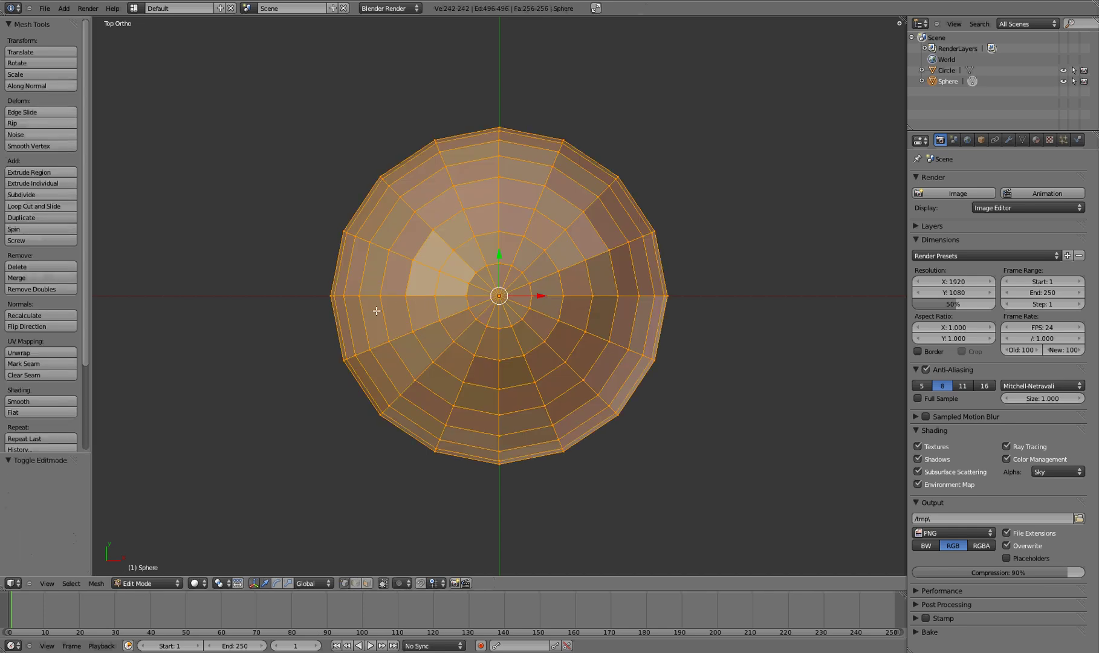
pyautogui.press('a')
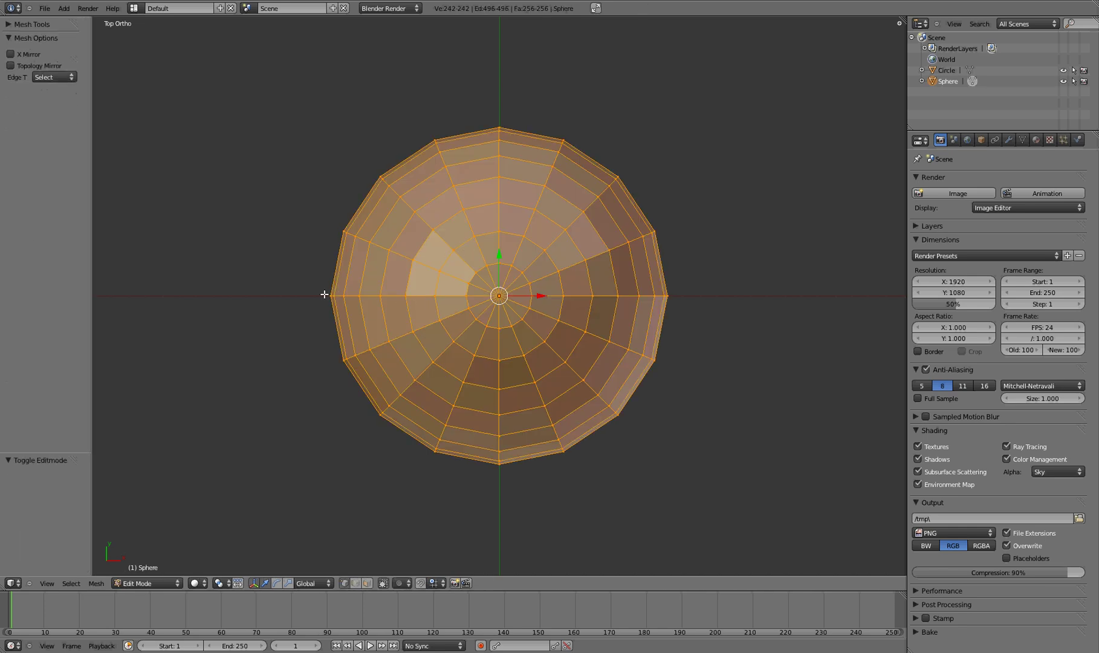
pyautogui.press('a')
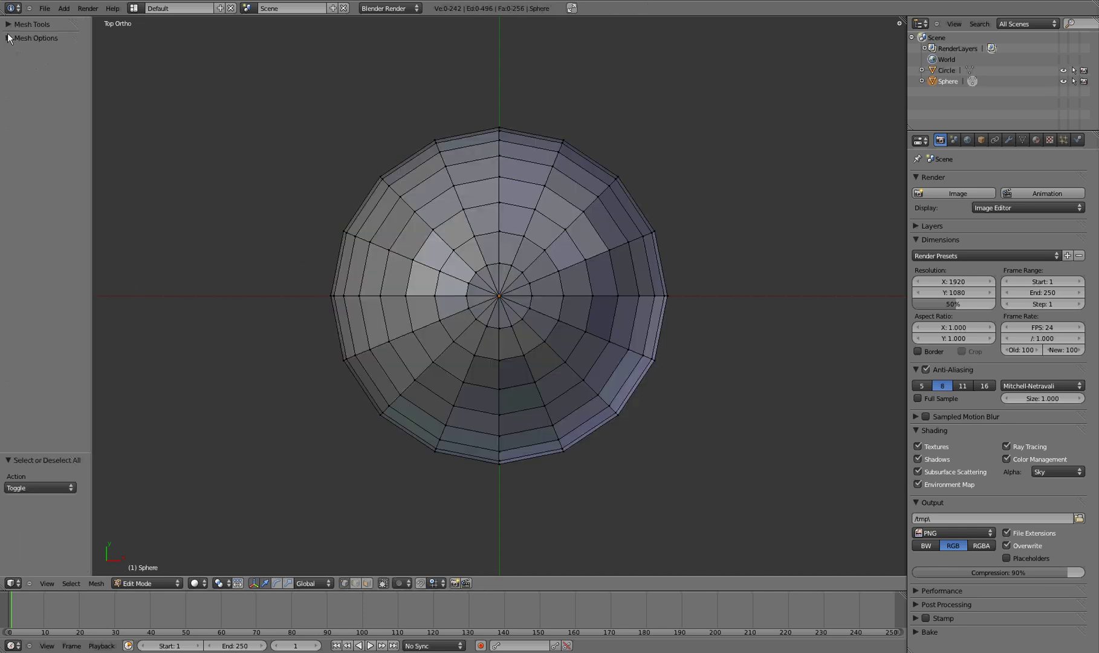
pyautogui.click(3, 27)
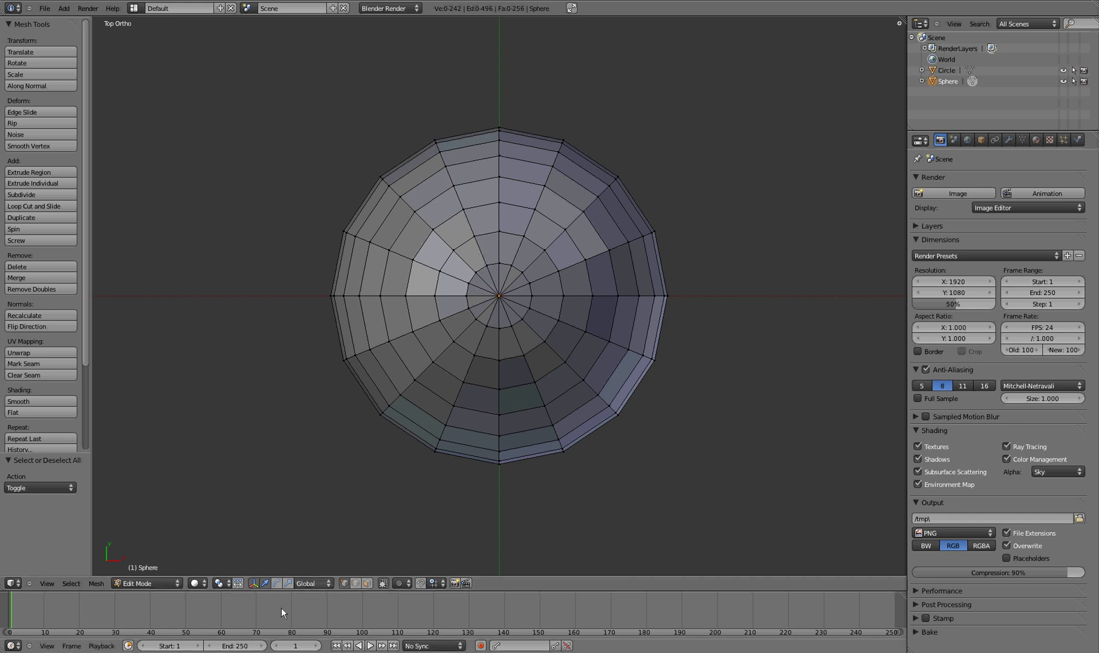
pyautogui.click(355, 584)
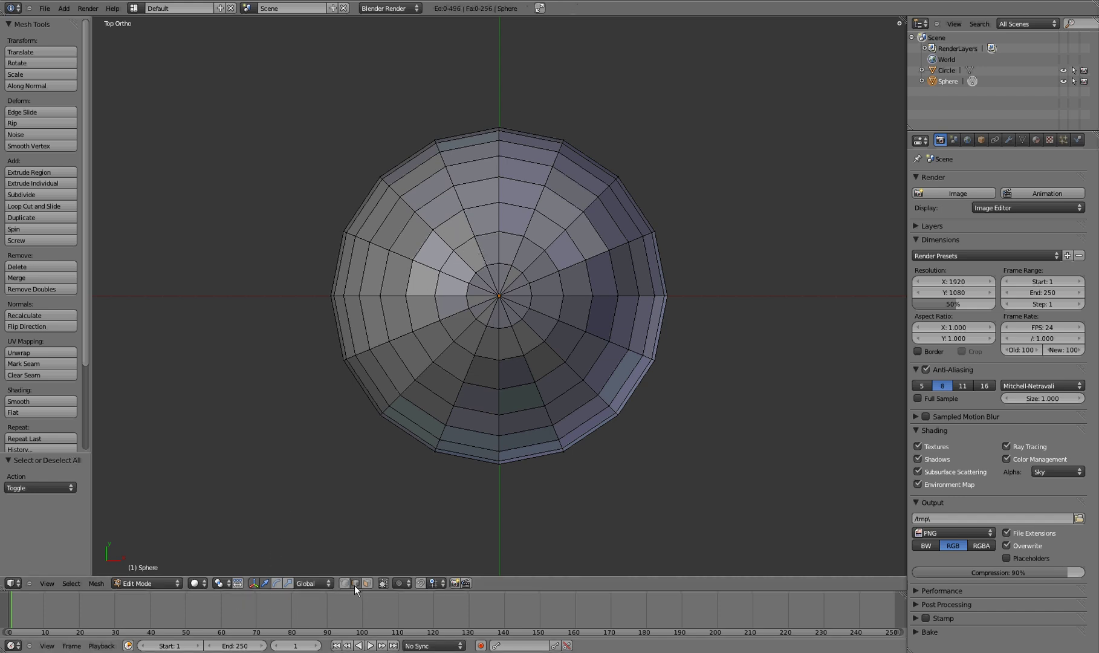
# Step: Delete the vertices of the sphere's upper edge loops, then select the open top ring
pyautogui.rightClick(475, 271)
pyautogui.keyDown('shift'); pyautogui.rightClick(464, 243); pyautogui.keyUp('shift')
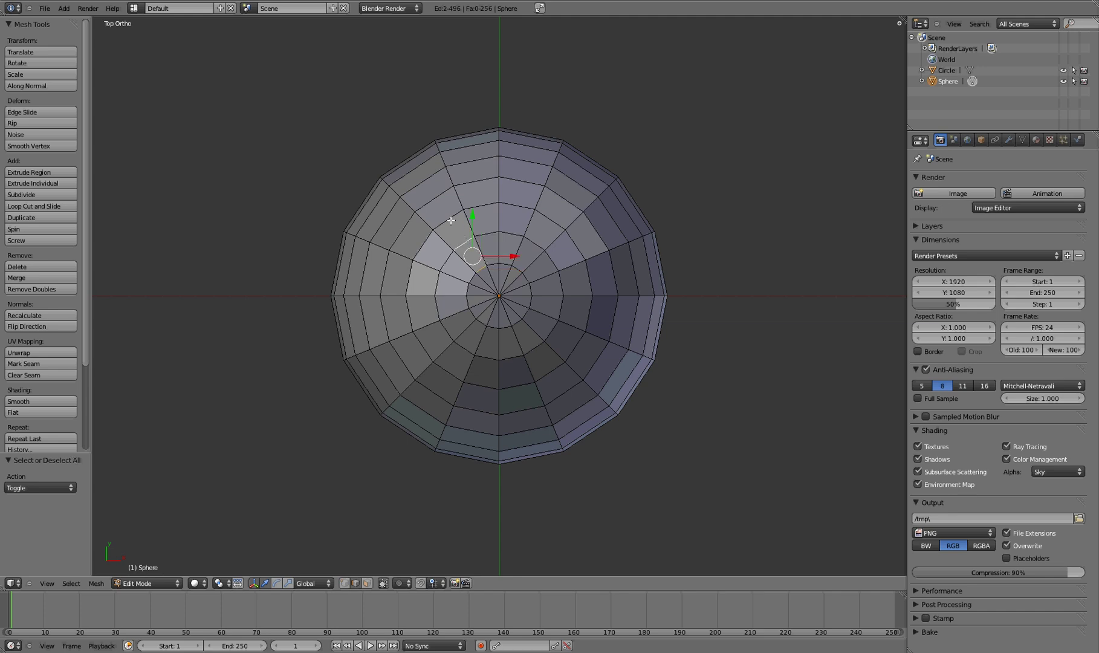
pyautogui.keyDown('shift'); pyautogui.rightClick(450, 221); pyautogui.keyUp('shift')
pyautogui.hotkey('ctrl', 'e')
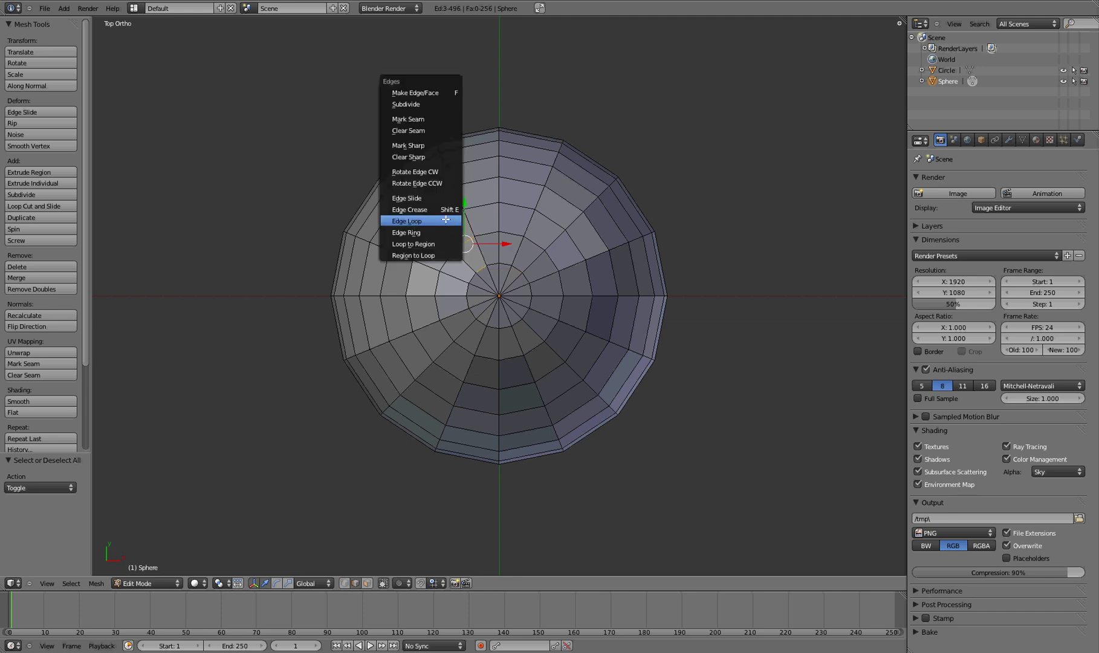
pyautogui.click(415, 221)
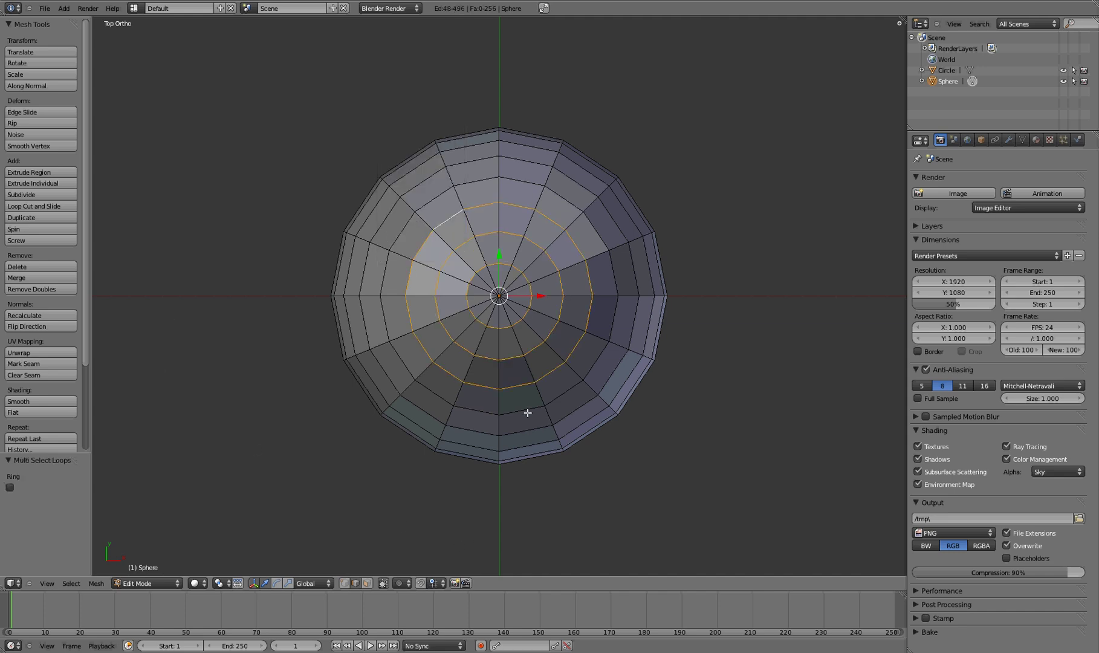
pyautogui.press('x')
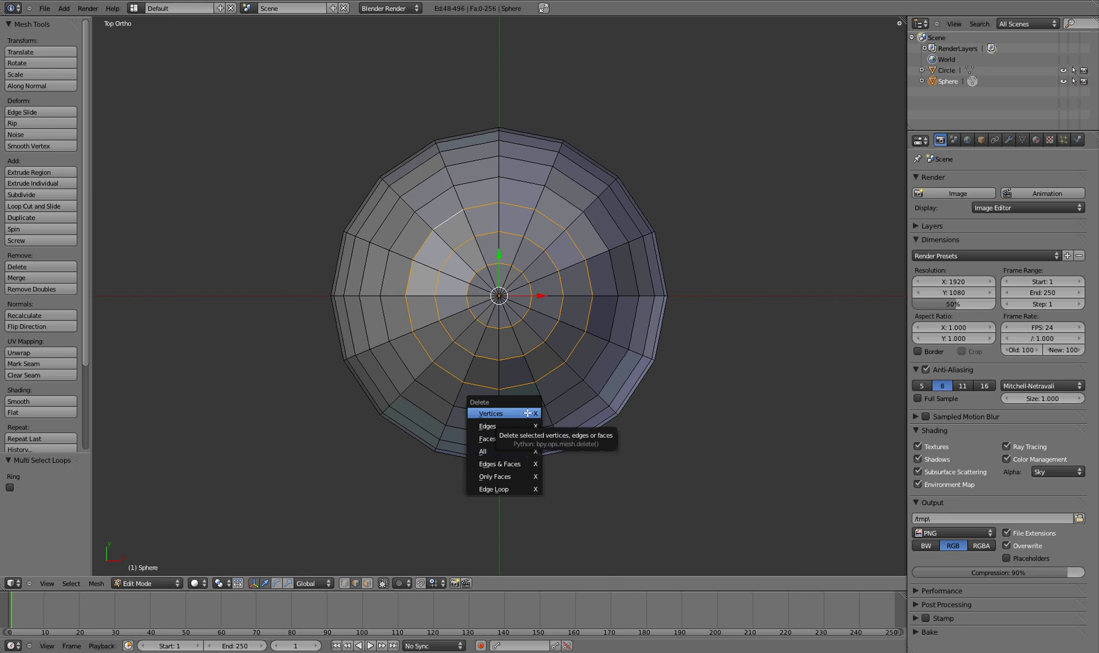
pyautogui.click(528, 413)
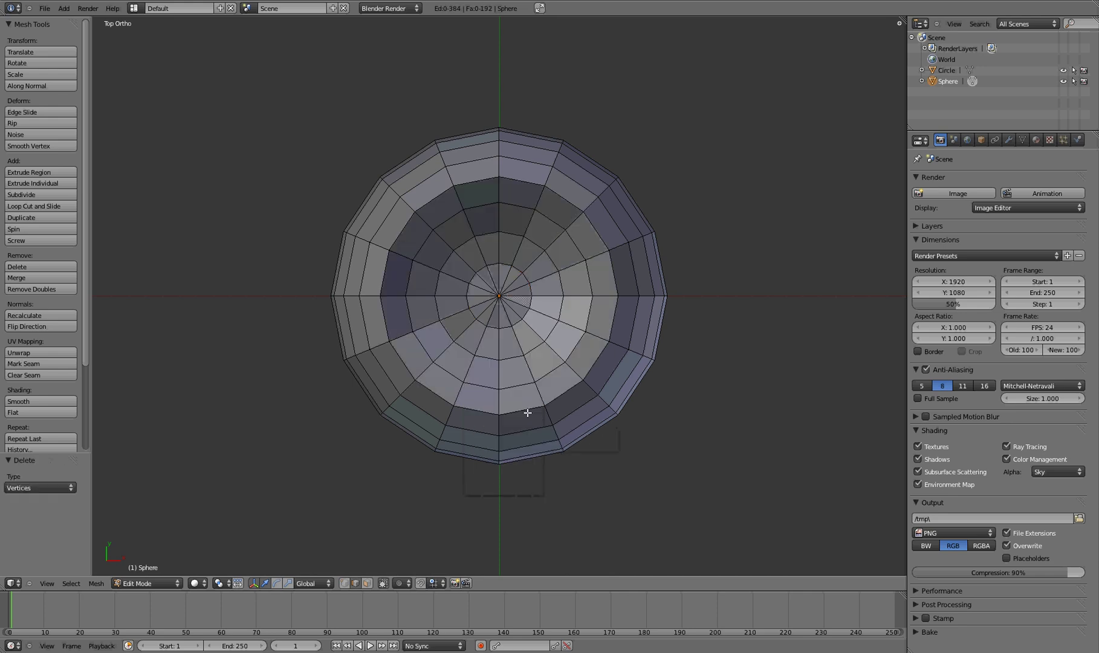
pyautogui.rightClick(406, 221)
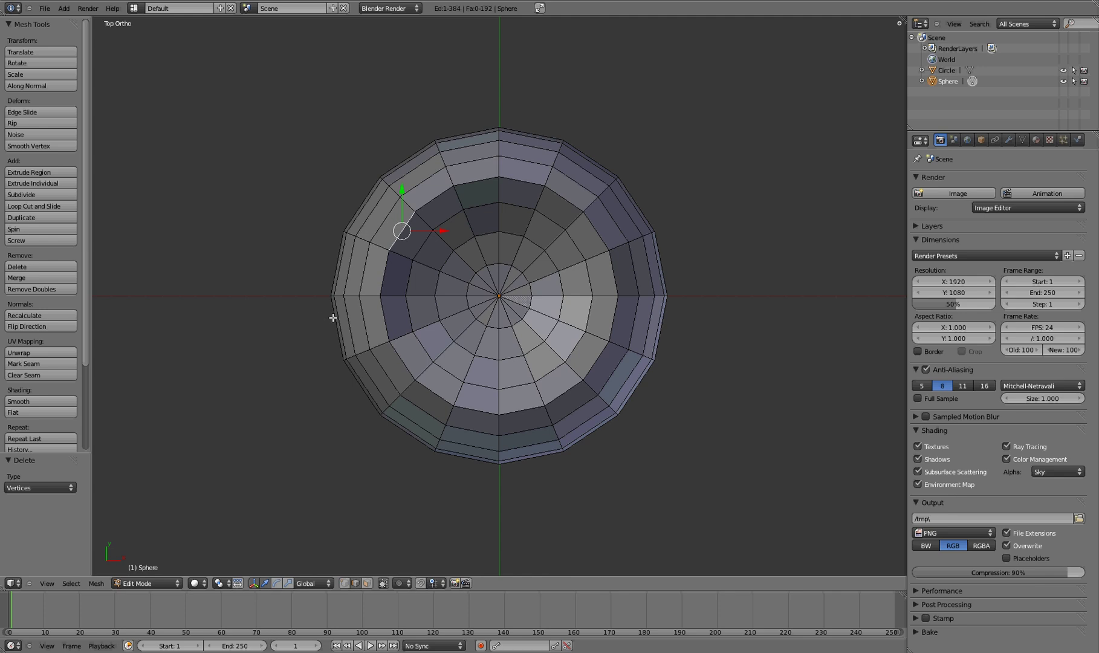
pyautogui.hotkey('ctrl', 'e')
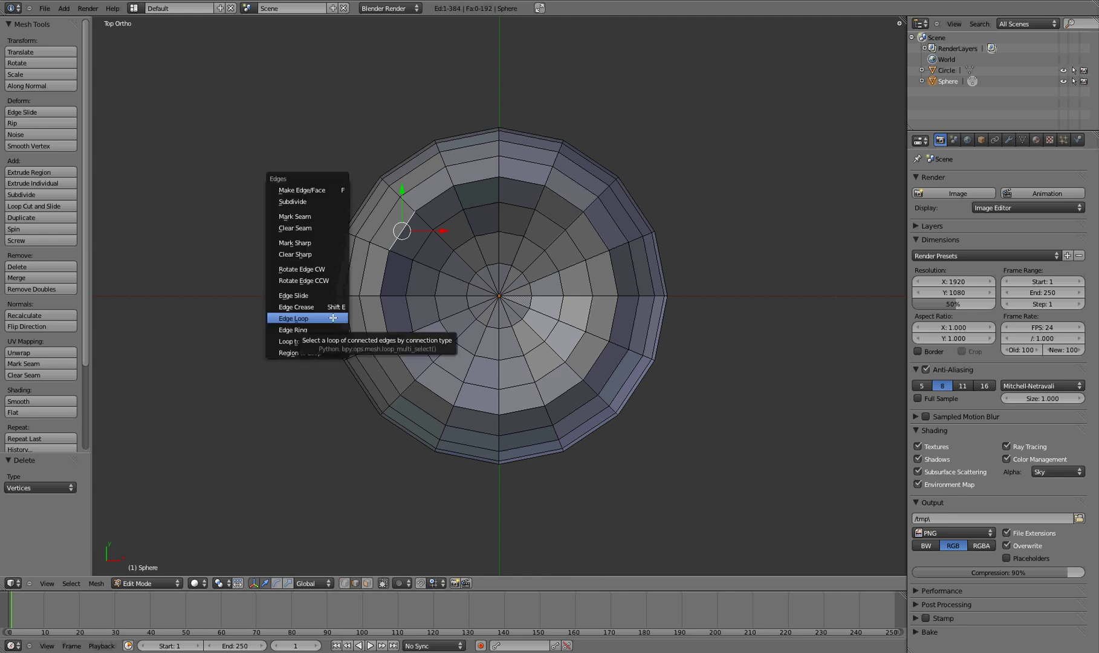
pyautogui.click(332, 318)
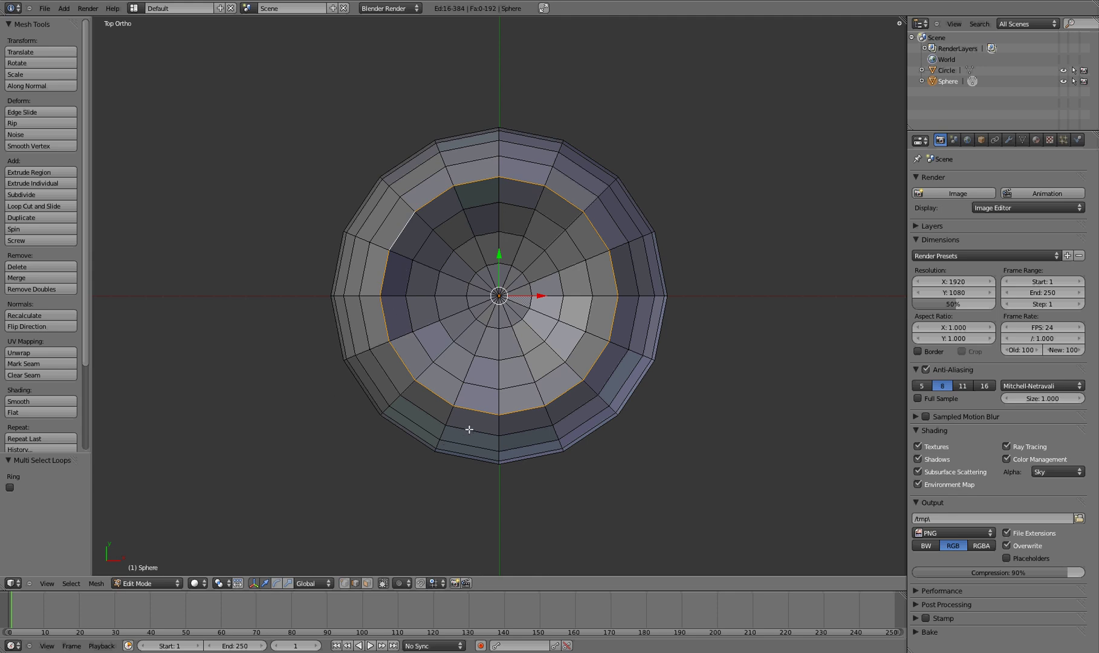
# Step: In front view, extrude the open ring upward and widen its top
pyautogui.press('KP_1')
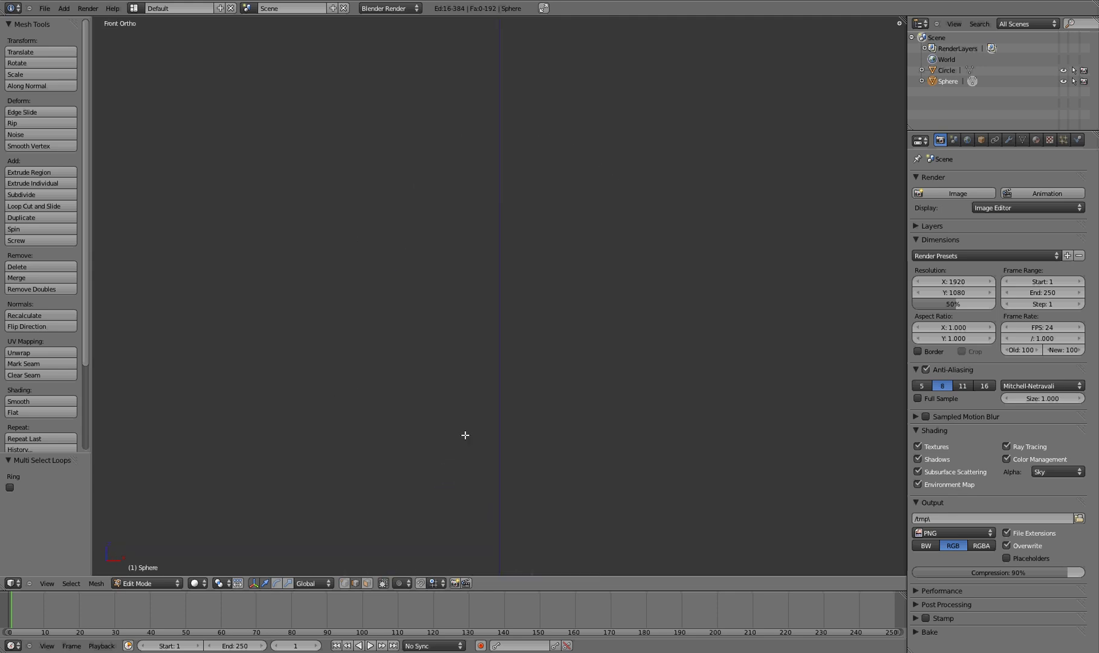
pyautogui.scroll(-3, 520, 384)
pyautogui.scroll(-3, 507, 388)
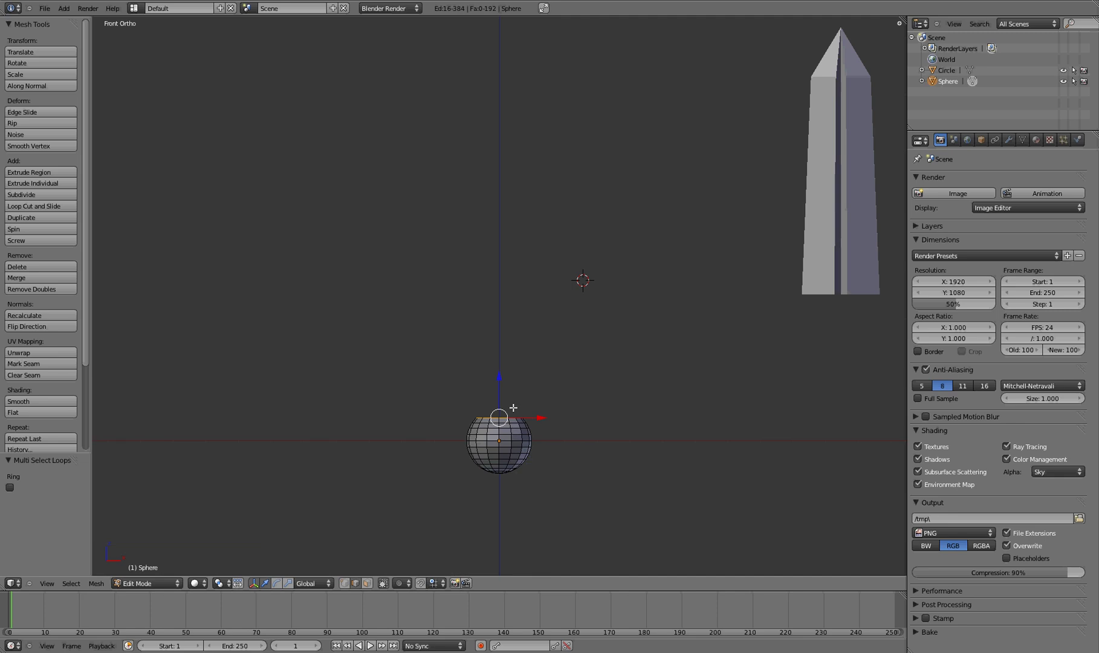
pyautogui.press('e')
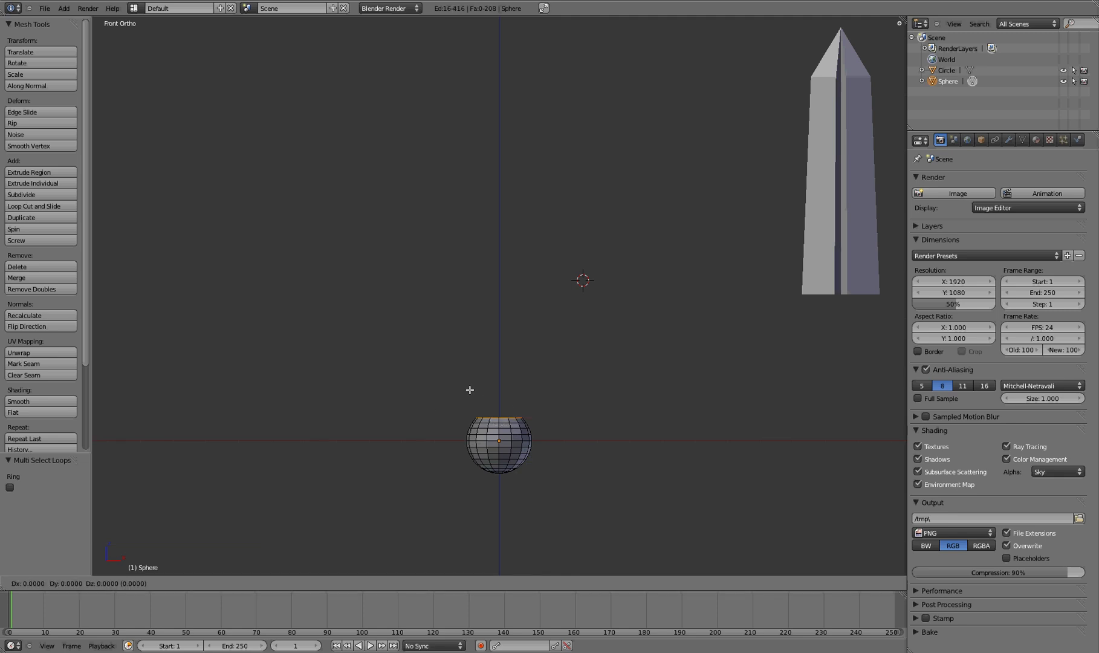
pyautogui.press('z')
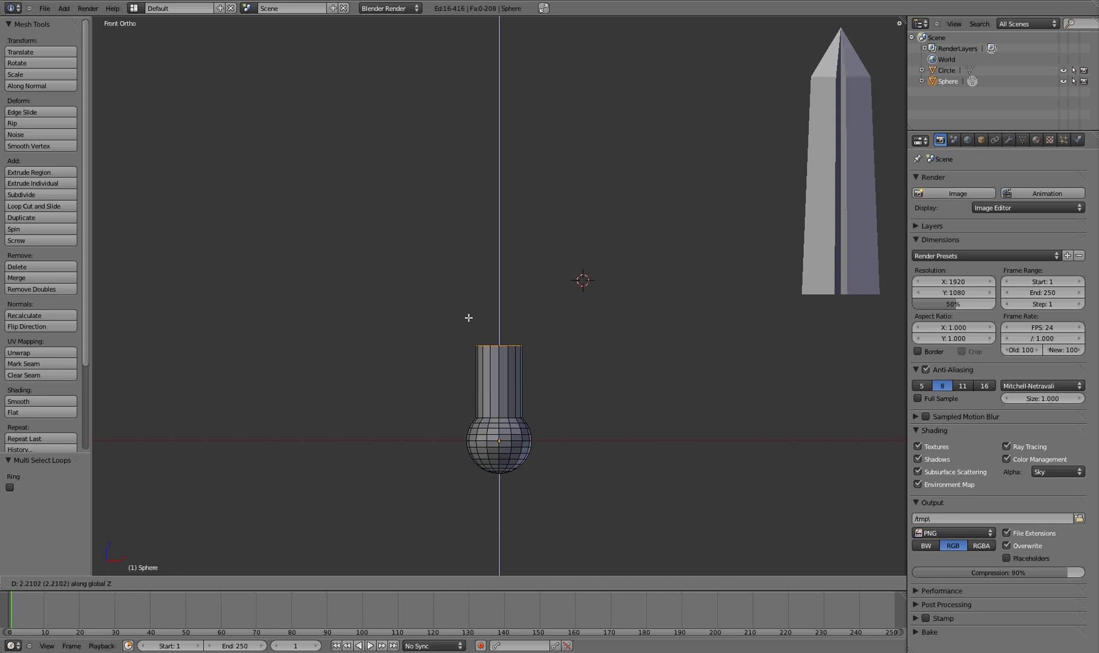
pyautogui.click(469, 312)
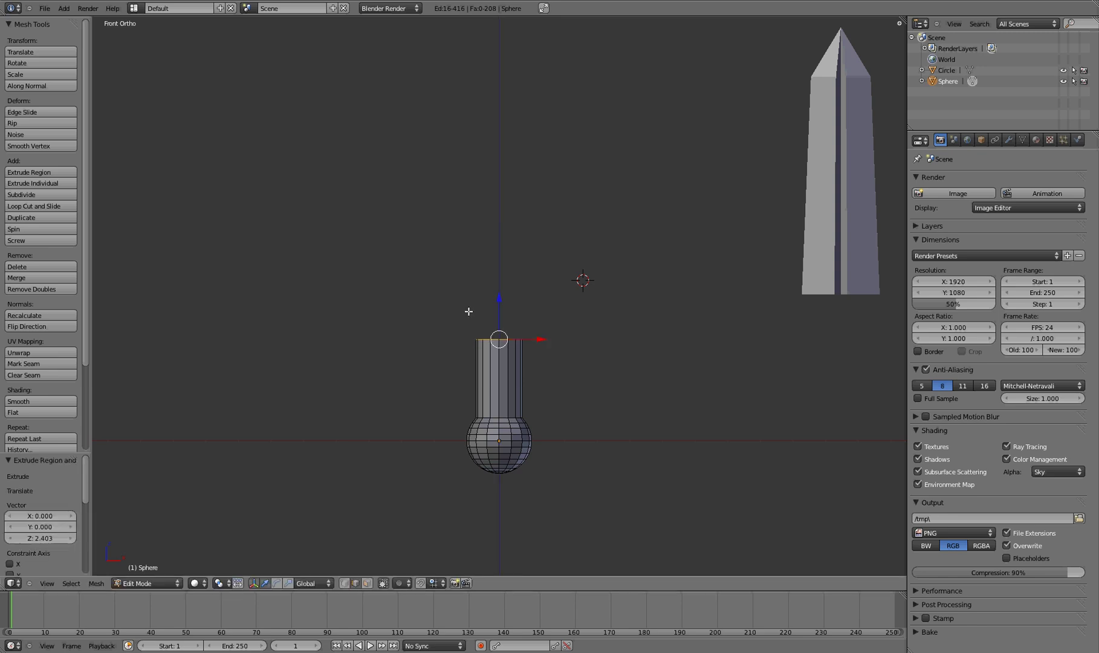
pyautogui.press('s')
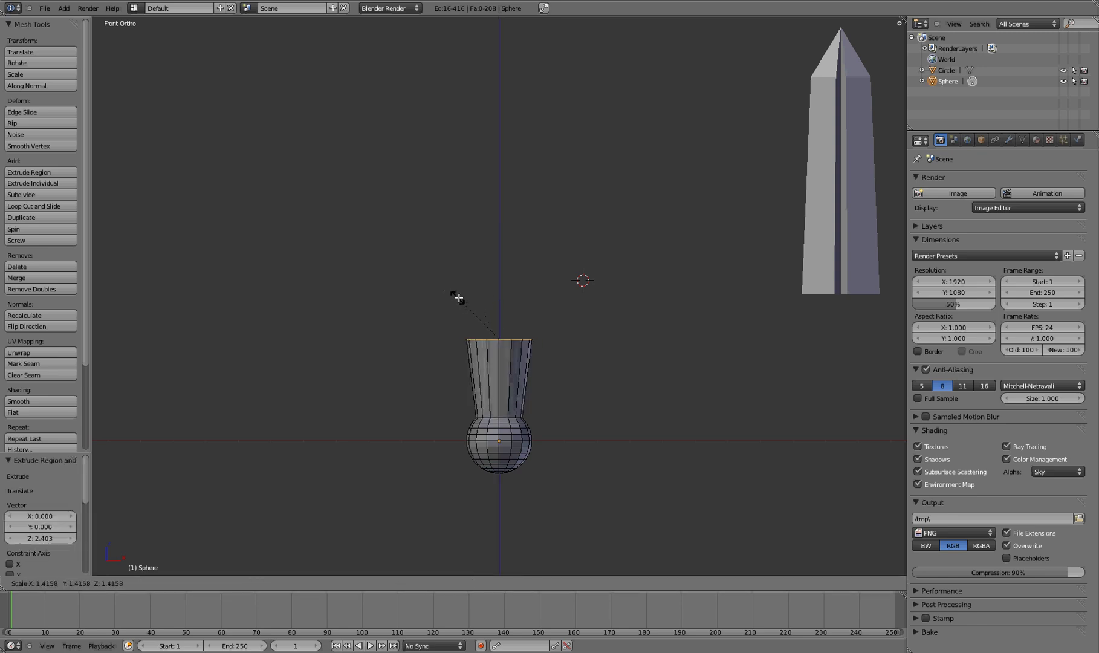
pyautogui.click(464, 300)
# Step: Extrude two longer handle sections upward and narrow the handle's top end
pyautogui.press('e')
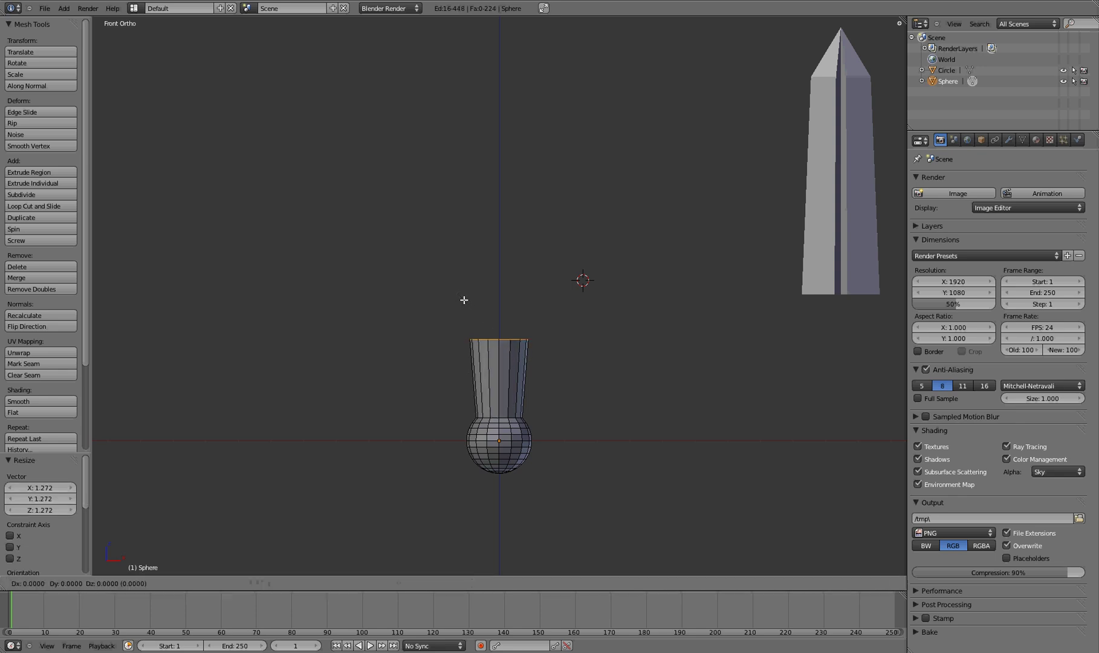
pyautogui.press('z')
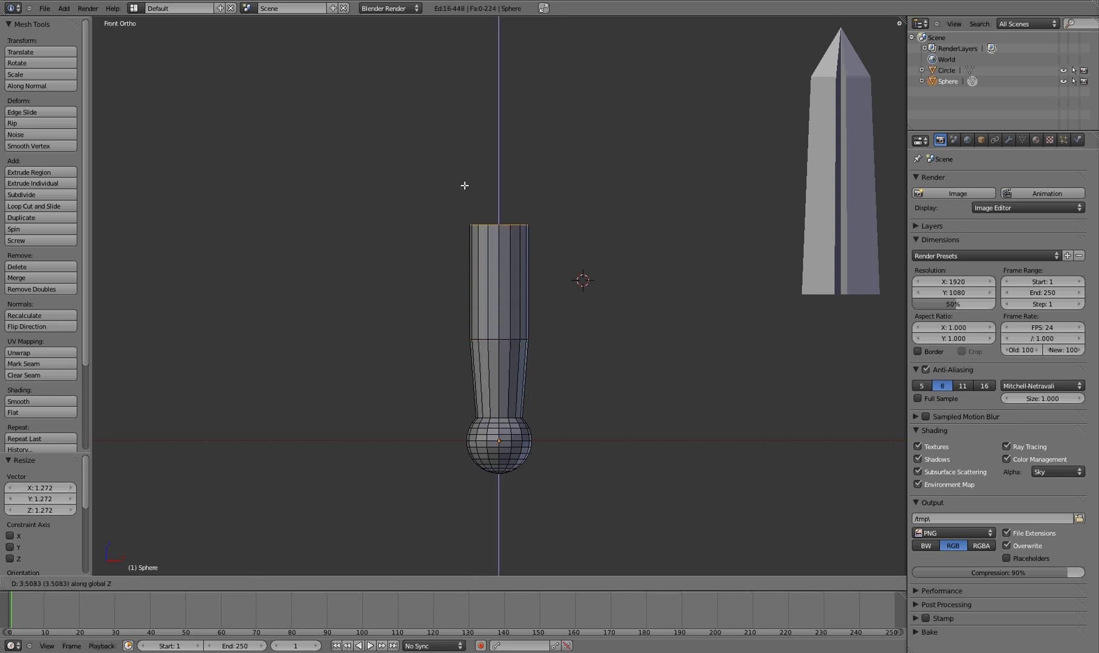
pyautogui.click(464, 175)
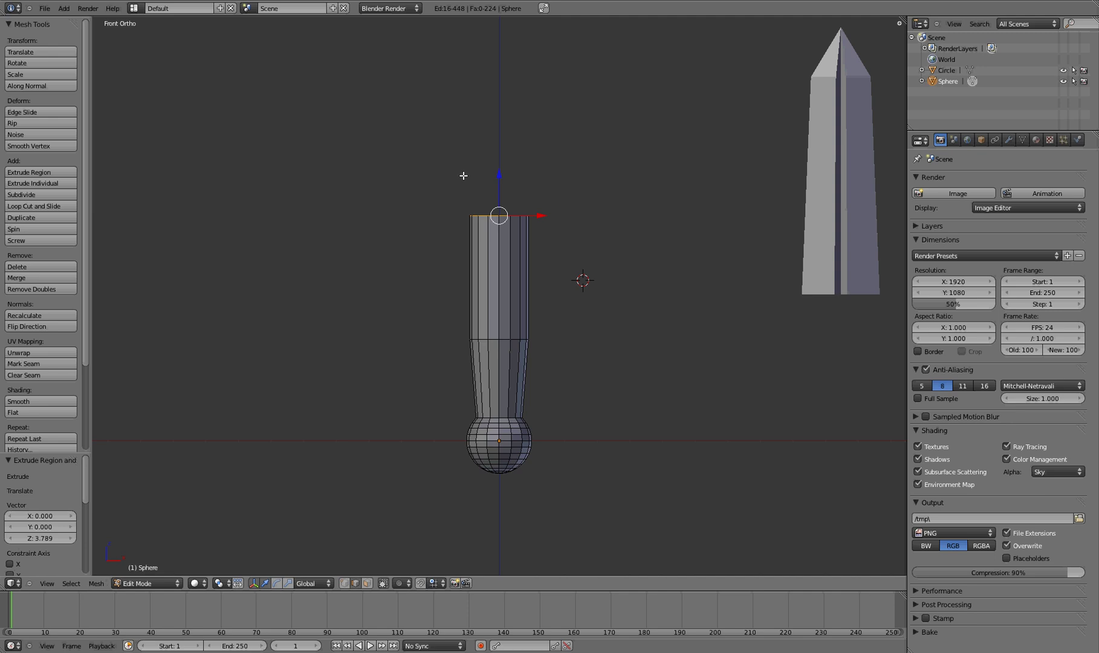
pyautogui.press('e')
pyautogui.press('z')
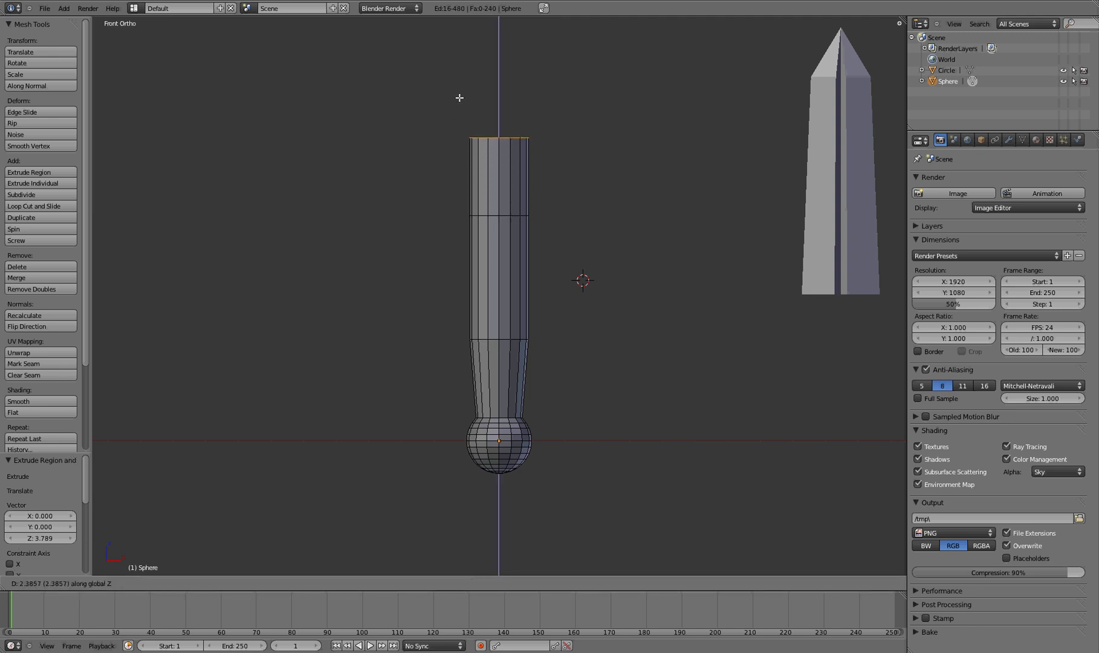
pyautogui.click(459, 97)
pyautogui.press('s')
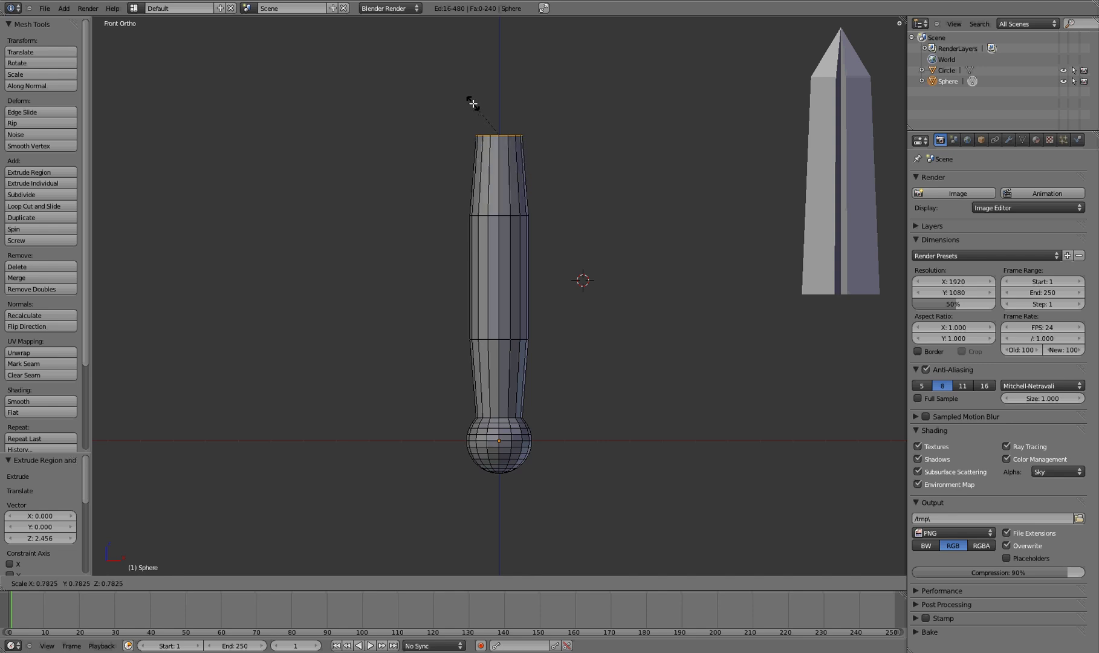
pyautogui.click(471, 99)
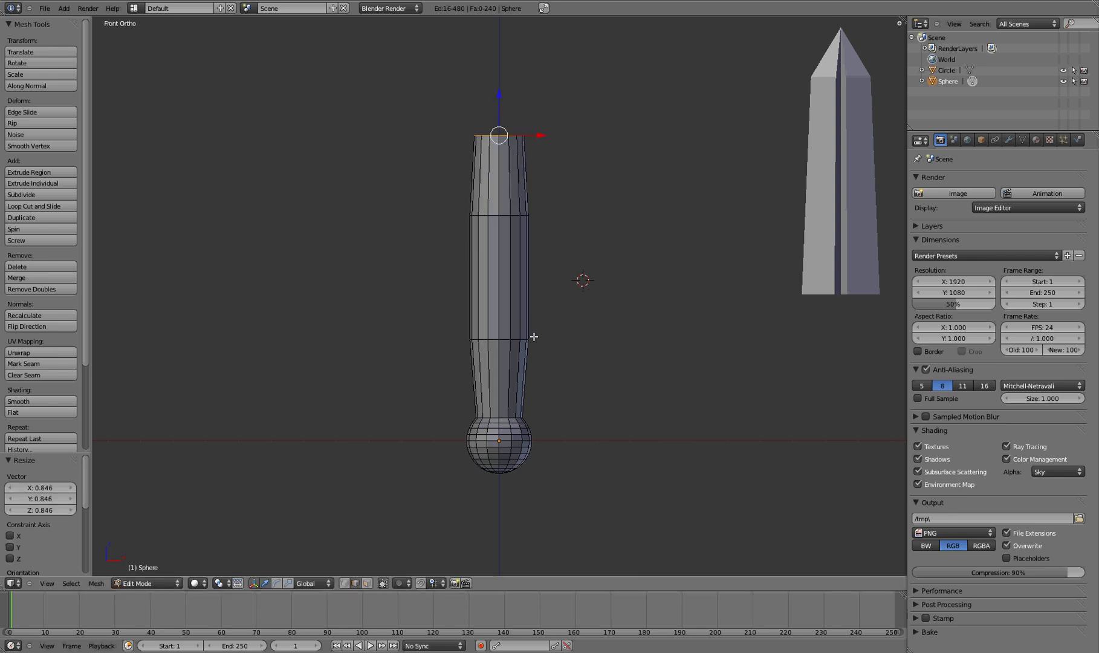
# Step: Back in Object Mode, move the knobbed handle up beside the blade
pyautogui.press('Tab')
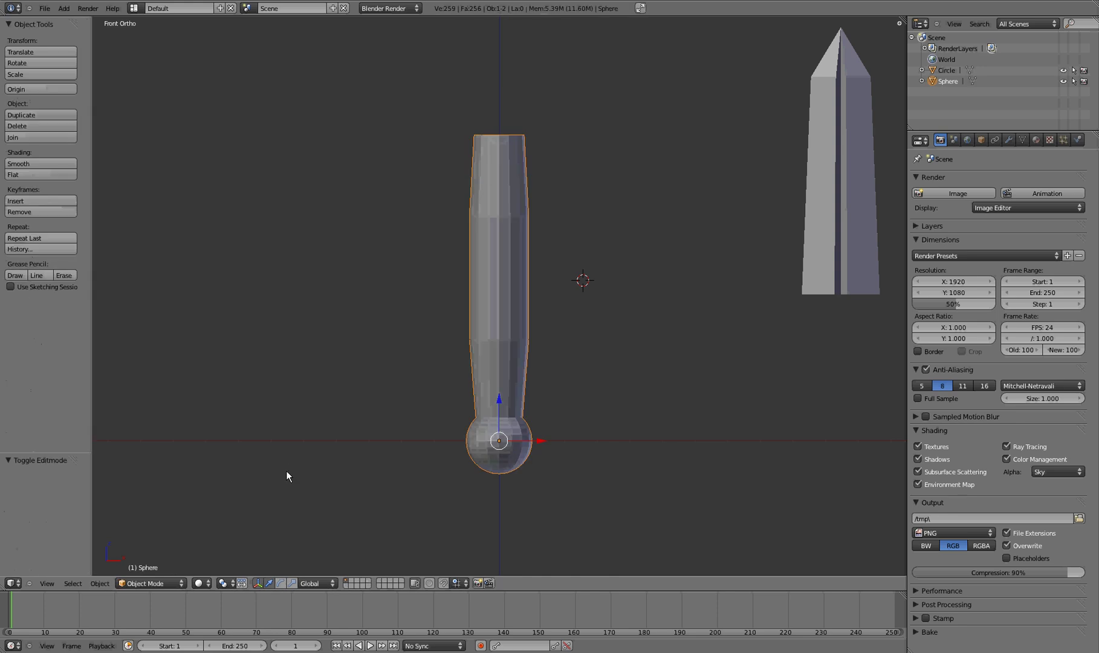
pyautogui.press('a')
pyautogui.moveTo(485, 307); pyautogui.dragTo(738, 243, button='right')
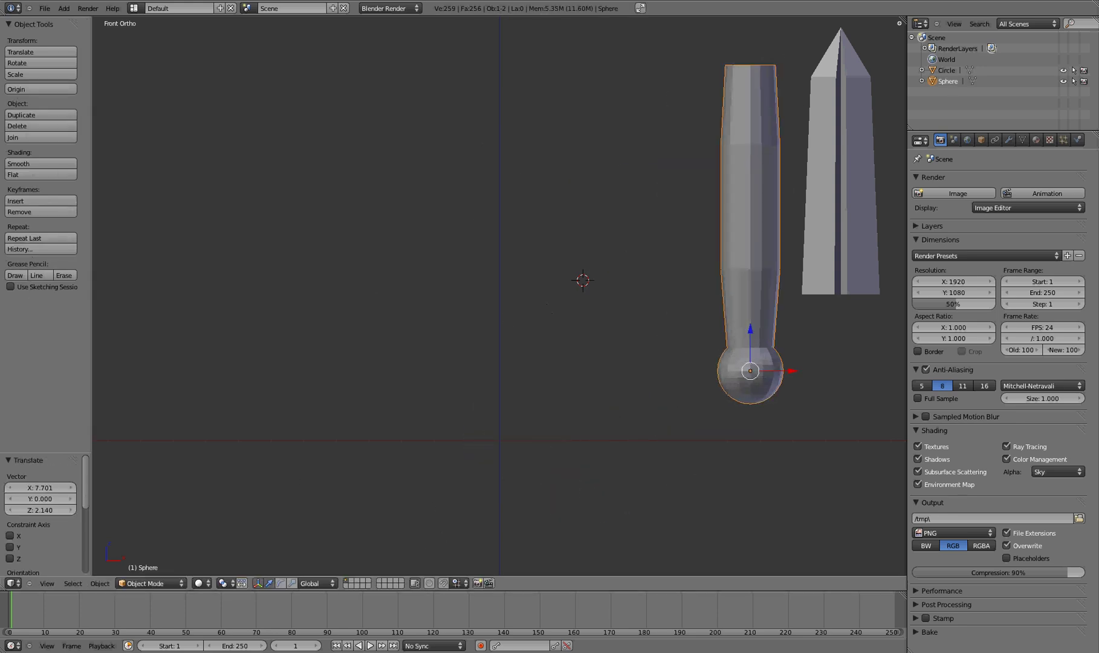
# Step: Add a cube and move it to the lower left, around X -5.561, Z -3.754
pyautogui.click(63, 8)
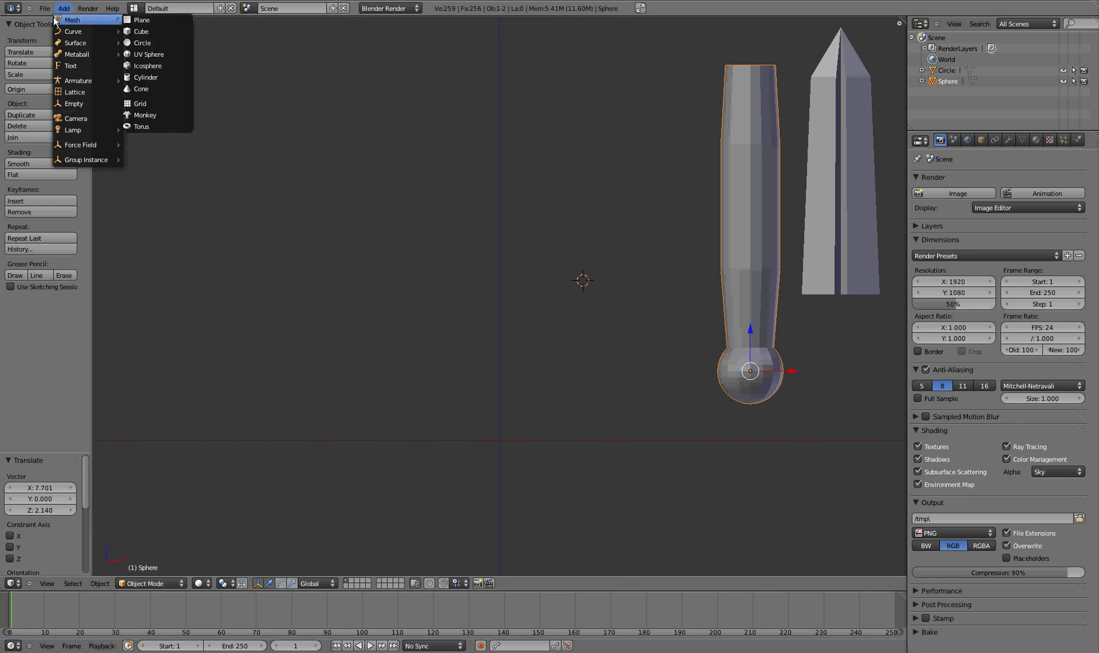
pyautogui.click(63, 7)
pyautogui.moveTo(71, 19)
pyautogui.click(167, 32)
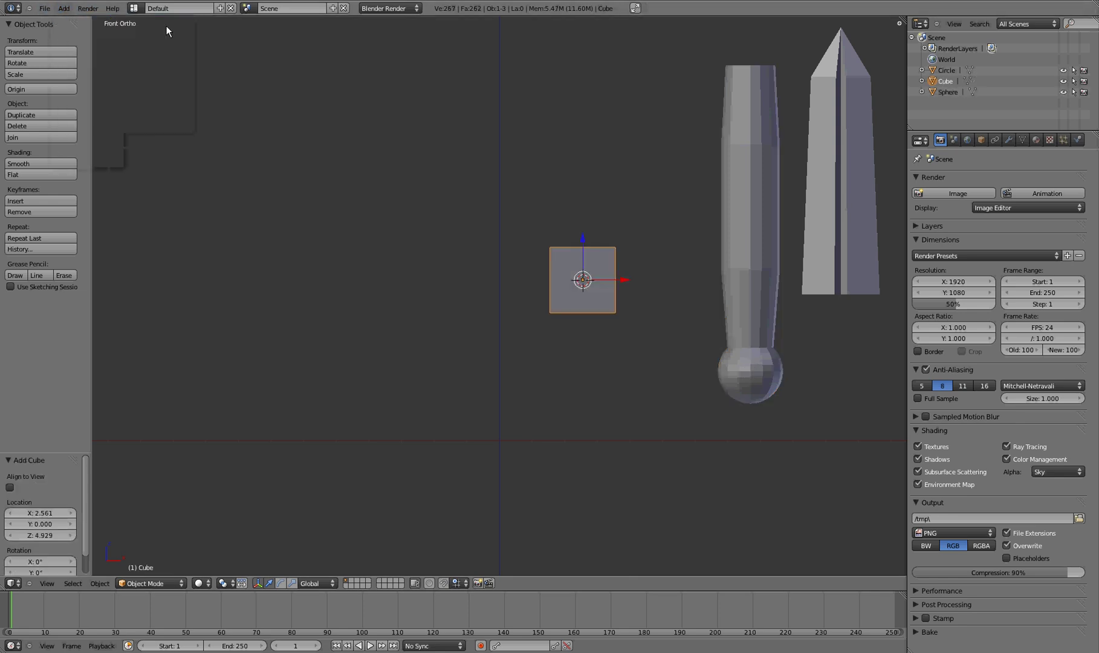
pyautogui.press('g')
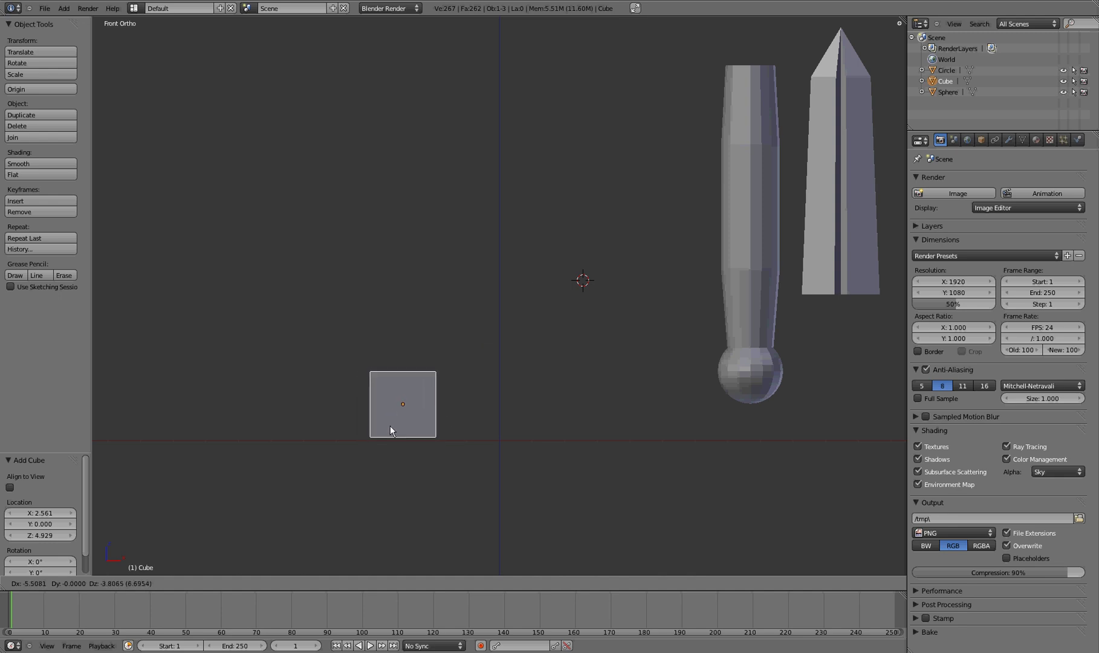
pyautogui.click(388, 423)
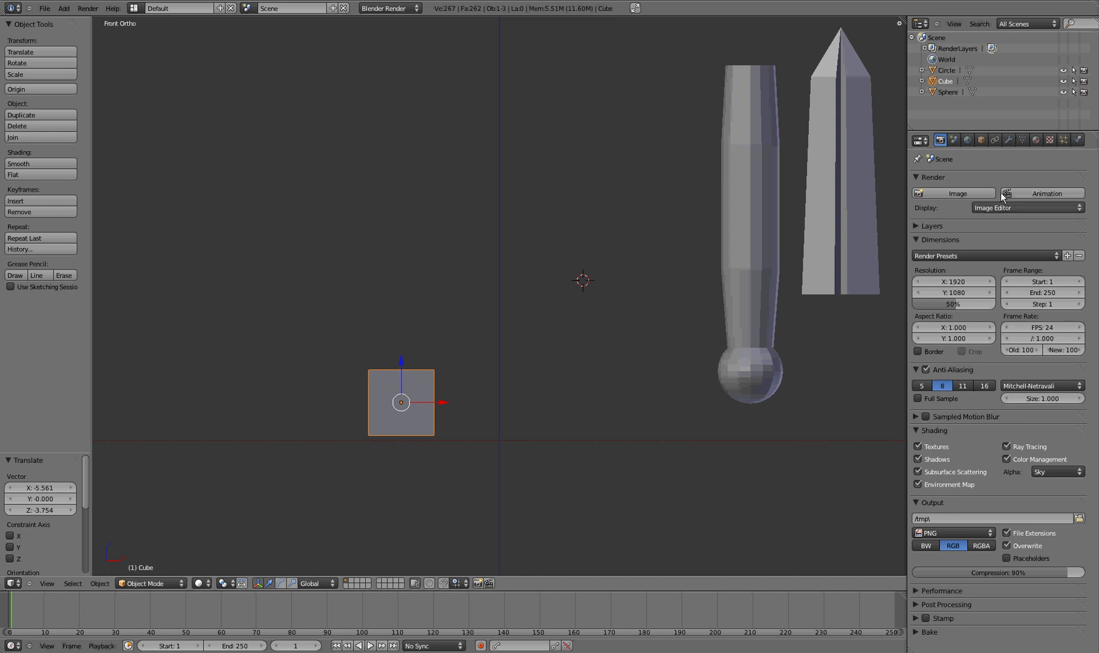
# Step: Add a Mirror modifier to the cube, mirroring along the X axis
pyautogui.click(1007, 141)
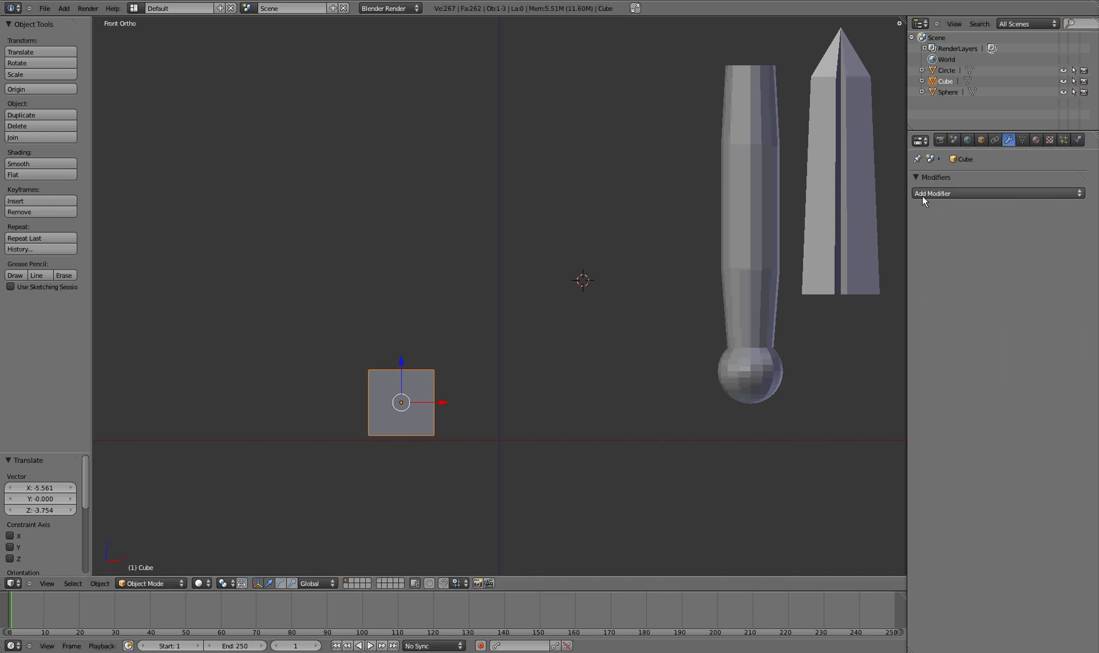
pyautogui.click(960, 193)
pyautogui.click(981, 194)
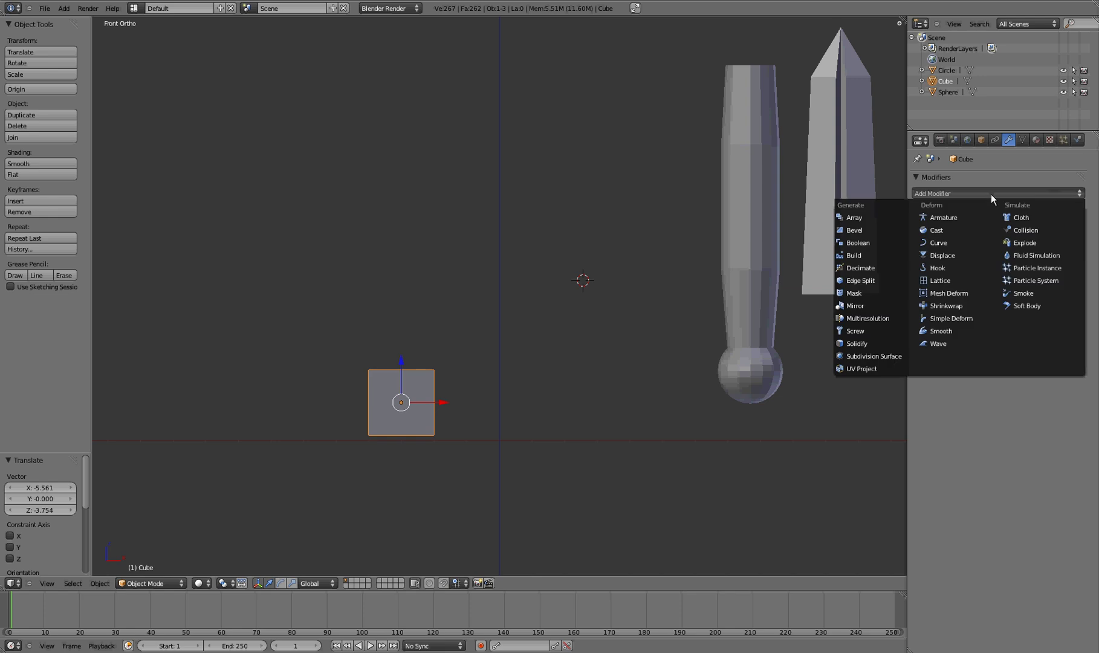
pyautogui.click(854, 307)
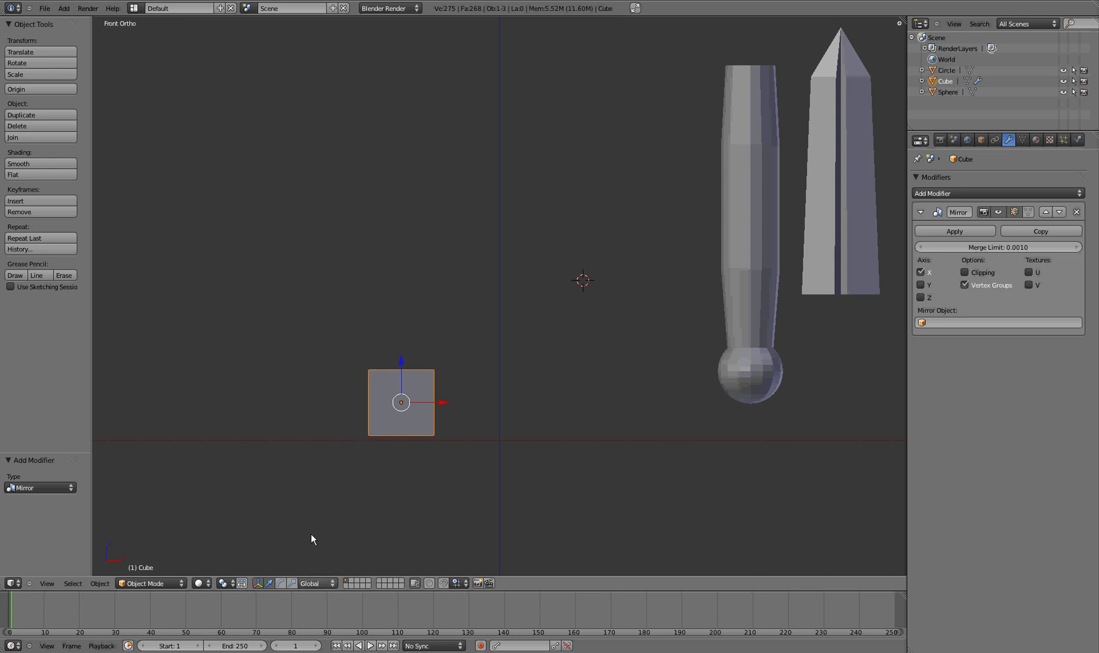
# Step: In Edit Mode, switch to face selection and select only the cube's right side face
pyautogui.press('Tab')
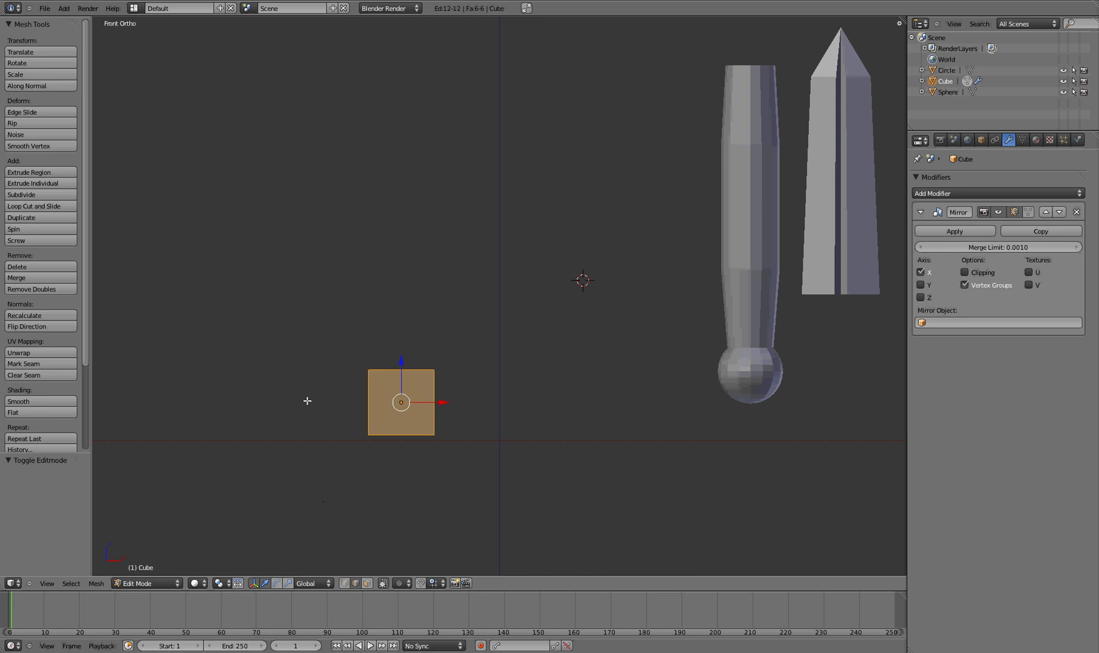
pyautogui.click(366, 584)
pyautogui.press('a')
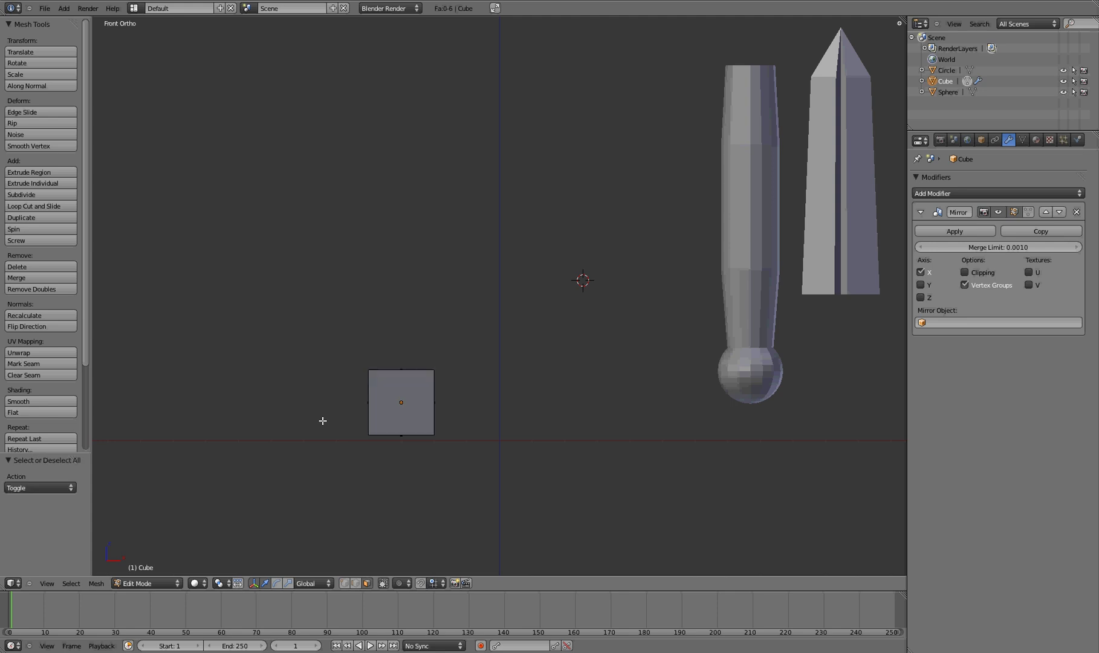
pyautogui.press('KP_6')
pyautogui.press('KP_6')
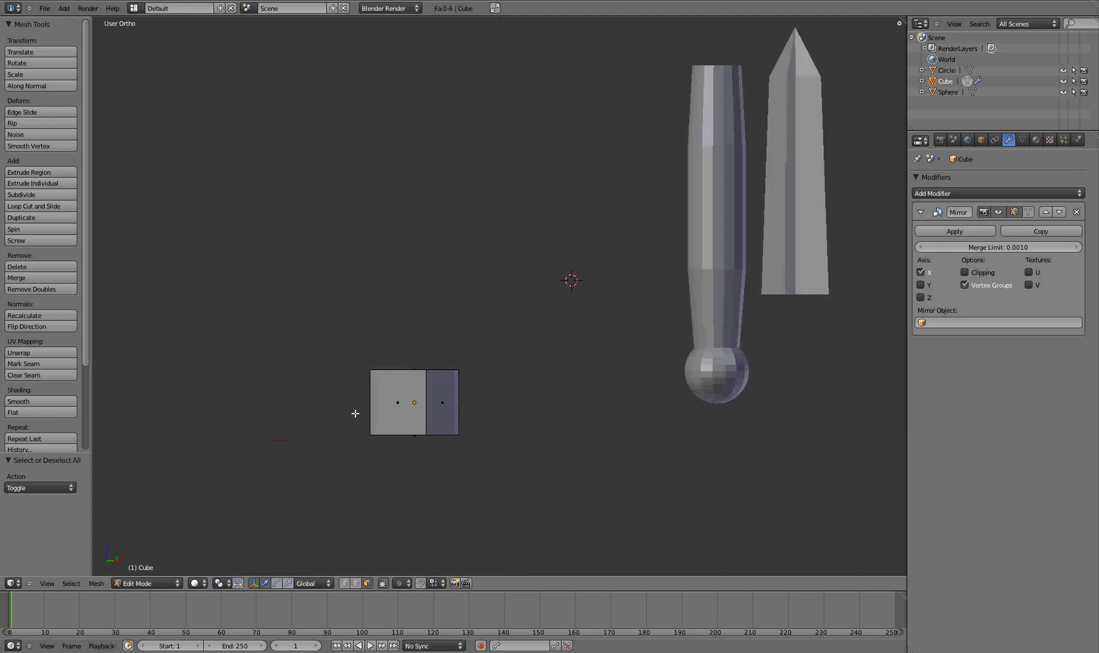
pyautogui.rightClick(442, 393)
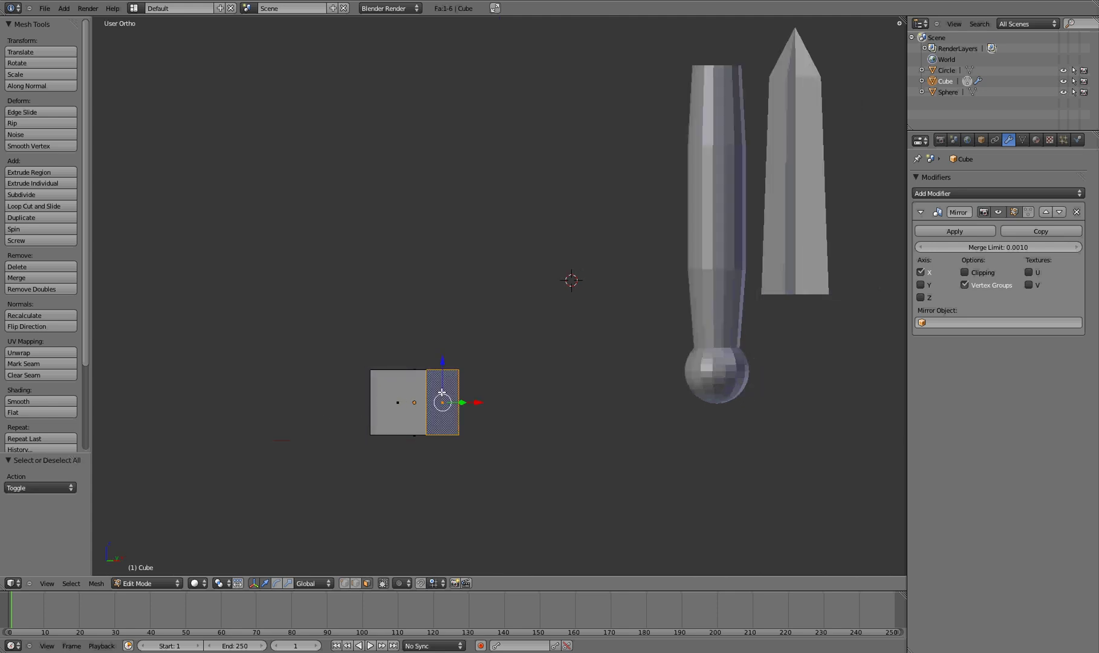
pyautogui.press('KP_1')
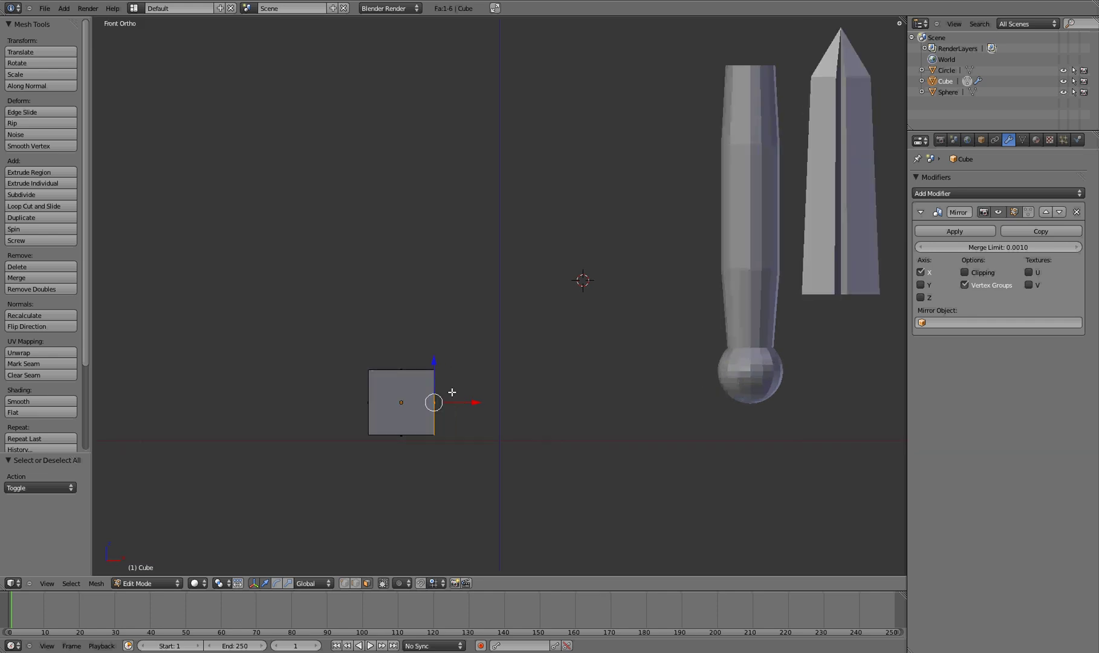
# Step: Extrude the side face, shrink its end, extrude again, and show the Mirror modifier's edit cage
pyautogui.press('e')
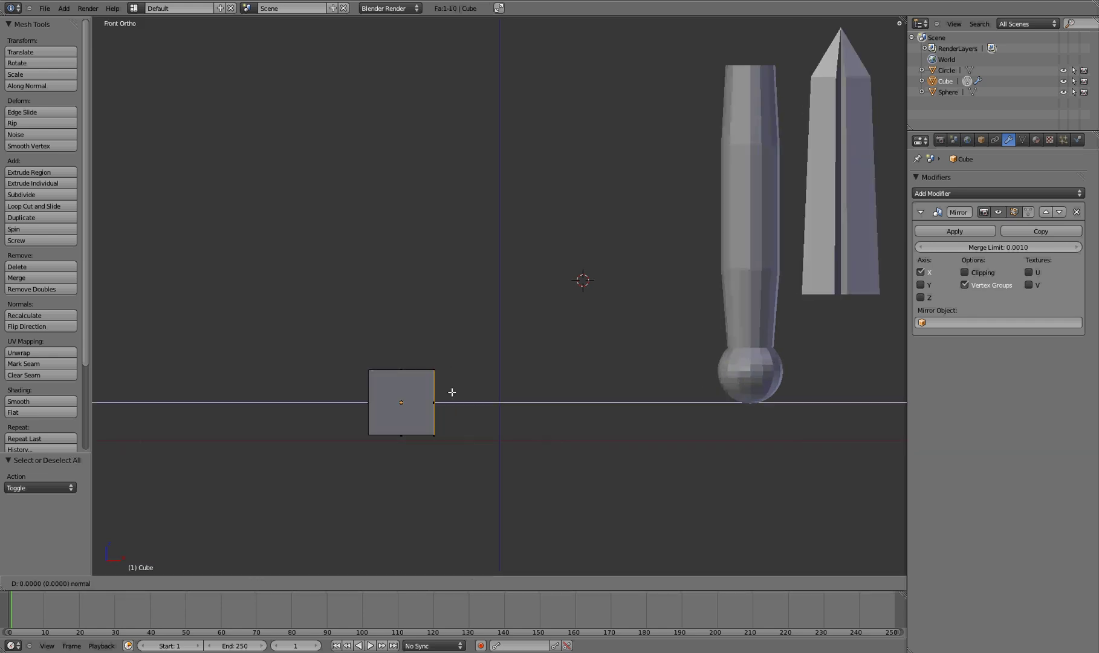
pyautogui.click(513, 392)
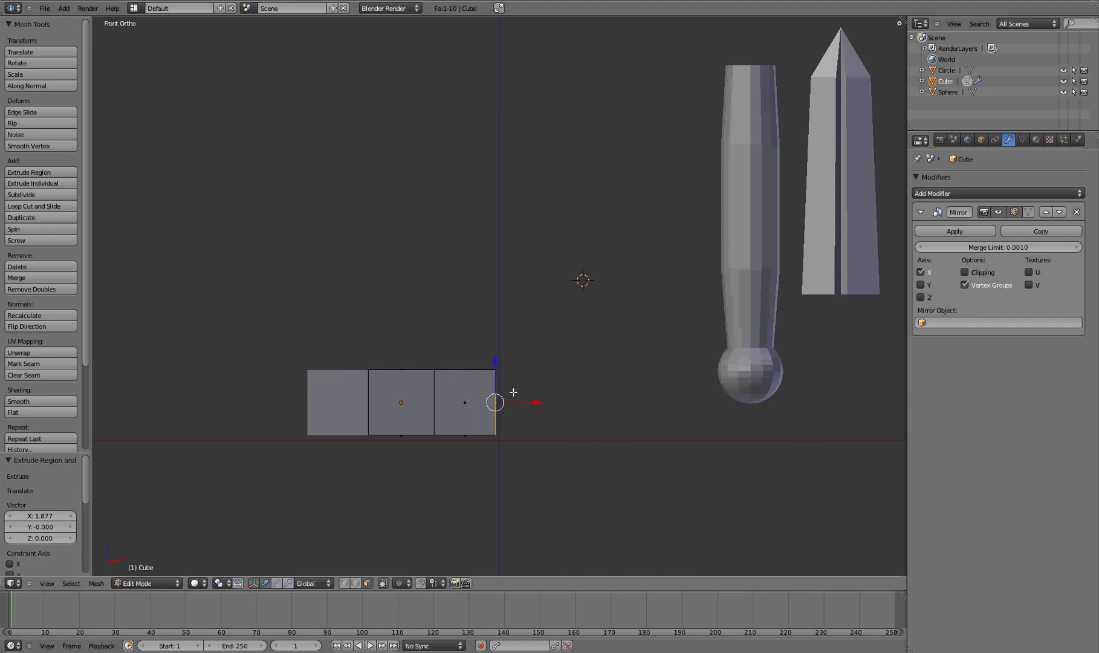
pyautogui.press('s')
pyautogui.click(506, 393)
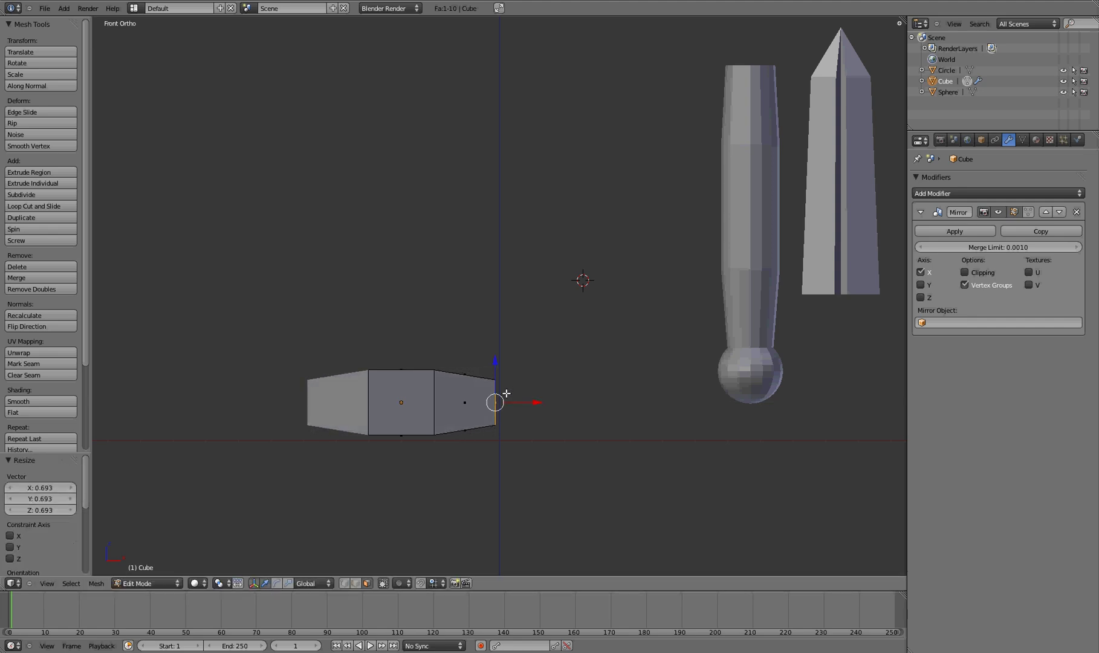
pyautogui.press('e')
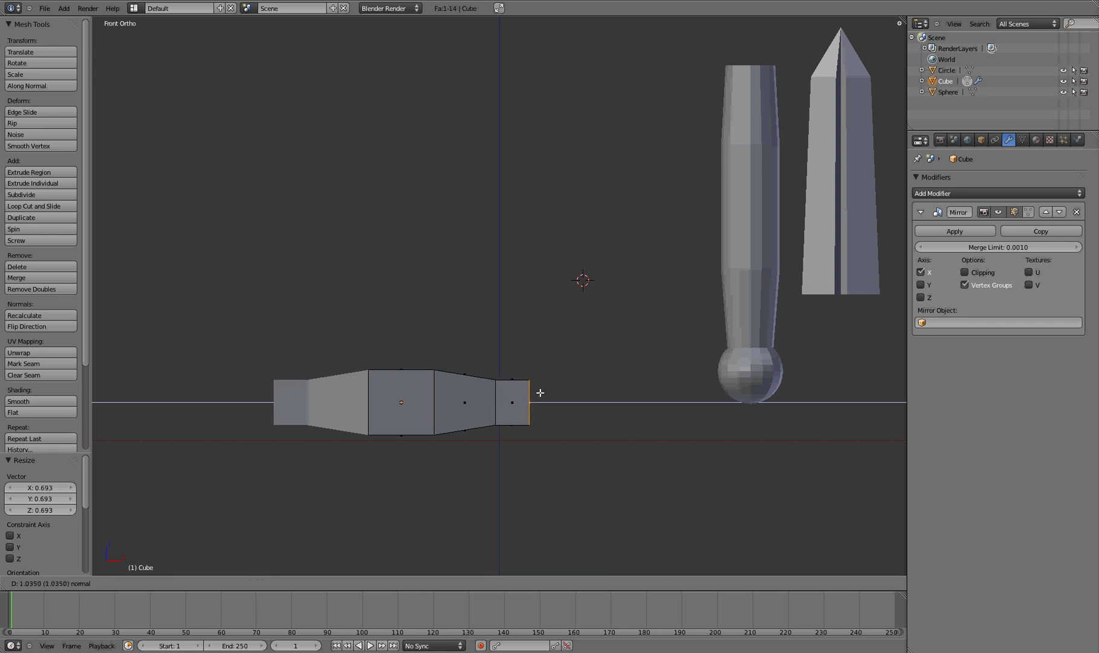
pyautogui.click(543, 393)
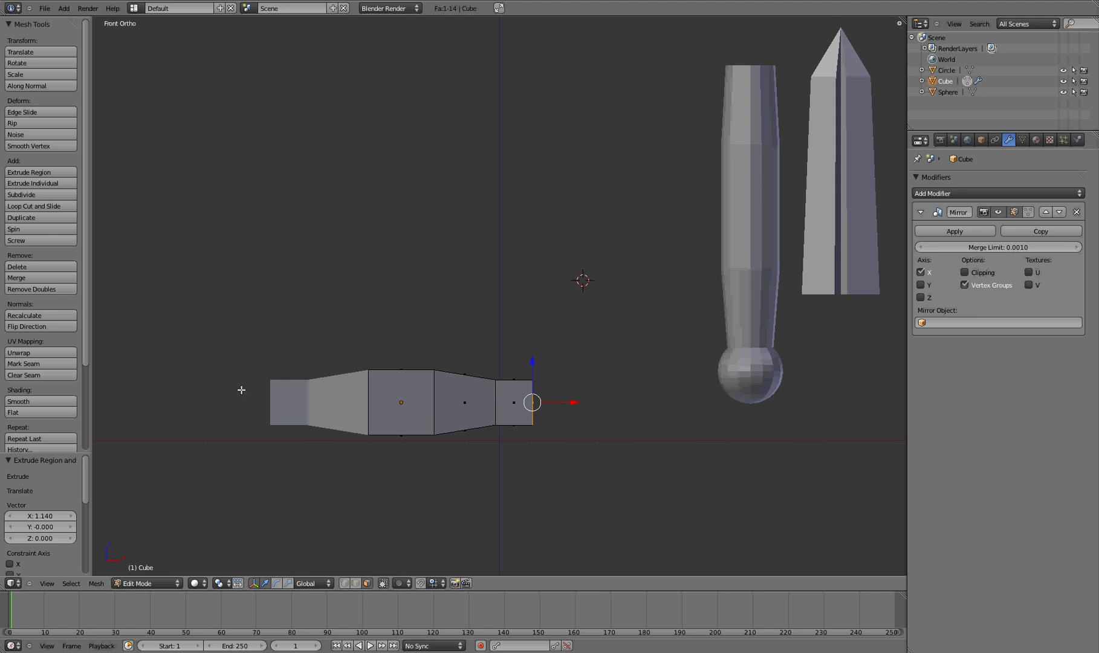
pyautogui.click(1029, 212)
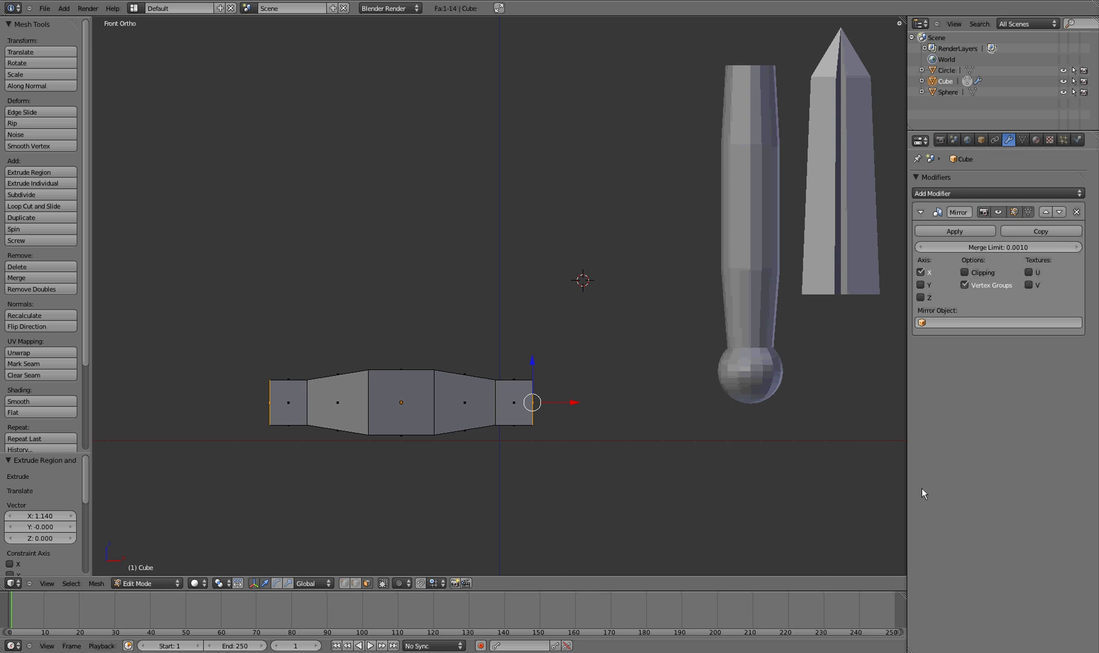
# Step: Extrude the crossbar's centre top face upward and taper it to about 0.703
pyautogui.press('KP_7')
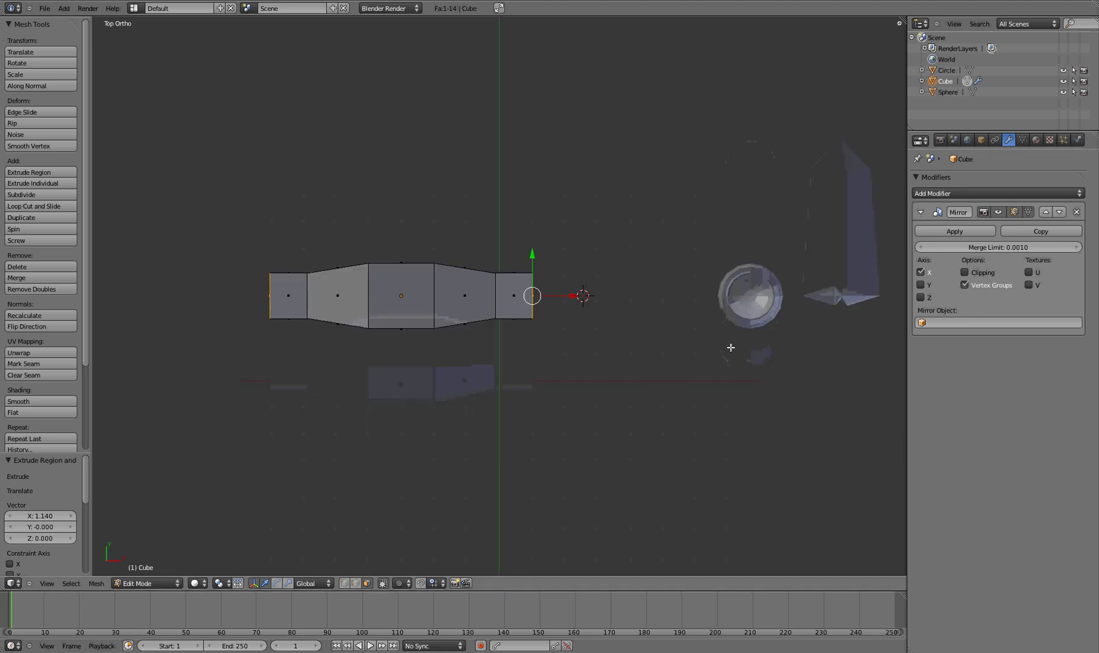
pyautogui.rightClick(417, 311)
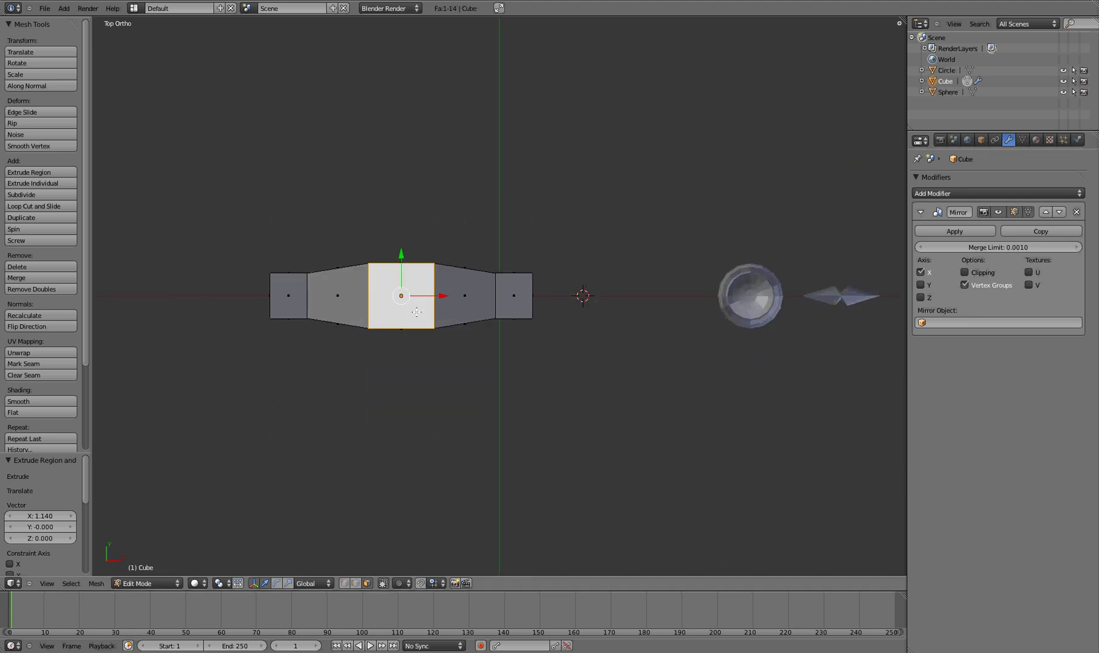
pyautogui.press('KP_1')
pyautogui.press('e')
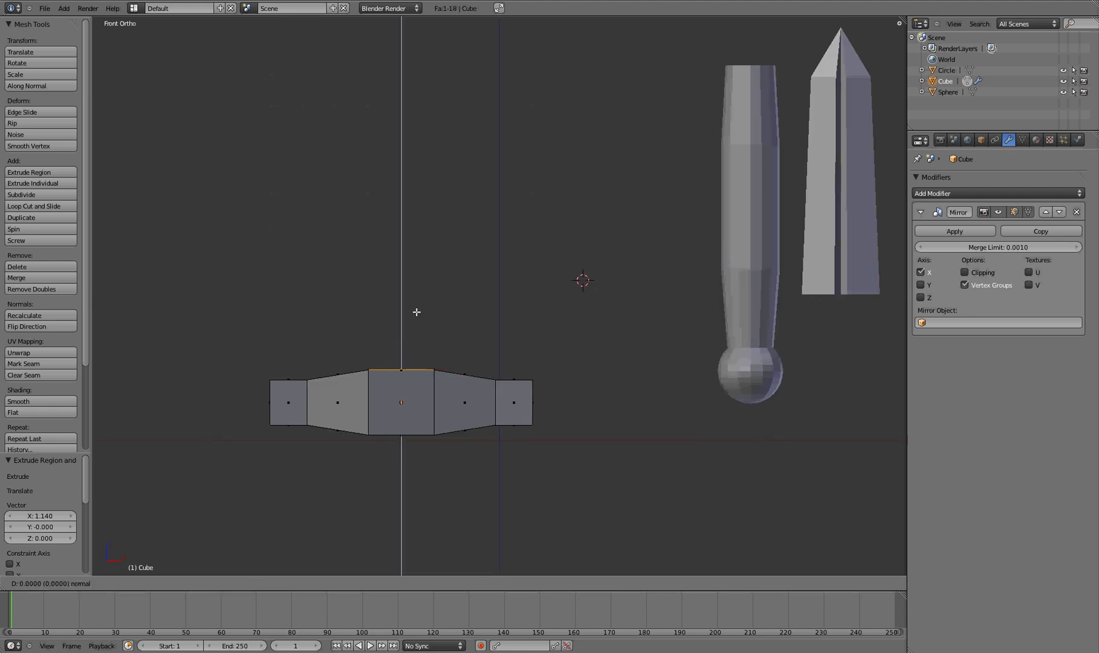
pyautogui.click(418, 276)
pyautogui.press('s')
pyautogui.click(400, 291)
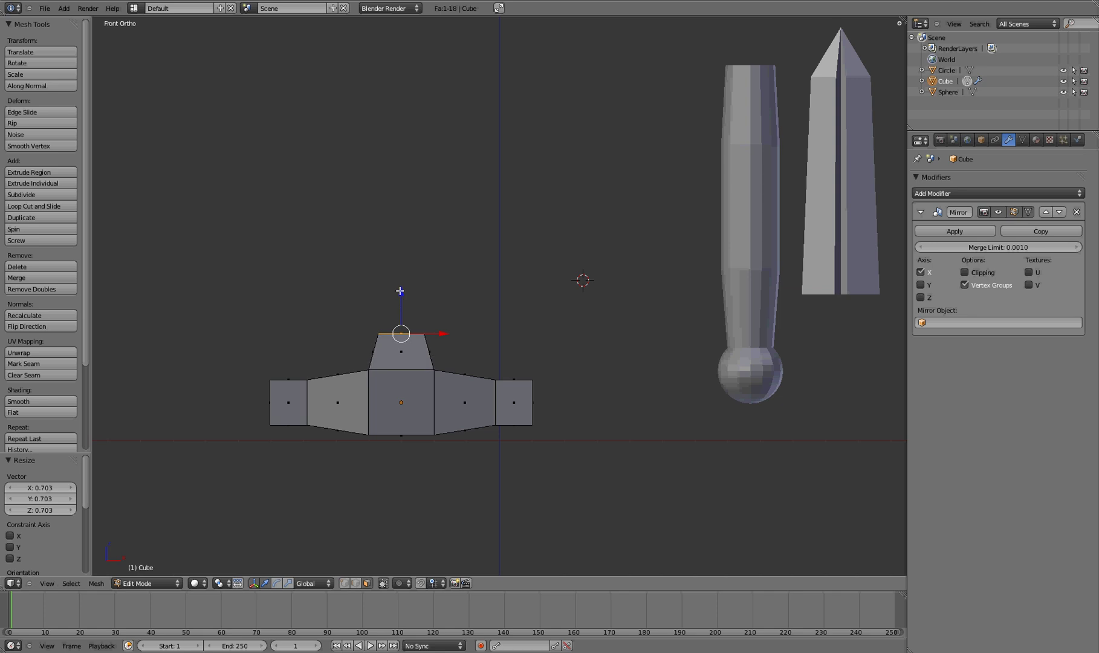
# Step: Extrude the centre underside face downward and taper it to about 0.736
pyautogui.press('ctrl+KP_7')
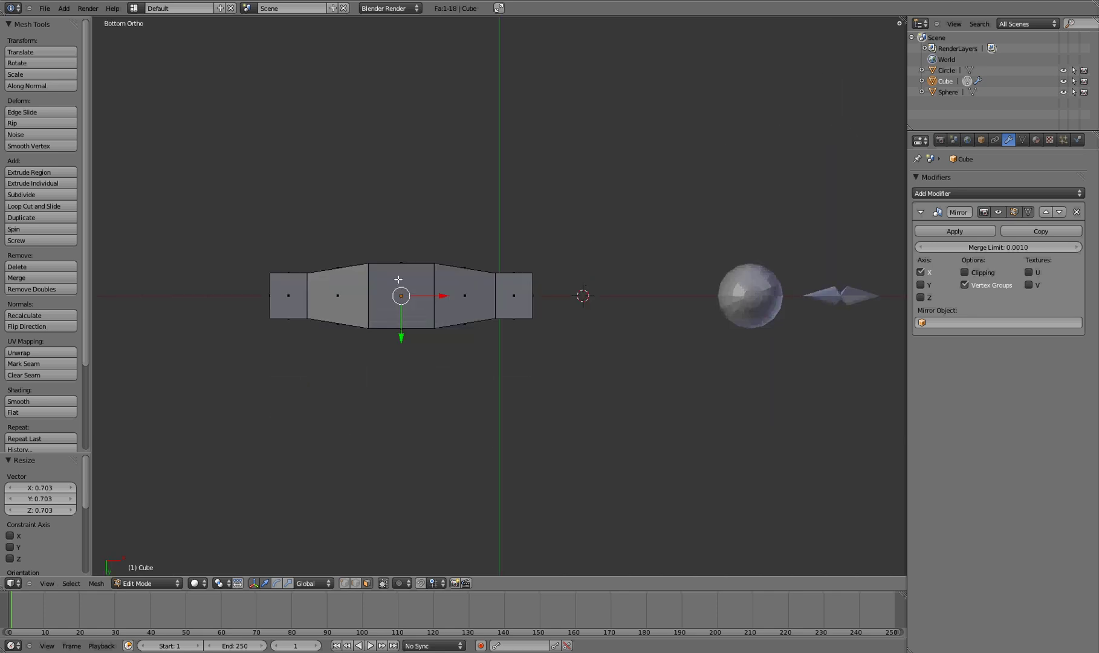
pyautogui.rightClick(412, 268)
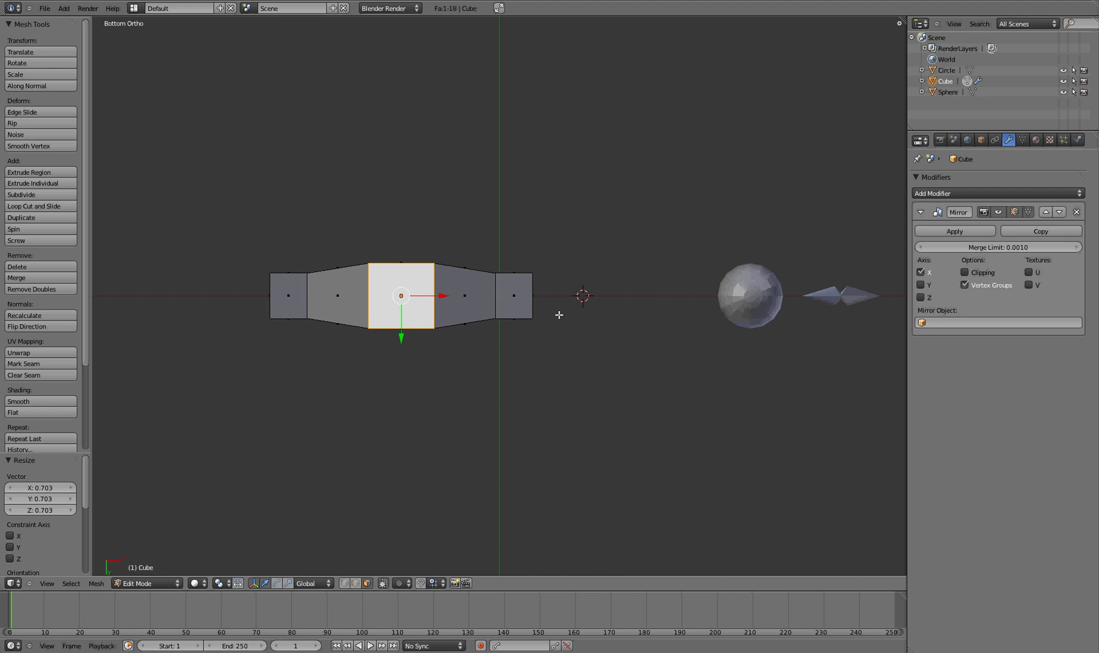
pyautogui.press('KP_1')
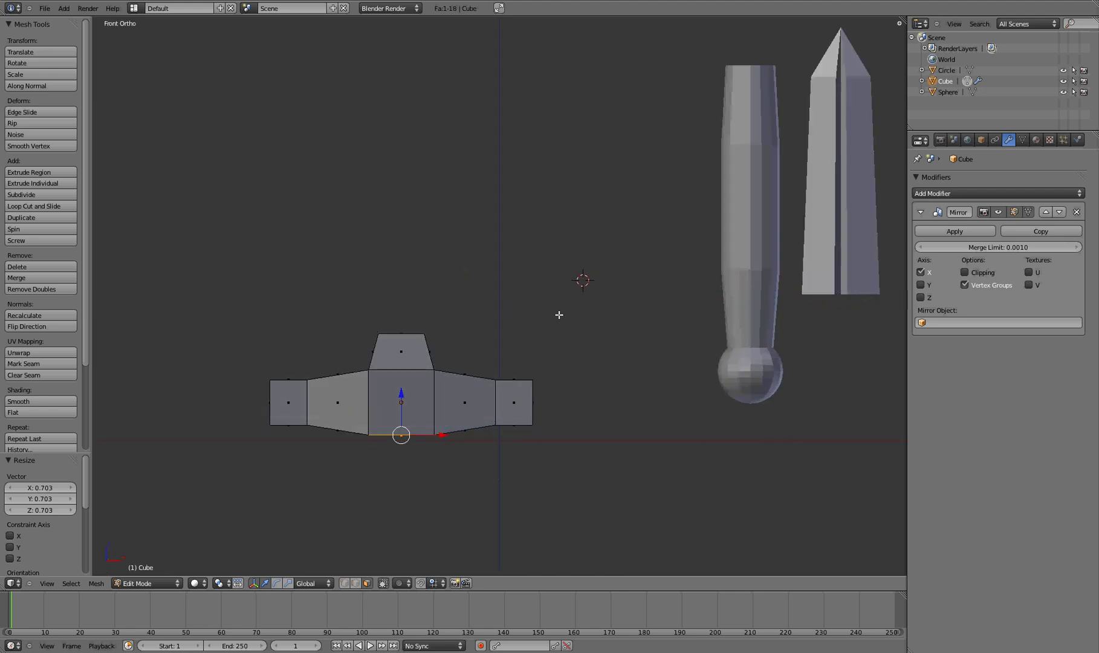
pyautogui.press('e')
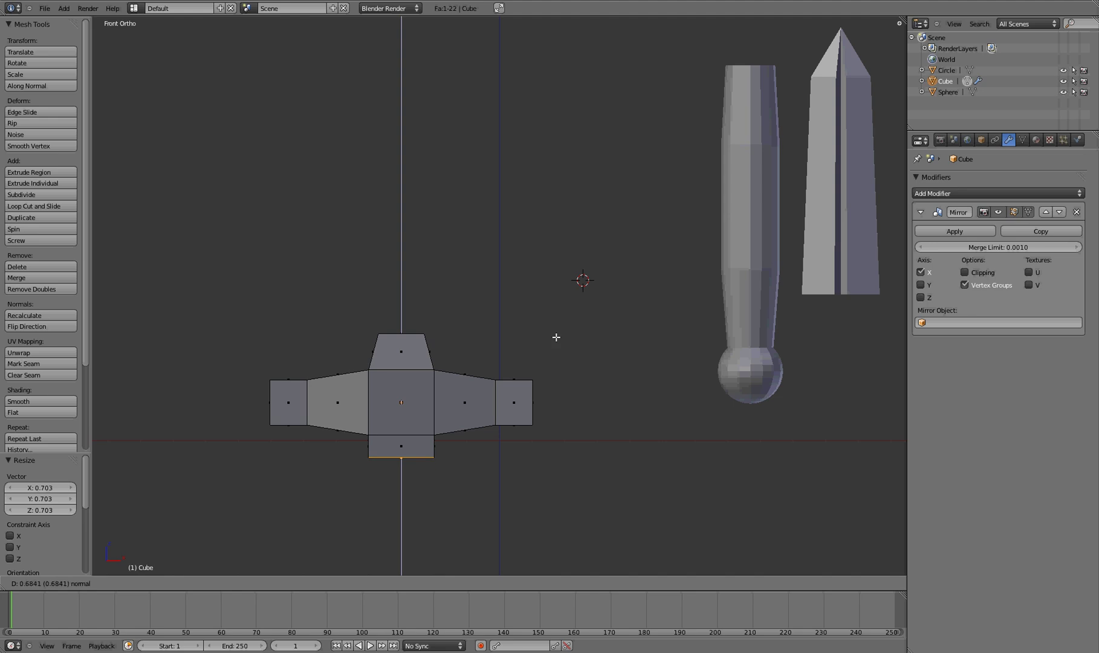
pyautogui.rightClick(556, 337)
pyautogui.press('s')
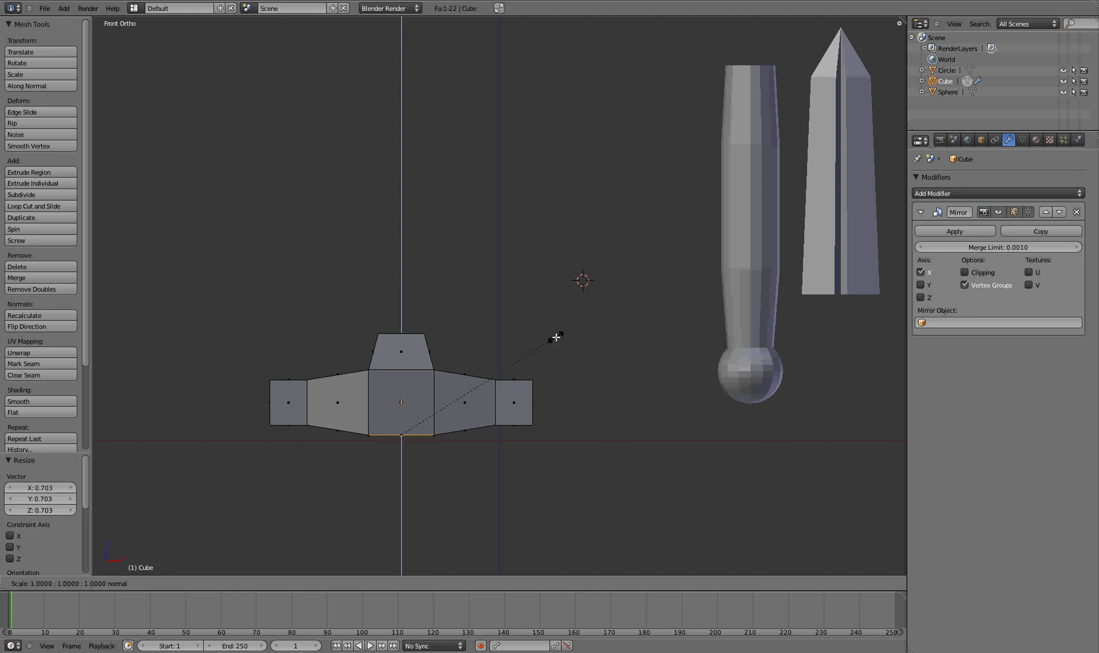
pyautogui.rightClick(556, 337)
pyautogui.press('e')
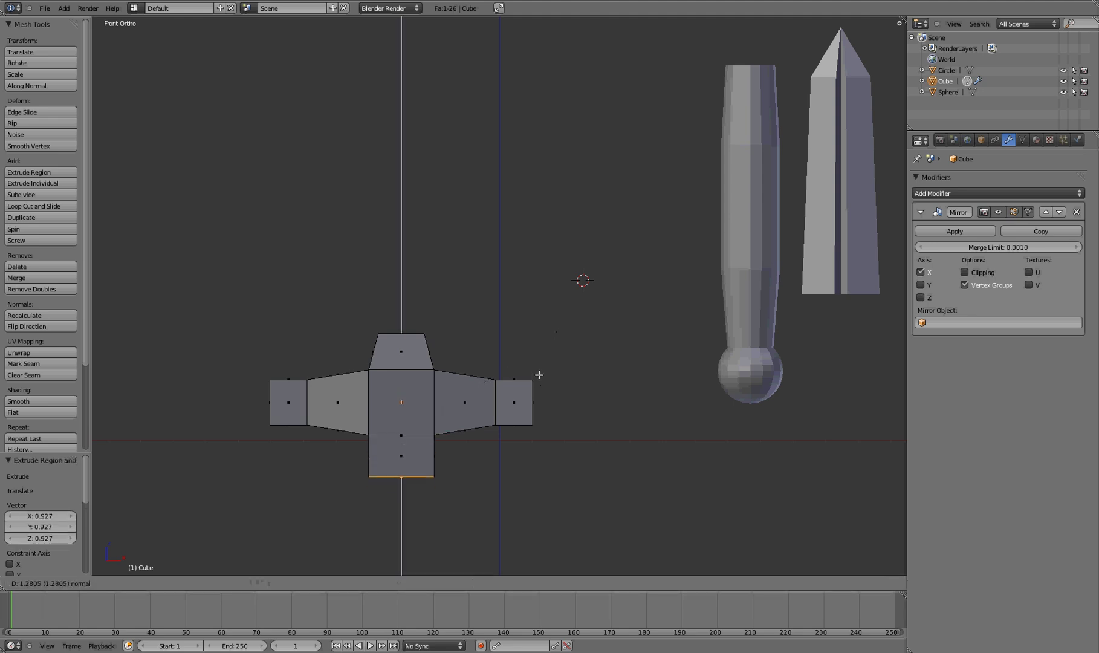
pyautogui.click(540, 357)
pyautogui.press('s')
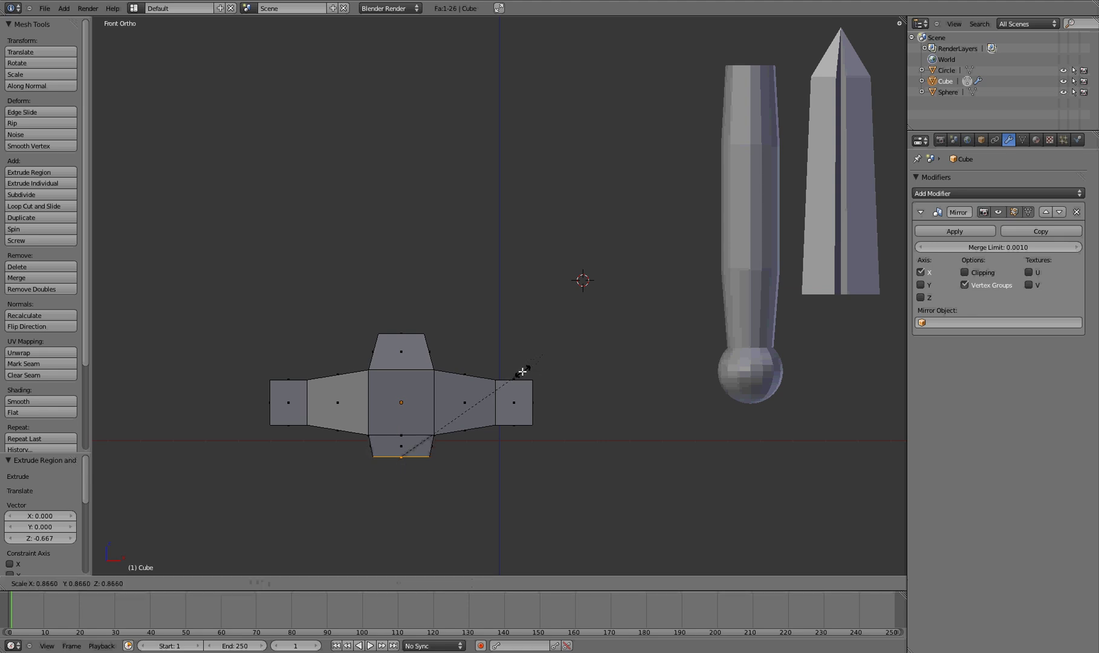
pyautogui.click(497, 379)
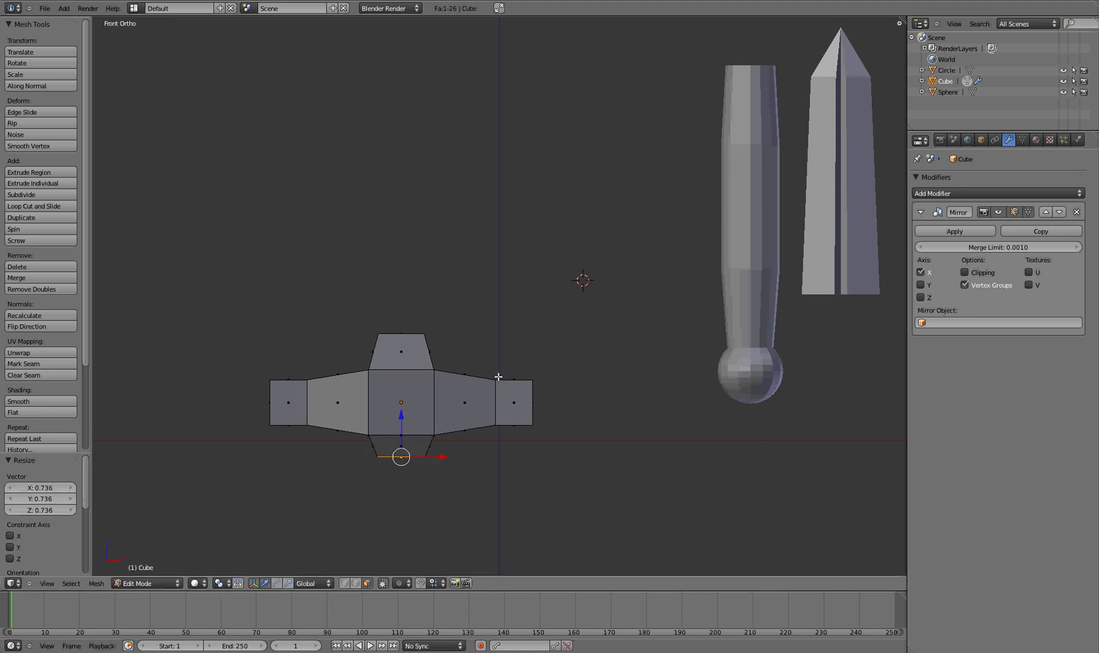
# Step: Return to Object Mode and apply the Mirror modifier to bake the symmetrical crossguard
pyautogui.click(952, 229)
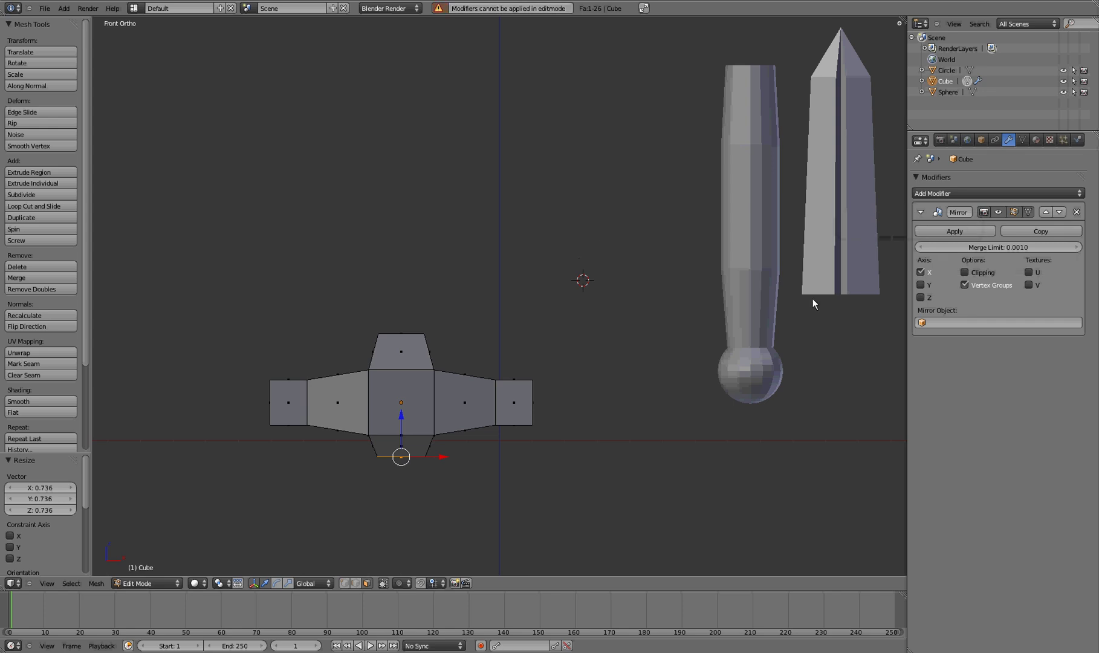
pyautogui.press('Tab')
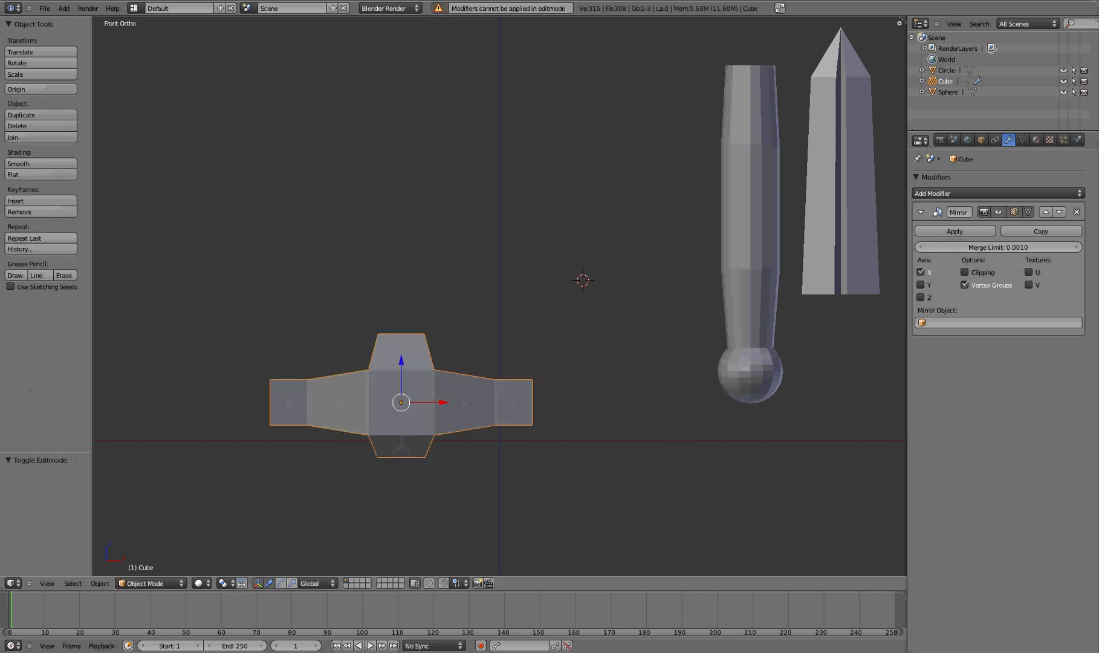
pyautogui.click(956, 231)
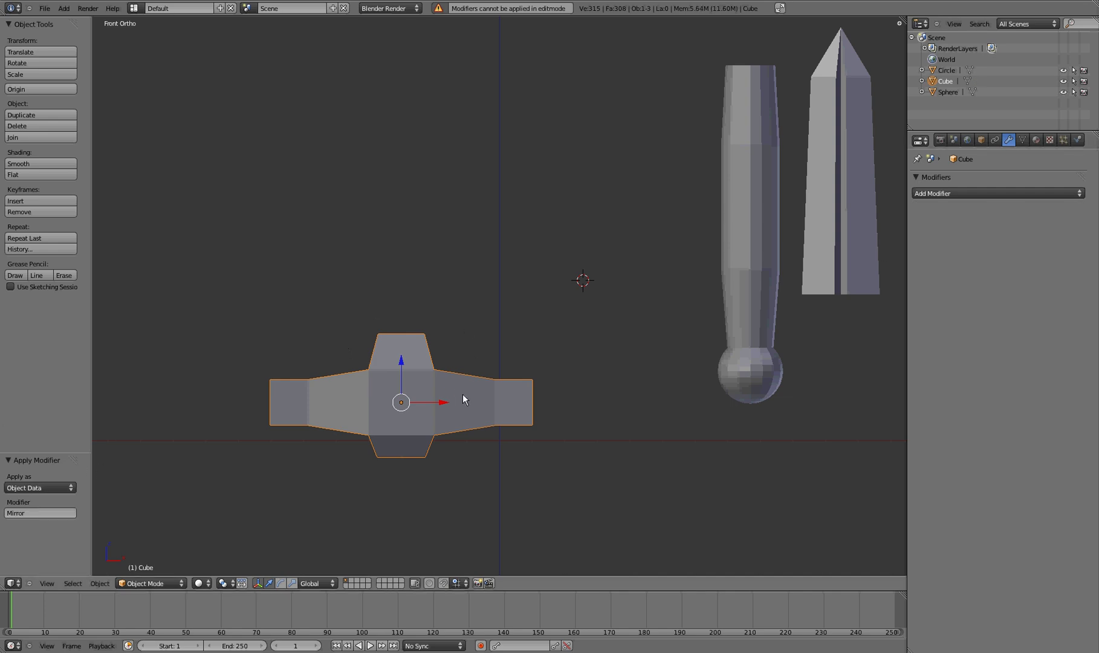
# Step: Move the crossguard down and to the left in the front view
pyautogui.press('g')
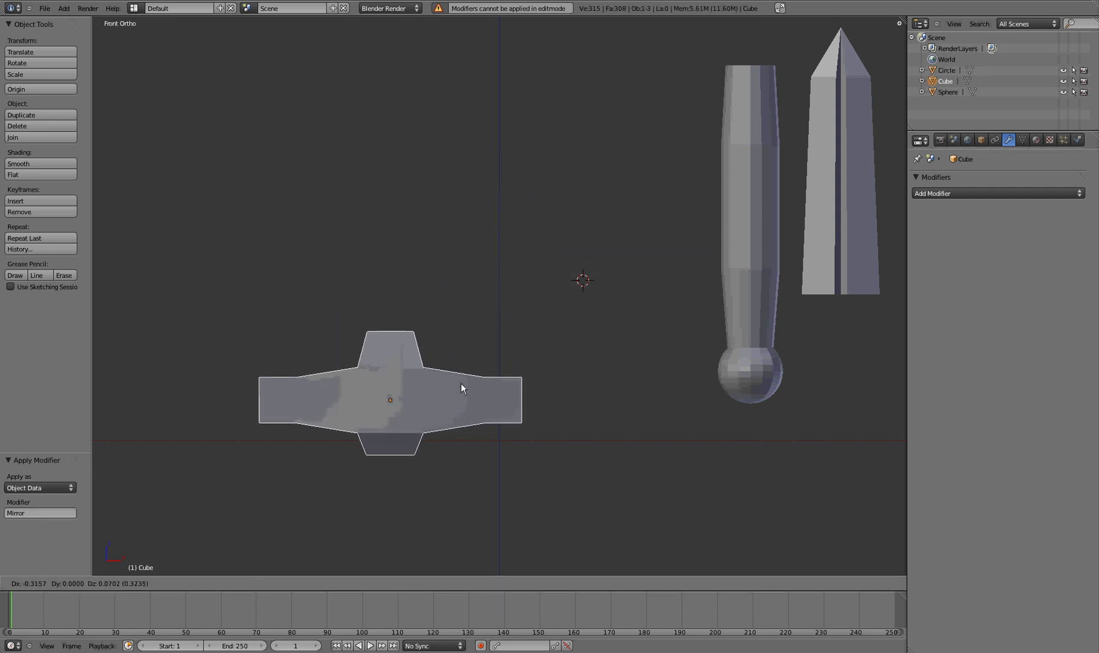
pyautogui.click(491, 372)
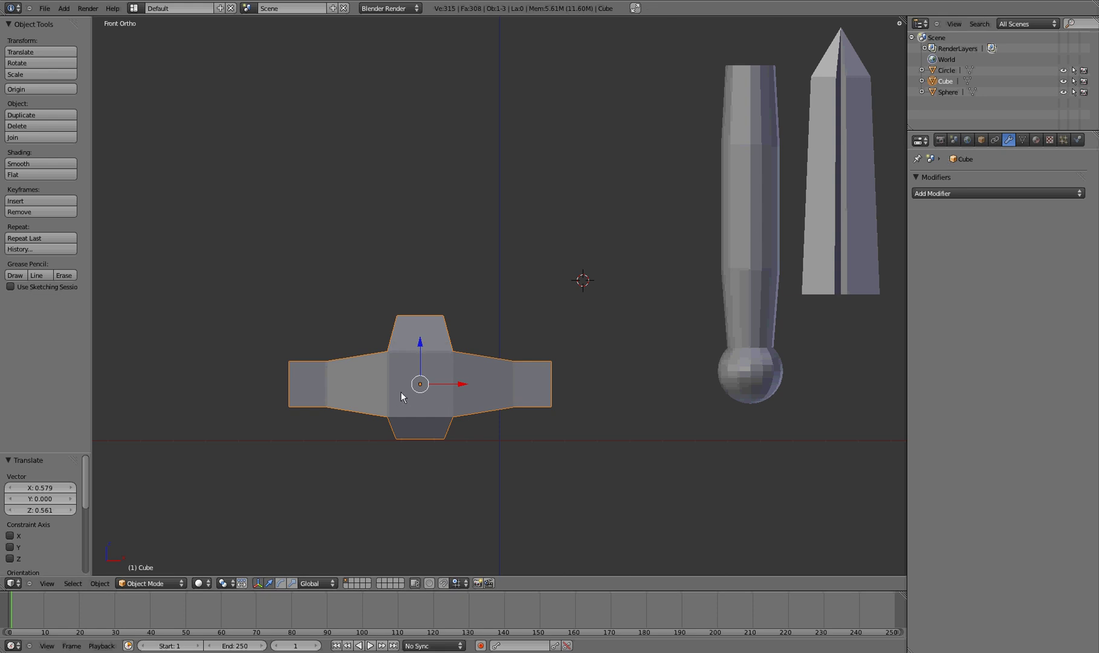
pyautogui.scroll(-4, 468, 371)
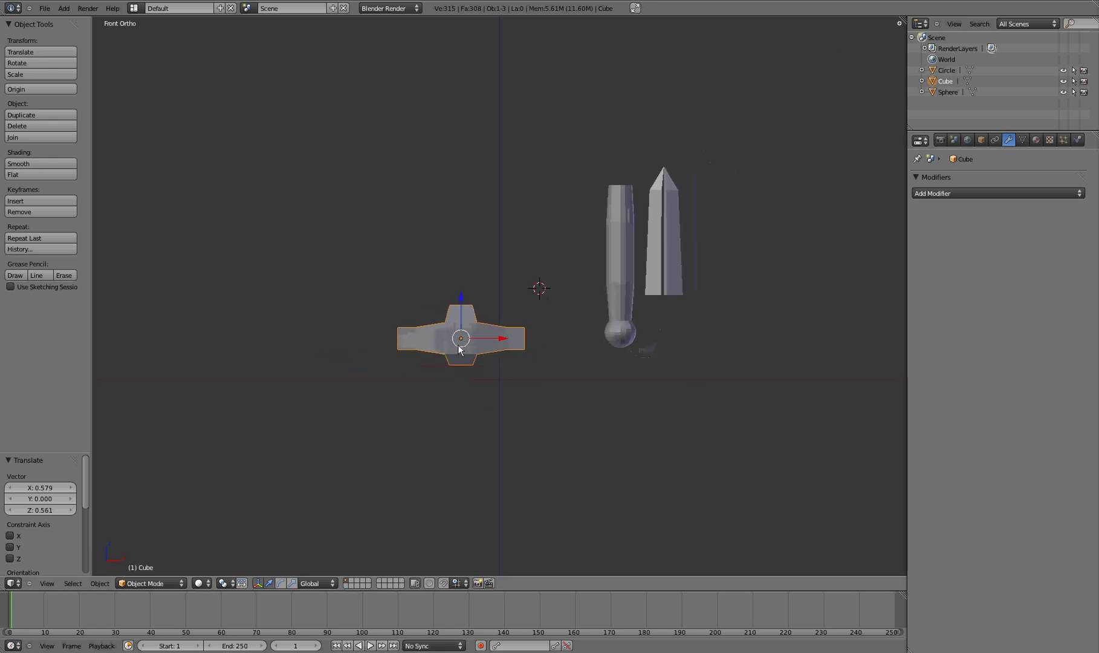
pyautogui.press('g')
pyautogui.click(307, 416)
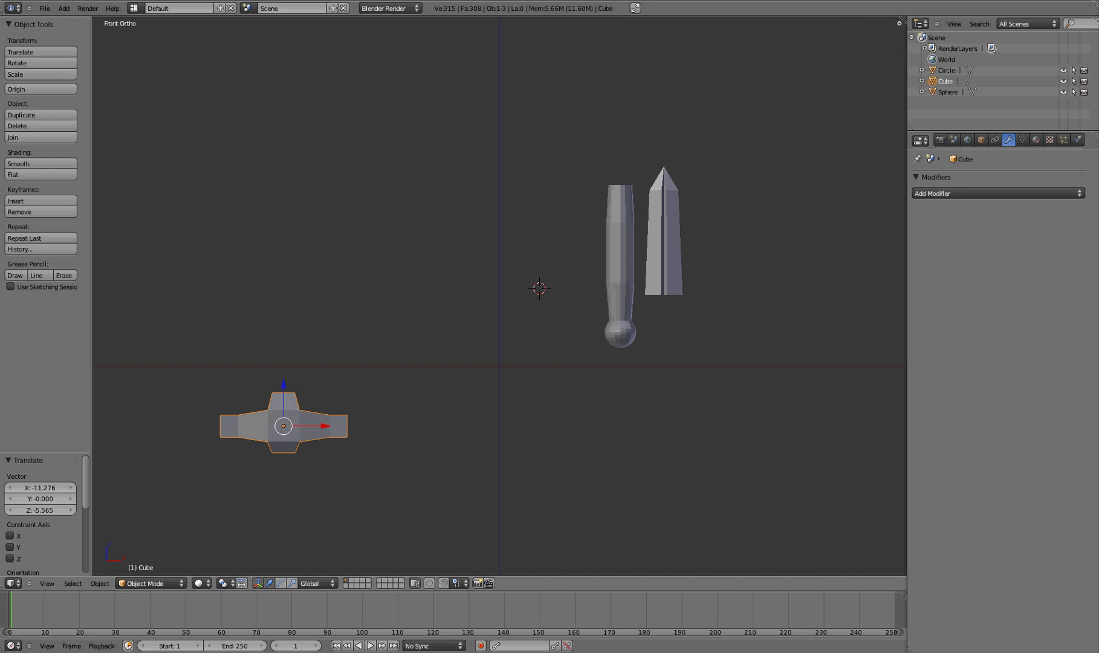
# Step: Split the 3D view into front and top views and begin moving the crossguard
pyautogui.moveTo(900, 23); pyautogui.dragTo(463, 102)
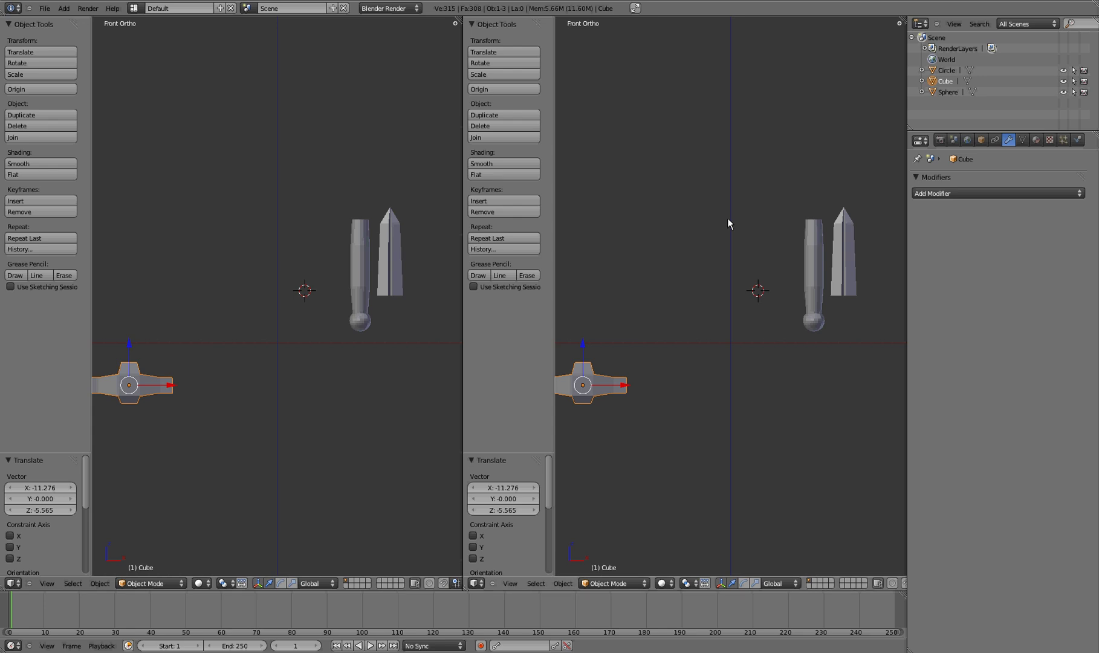
pyautogui.press('KP_7')
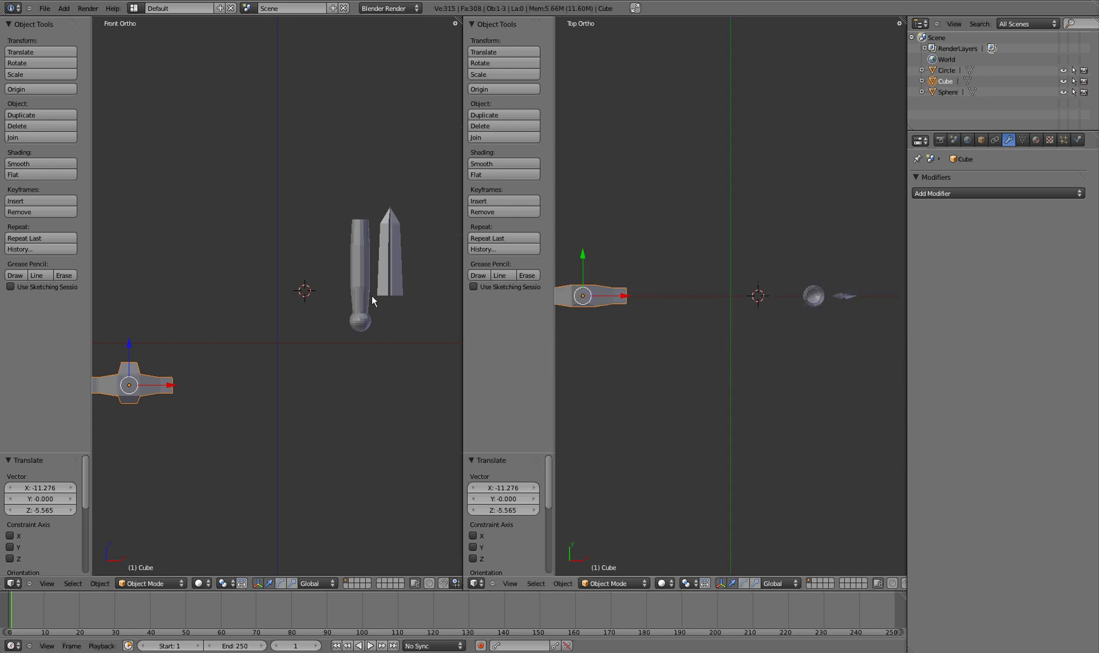
pyautogui.press('g')
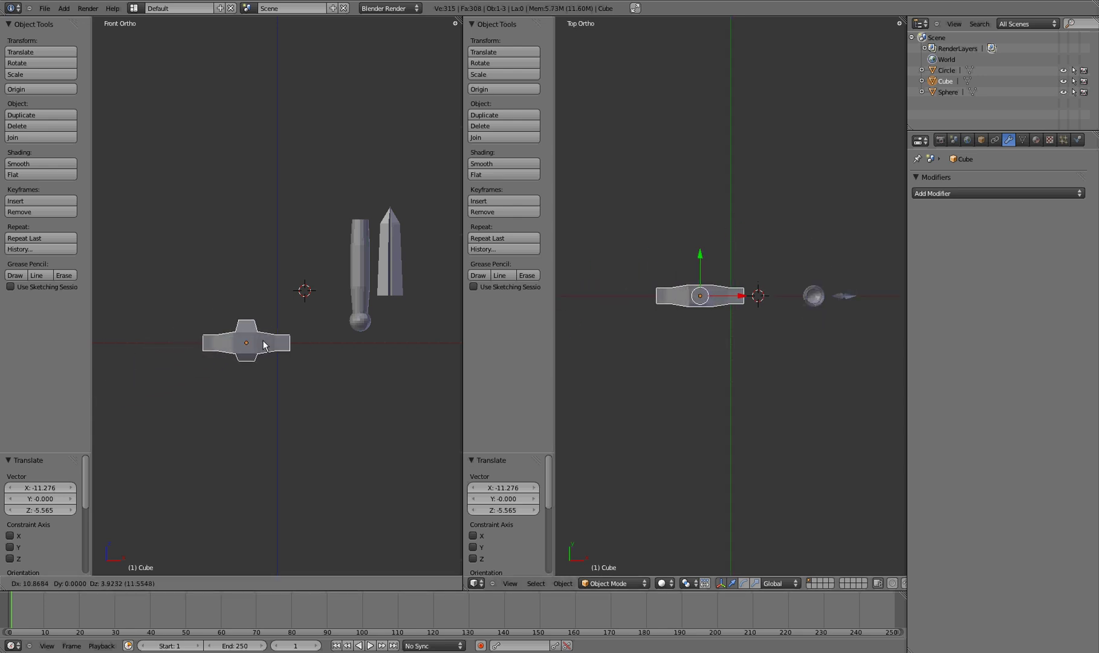
# Step: Place the cross hilt on the centre line, raise it, and set the knobbed handle below it
pyautogui.click(289, 342)
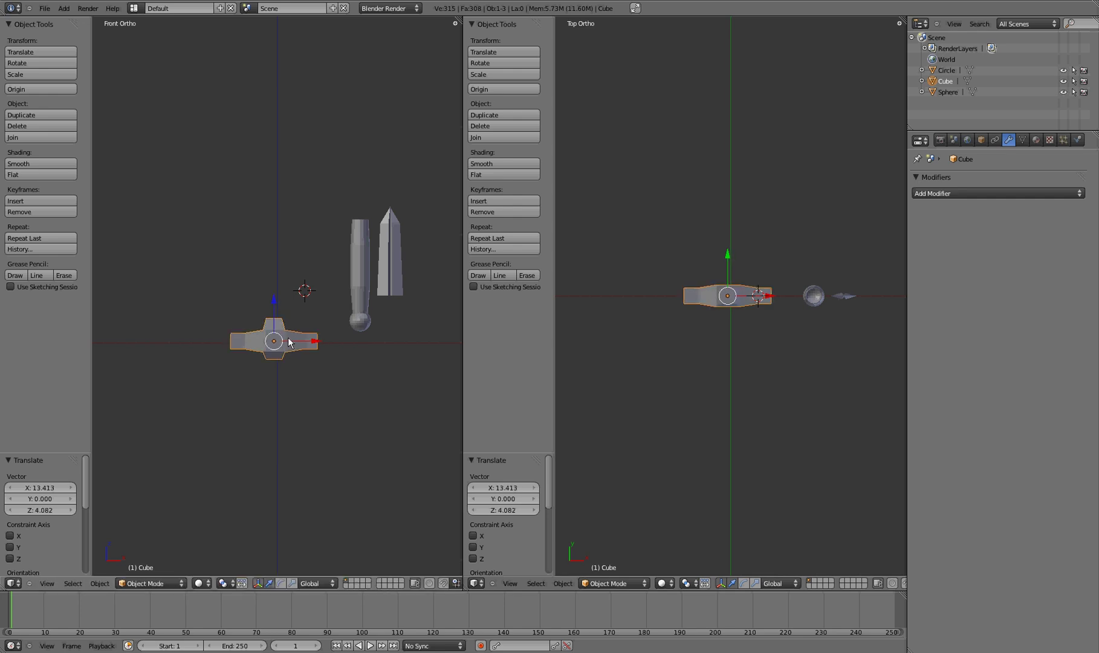
pyautogui.press('g')
pyautogui.click(286, 288)
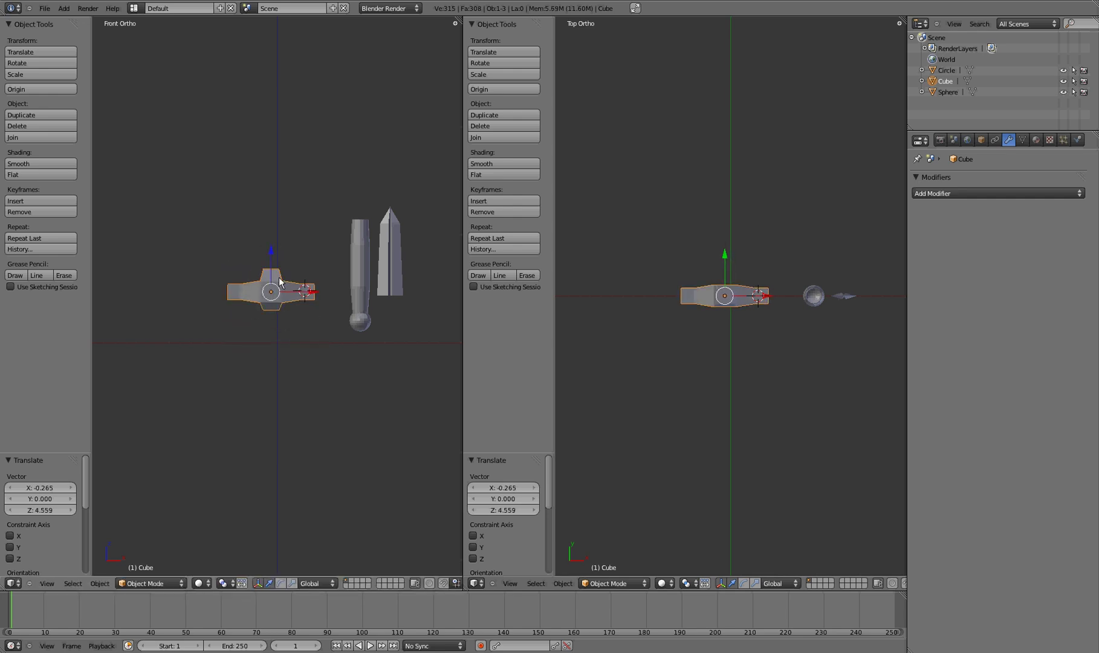
pyautogui.rightClick(349, 269)
pyautogui.press('g')
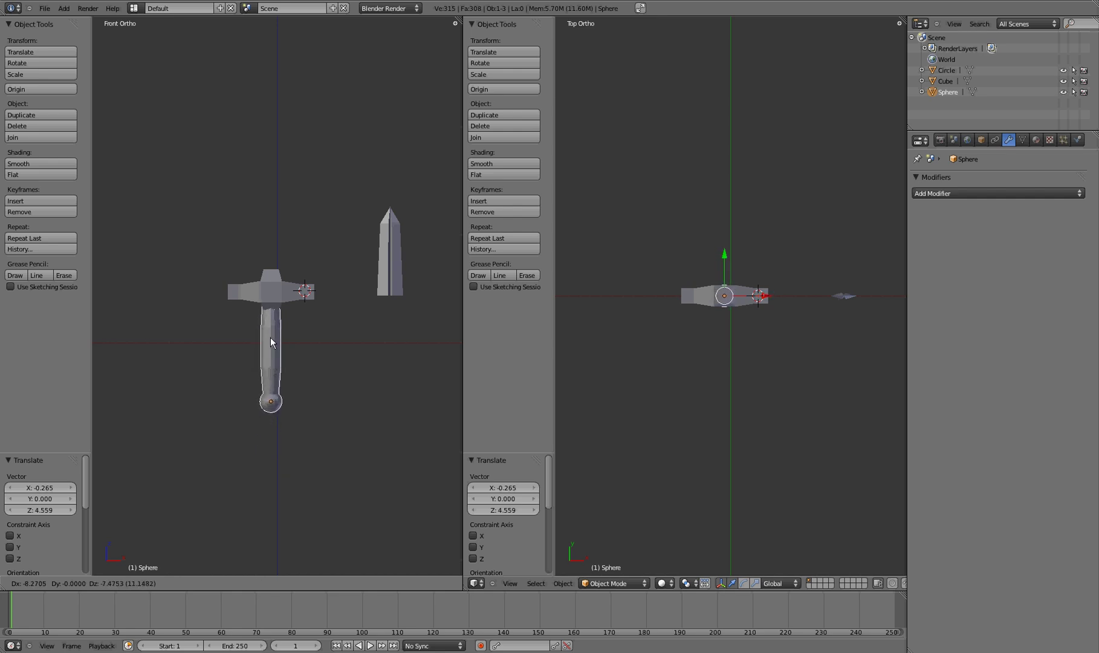
pyautogui.click(270, 338)
# Step: Move the blade down to rest on top of the cross hilt
pyautogui.rightClick(379, 253)
pyautogui.press('g')
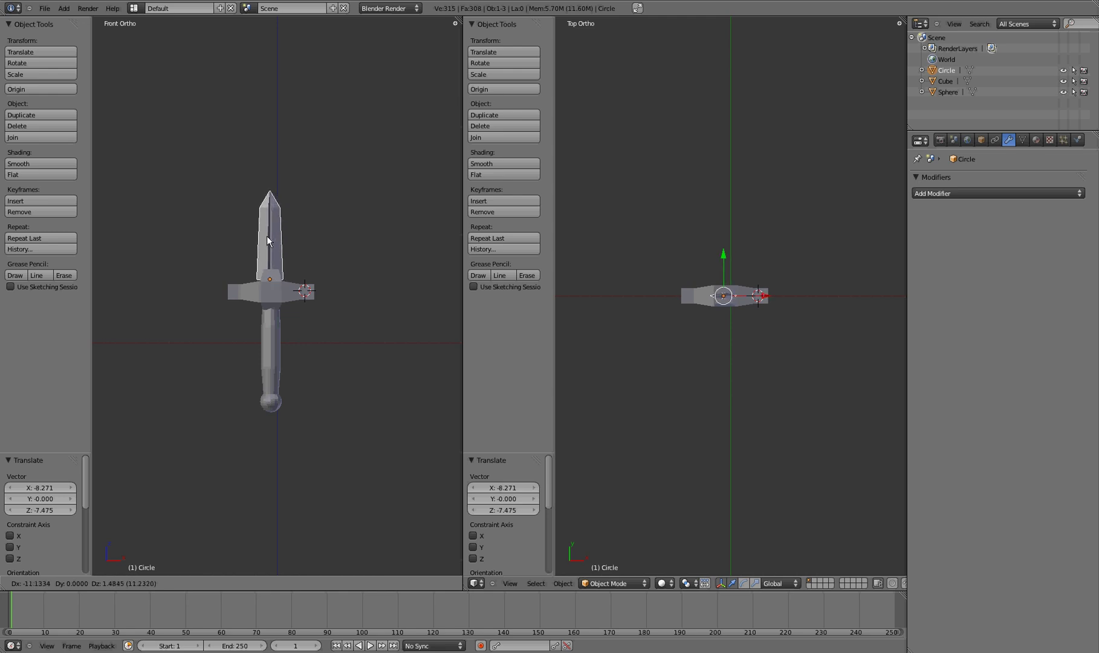
pyautogui.press('Escape')
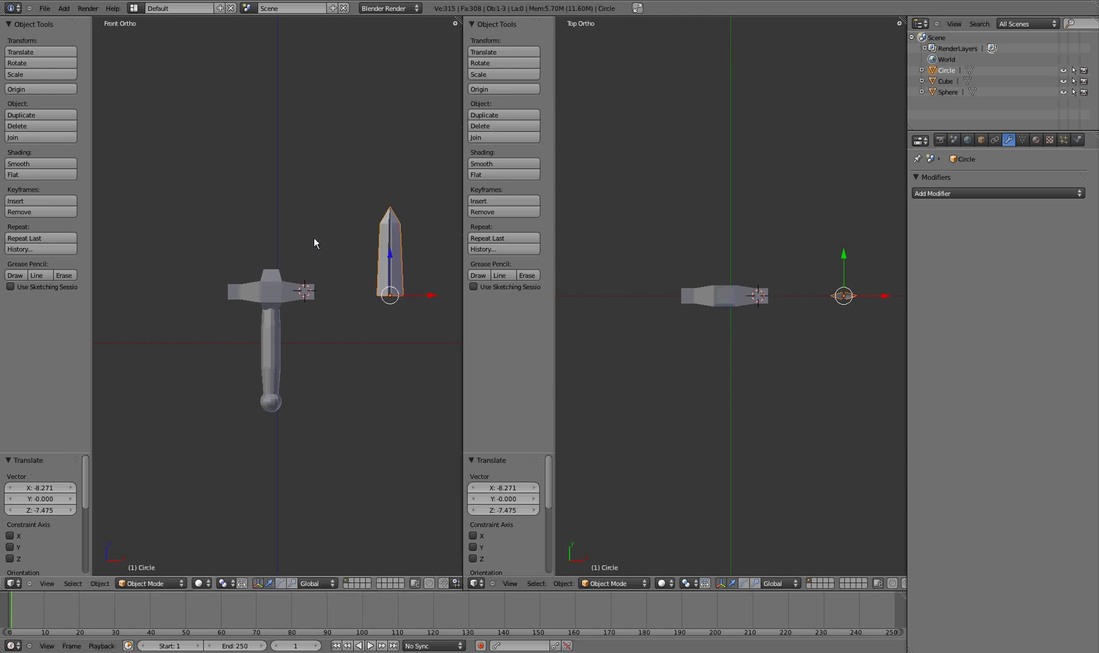
pyautogui.press('g')
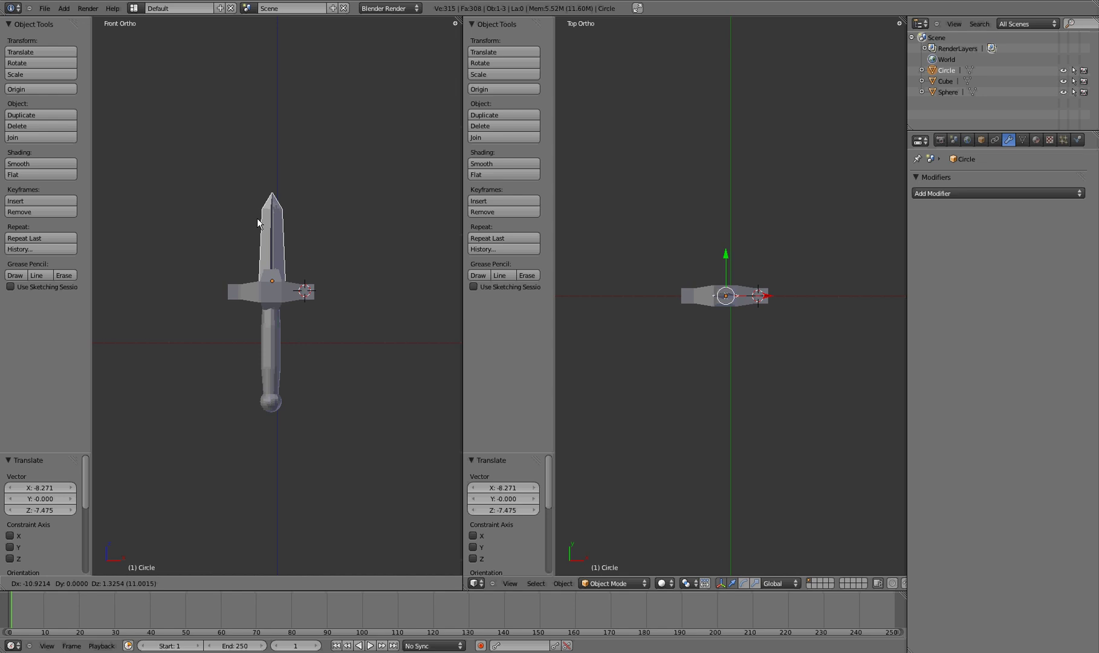
pyautogui.click(257, 218)
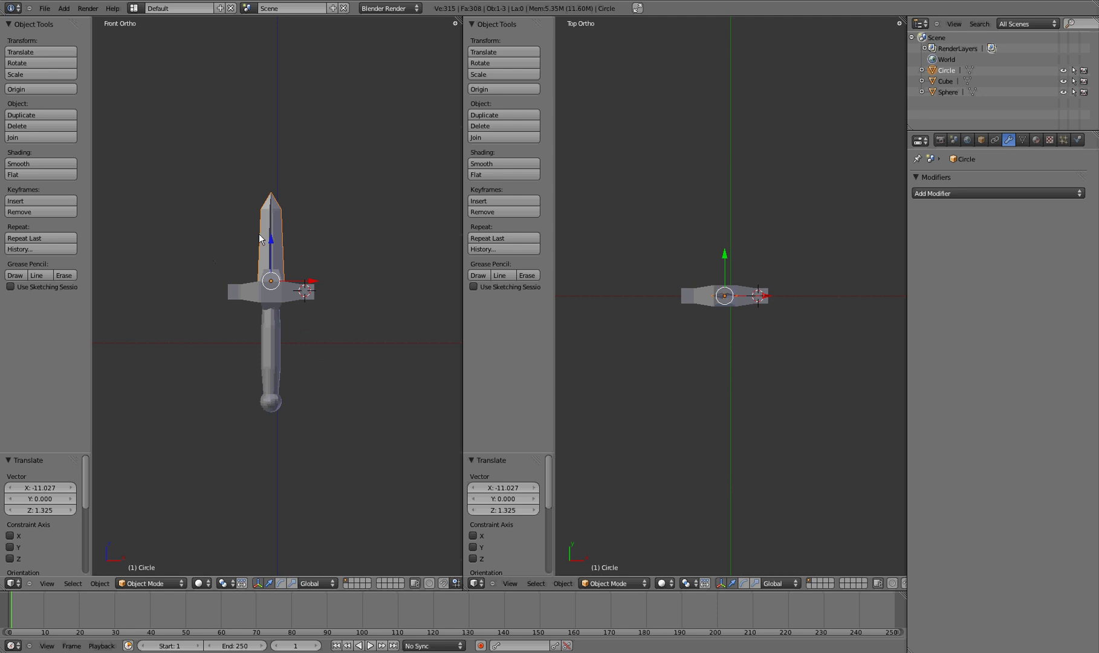
# Step: Widen the blade 1.849 times along the X axis
pyautogui.press('s')
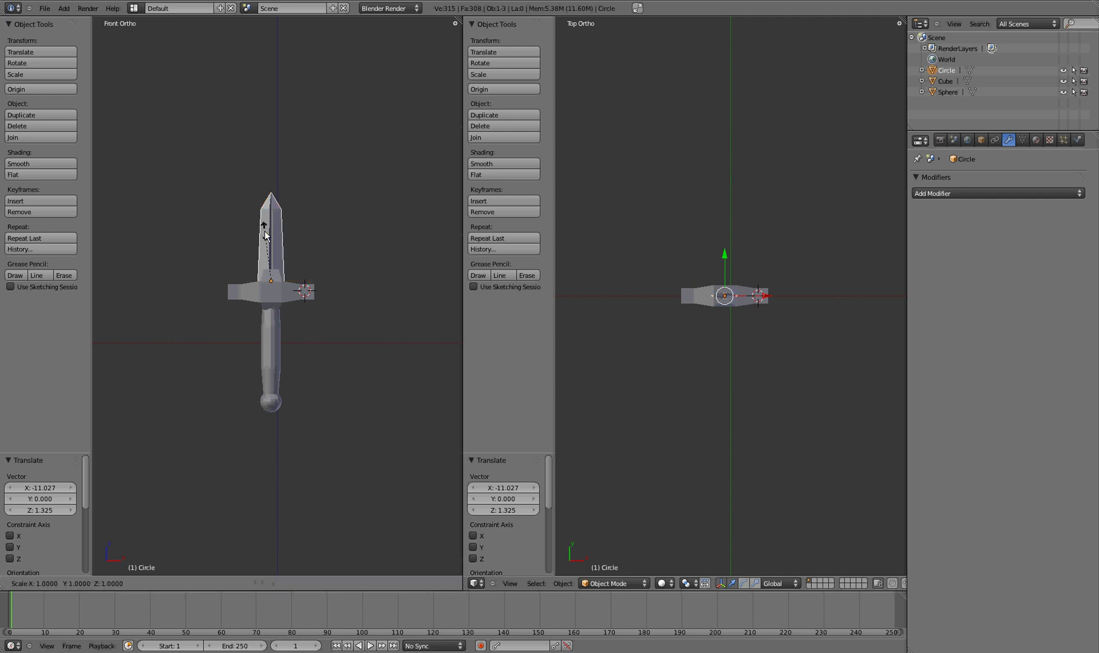
pyautogui.press('x')
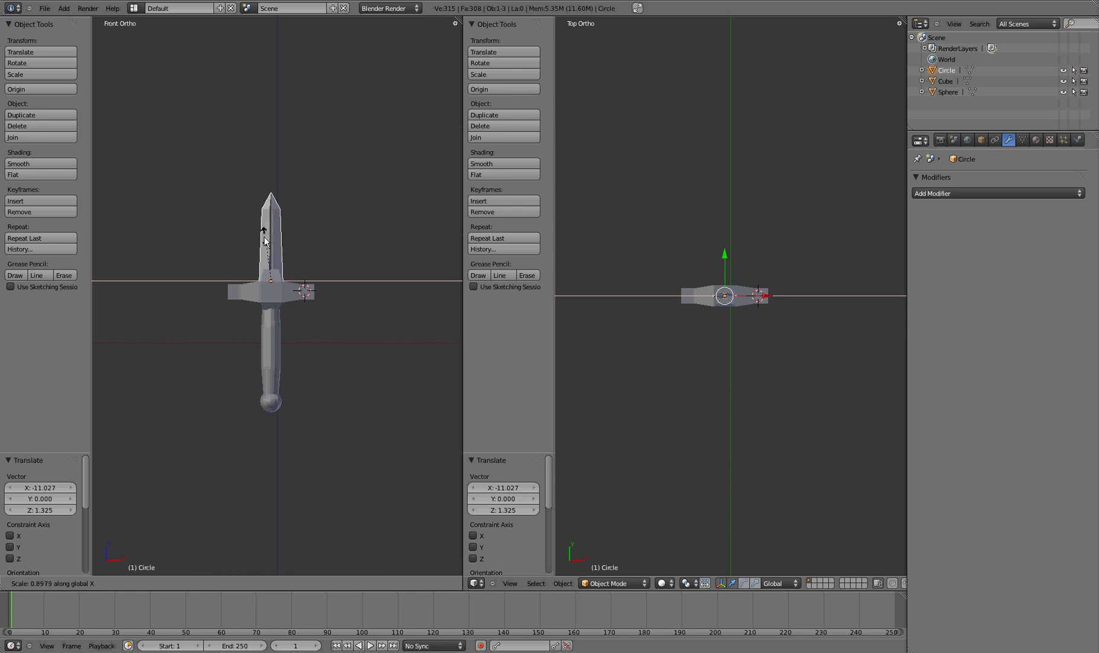
pyautogui.moveTo(243, 201)
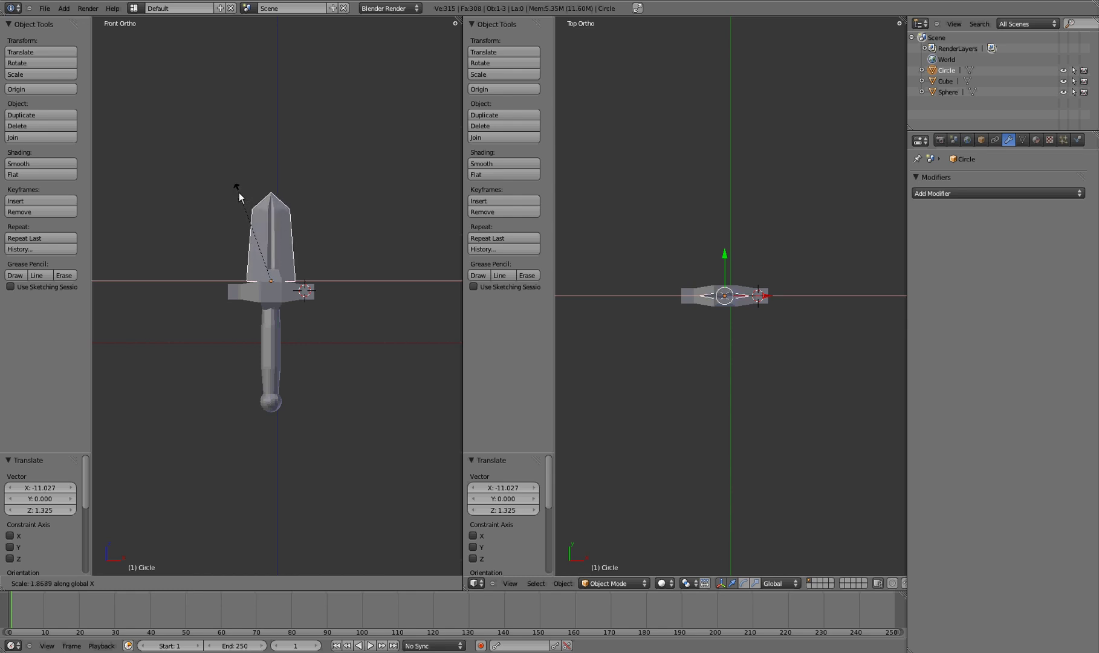
pyautogui.click(237, 193)
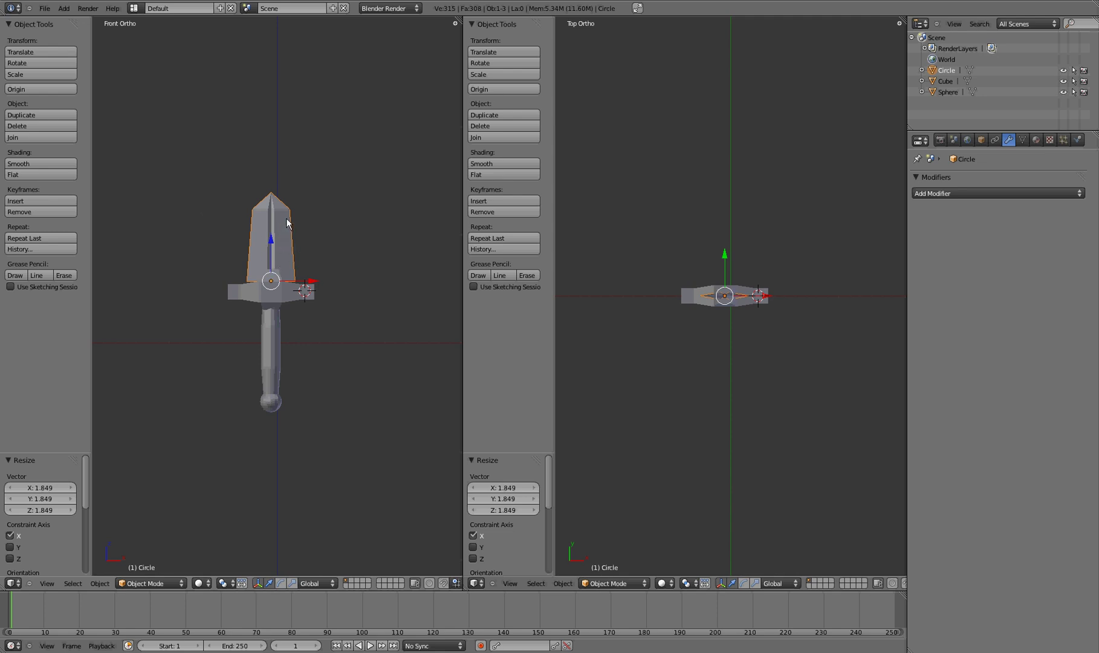
# Step: Reselect the blade and nudge it -0.106 in X and -0.265 in Z onto the crossguard
pyautogui.press('a')
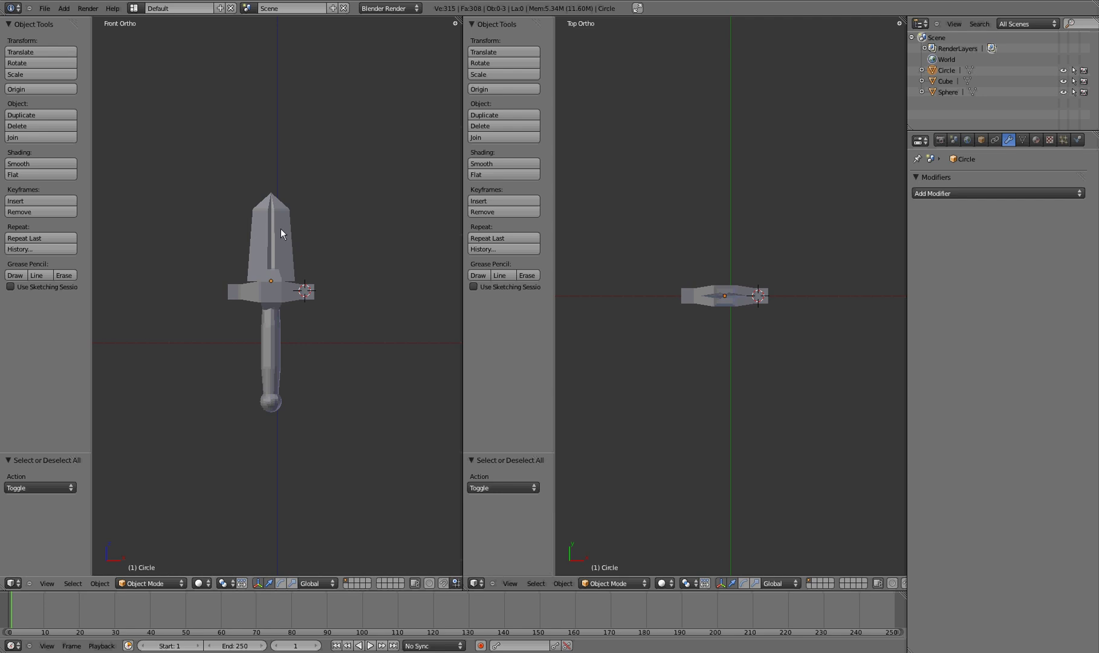
pyautogui.rightClick(283, 227)
pyautogui.press('g')
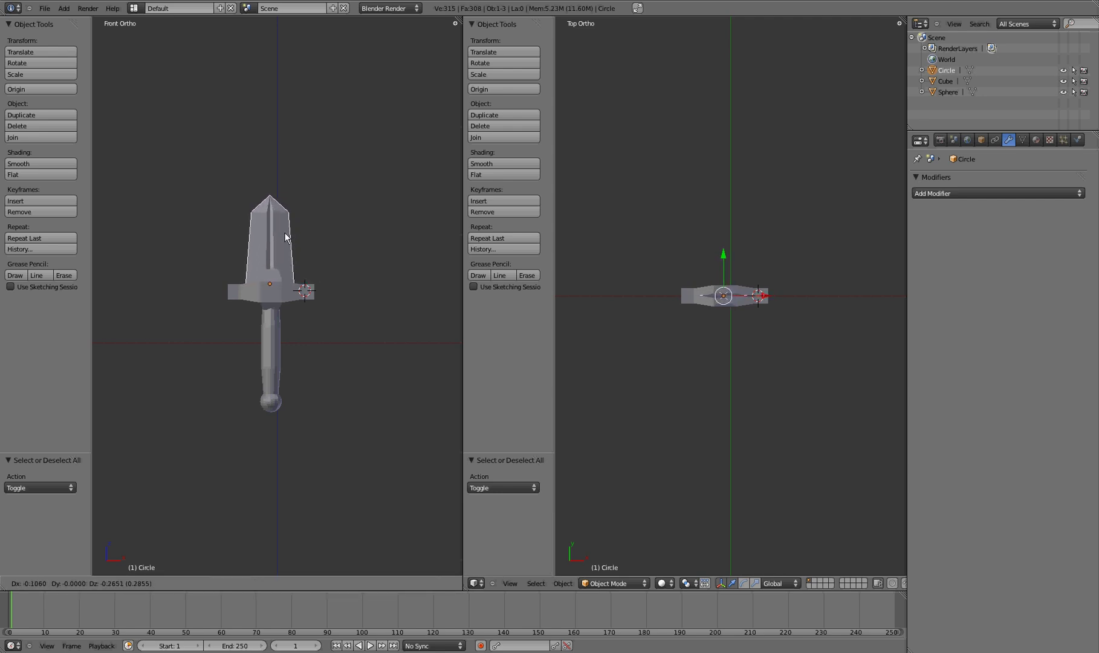
pyautogui.click(284, 232)
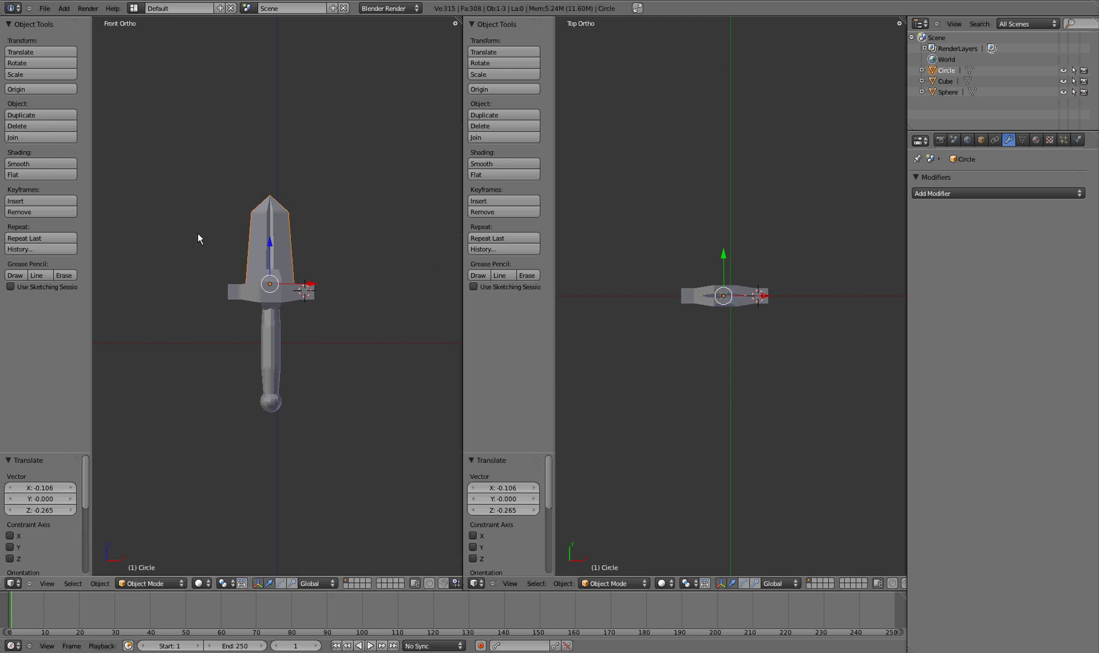
# Step: Stretch the blade 3.114 times along the Z axis
pyautogui.press('s')
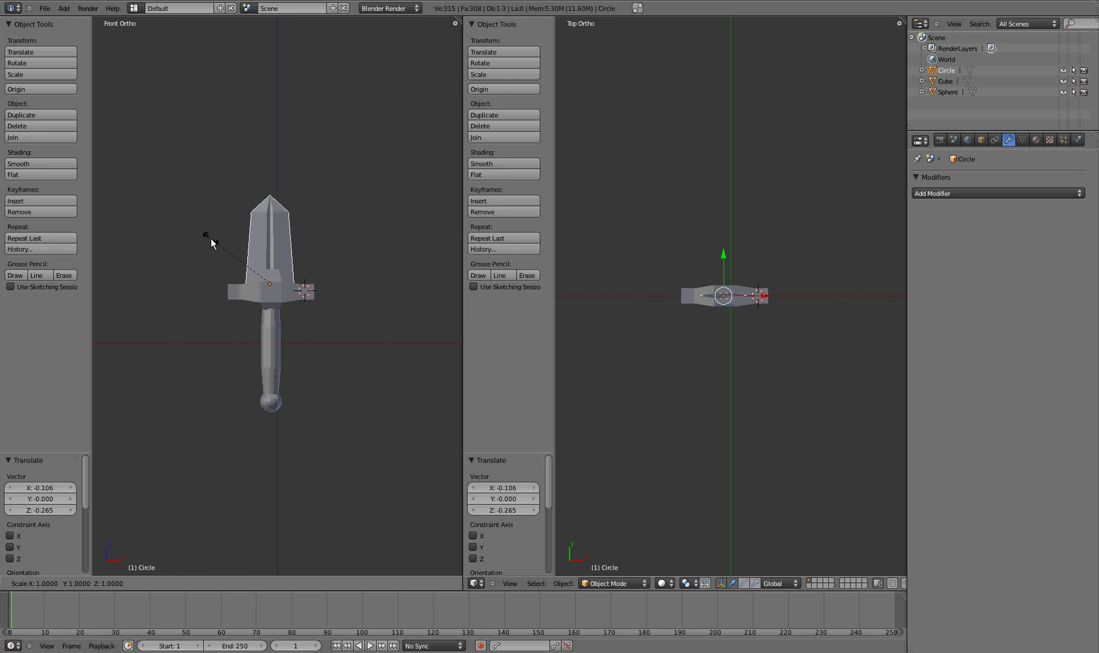
pyautogui.press('z')
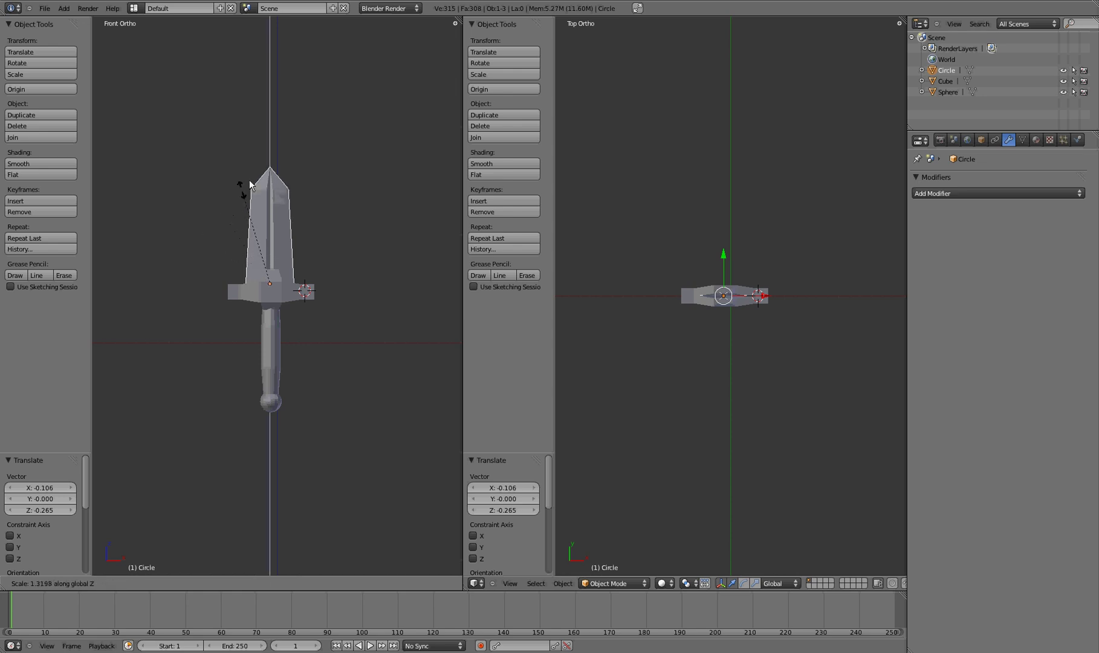
pyautogui.click(306, 54)
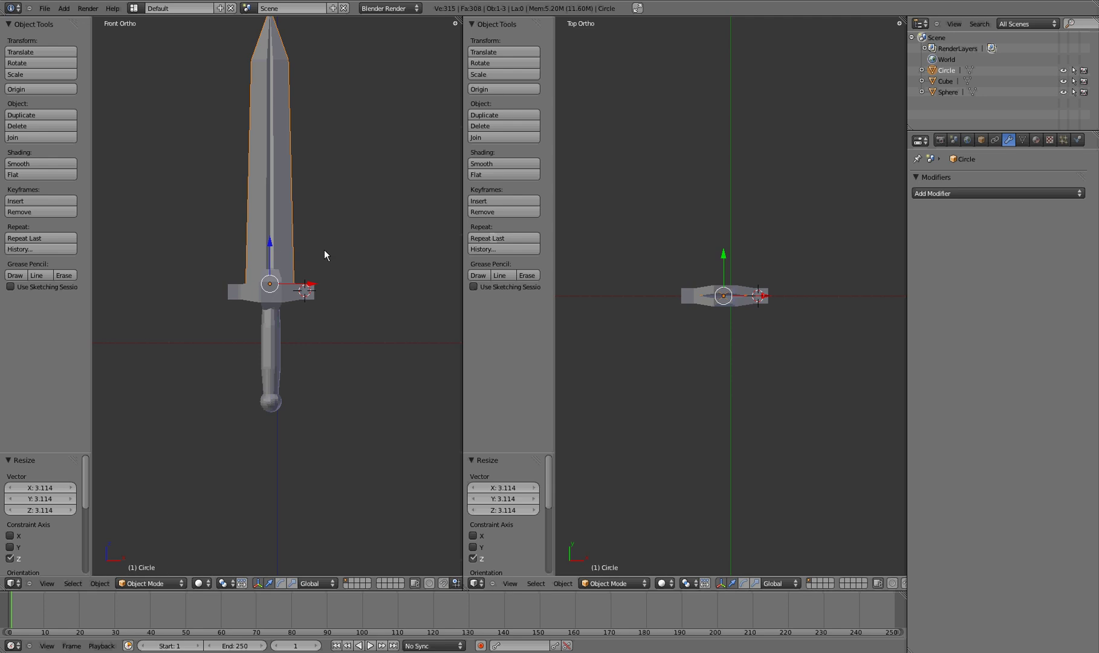
# Step: Cancel a uniform resize and check the lengthened sword from the side and front views
pyautogui.press('s')
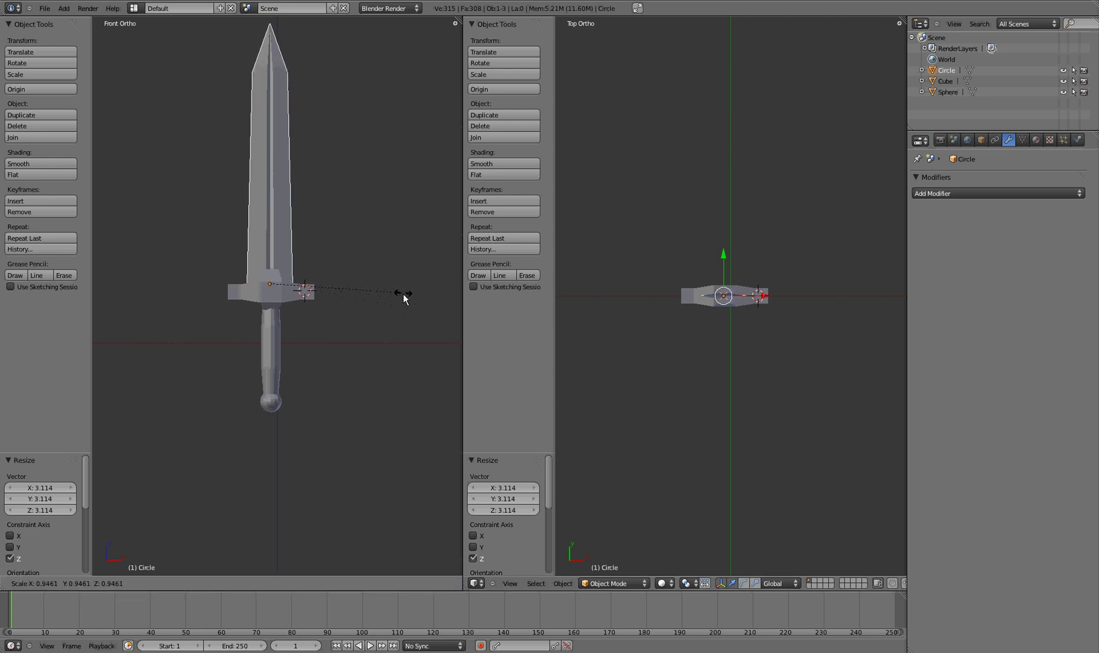
pyautogui.press('Escape')
pyautogui.press('a')
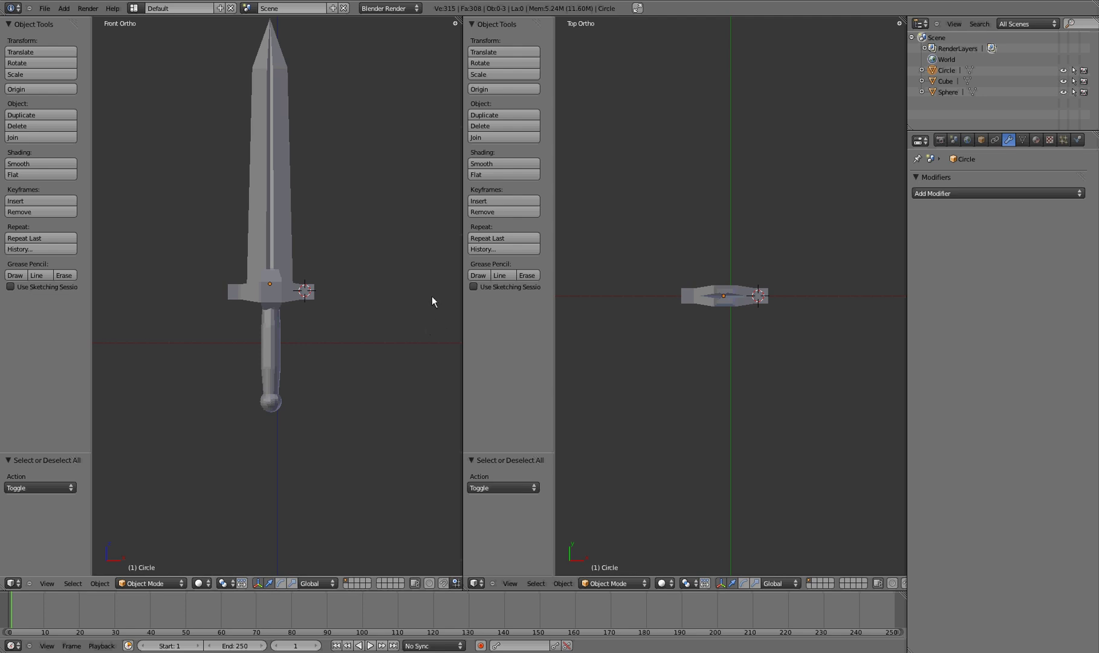
pyautogui.press('a')
pyautogui.press('a')
pyautogui.keyDown('shift'); pyautogui.scroll(3, 349, 326); pyautogui.keyUp('shift')
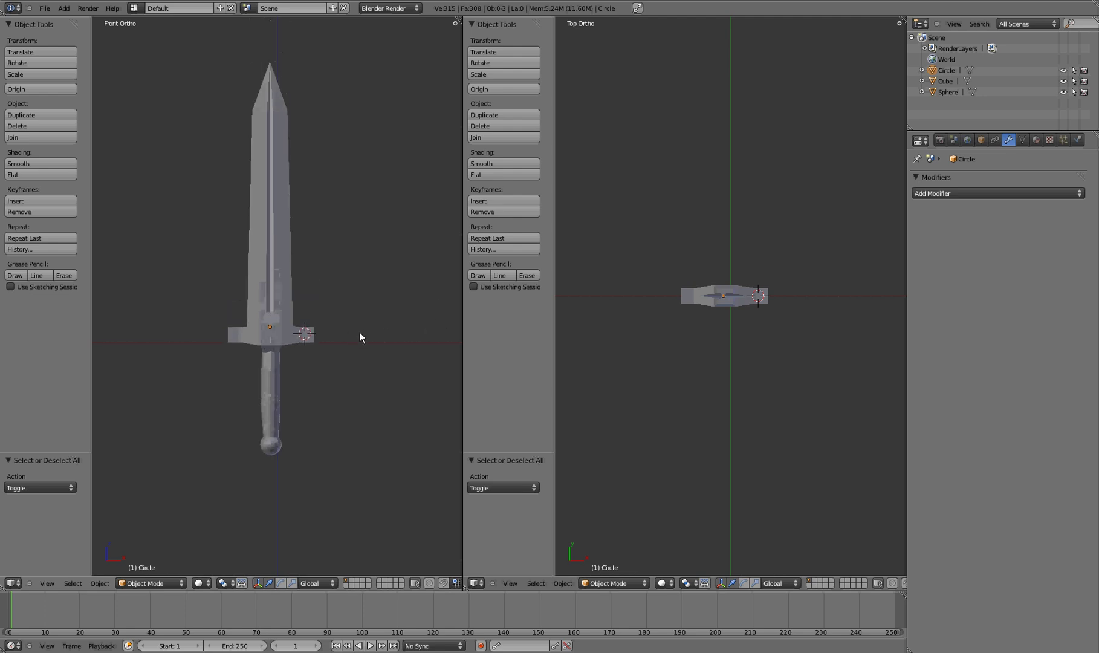
pyautogui.press('KP_3')
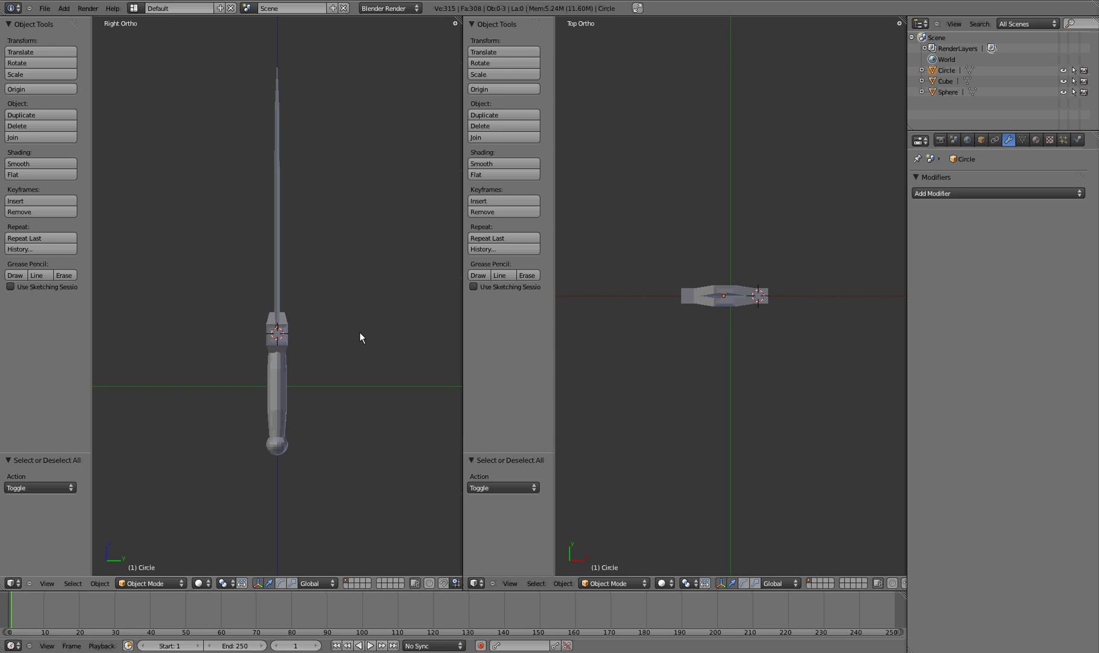
pyautogui.press('KP_1')
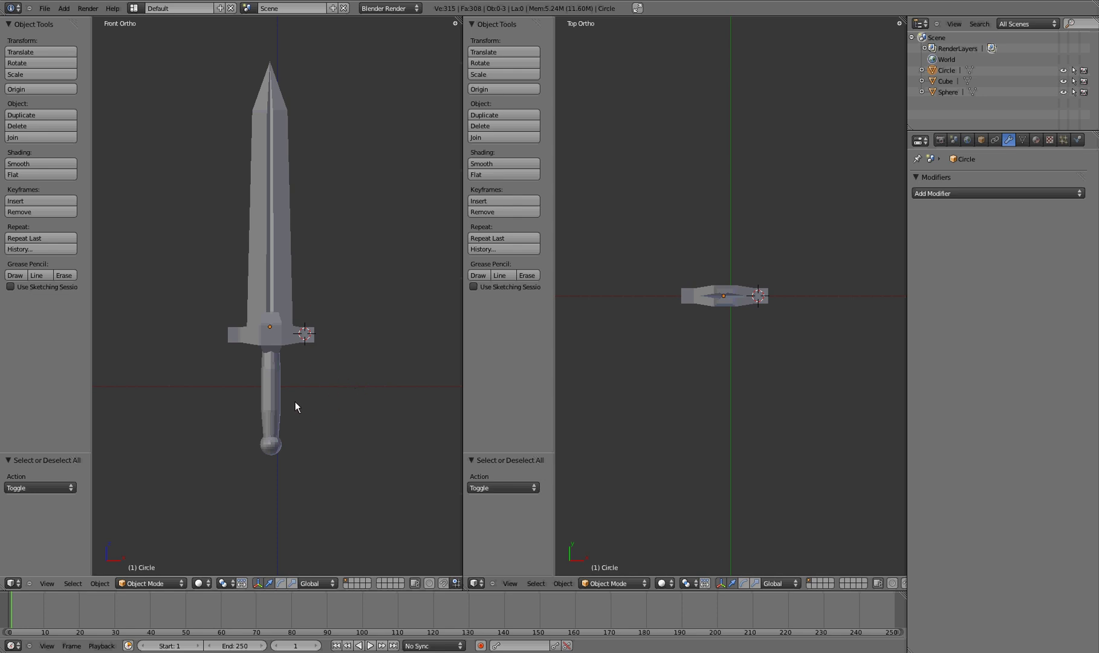
# Step: Select the handle, cross hilt and blade (blade active) and Join them into one Circle object
pyautogui.rightClick(282, 228)
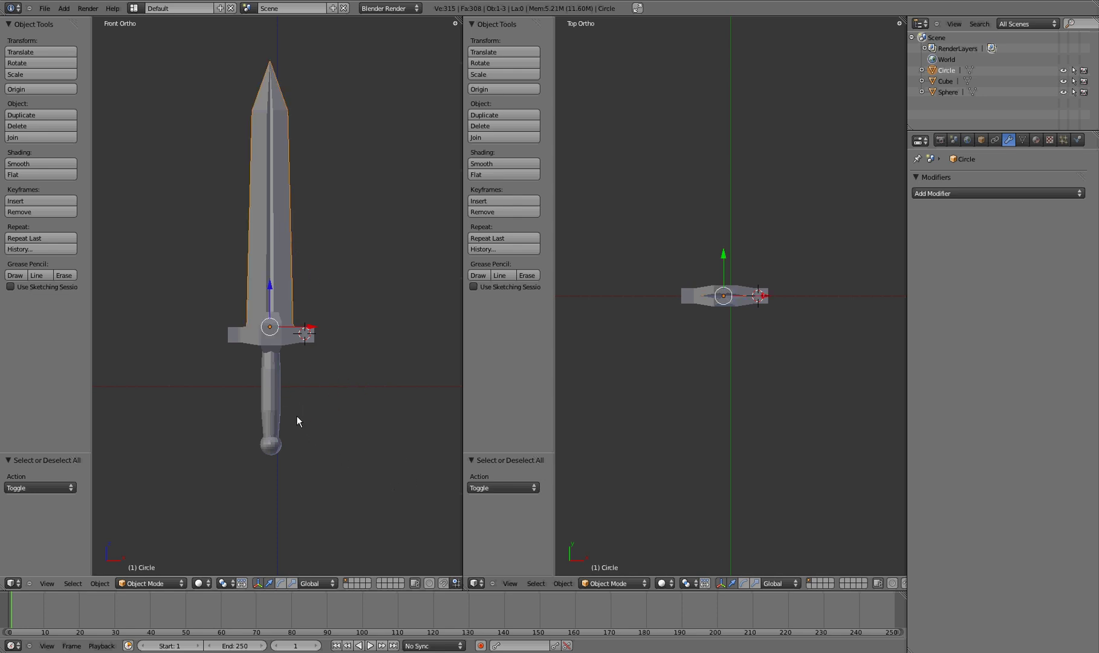
pyautogui.keyDown('shift'); pyautogui.rightClick(276, 402); pyautogui.keyUp('shift')
pyautogui.press('a')
pyautogui.rightClick(272, 399)
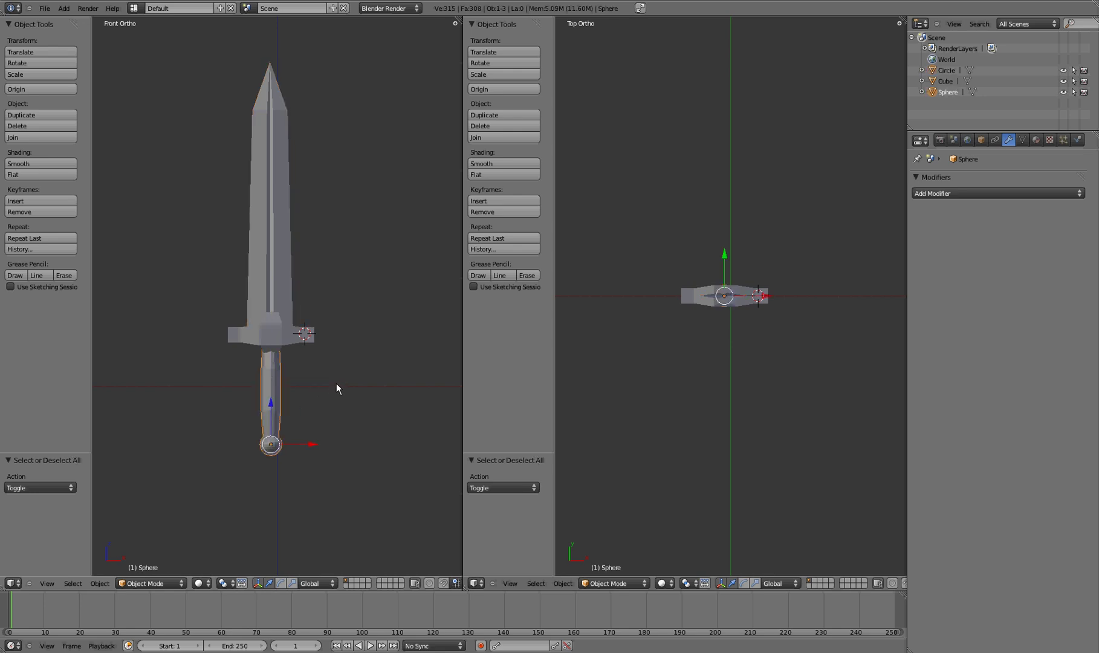
pyautogui.keyDown('shift'); pyautogui.rightClick(268, 339); pyautogui.keyUp('shift')
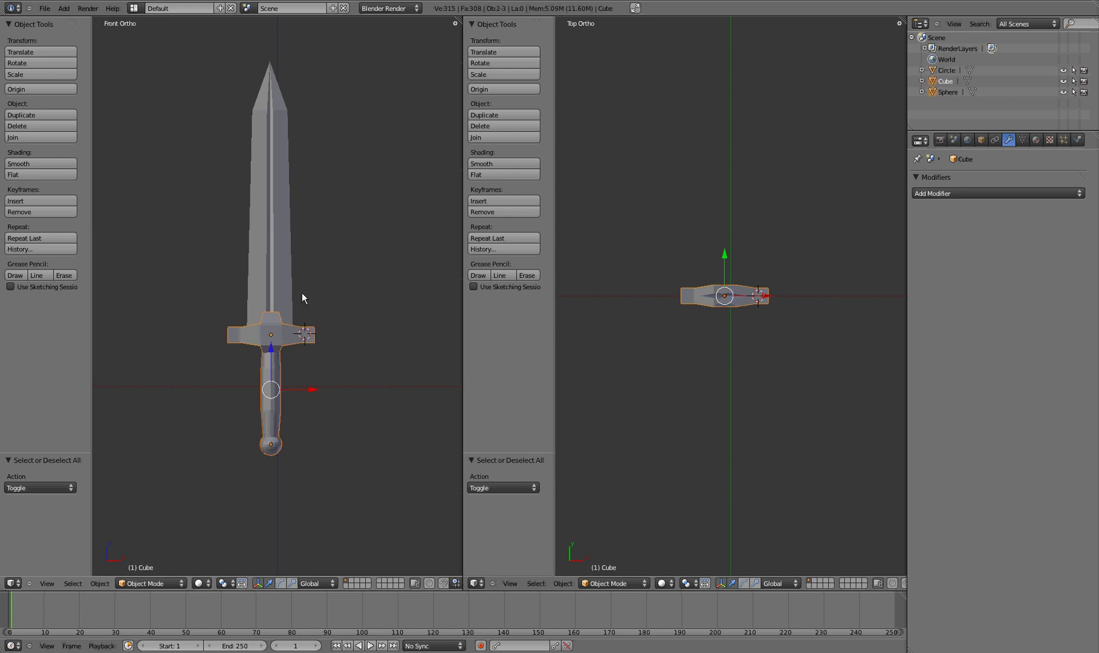
pyautogui.keyDown('shift'); pyautogui.rightClick(284, 253); pyautogui.keyUp('shift')
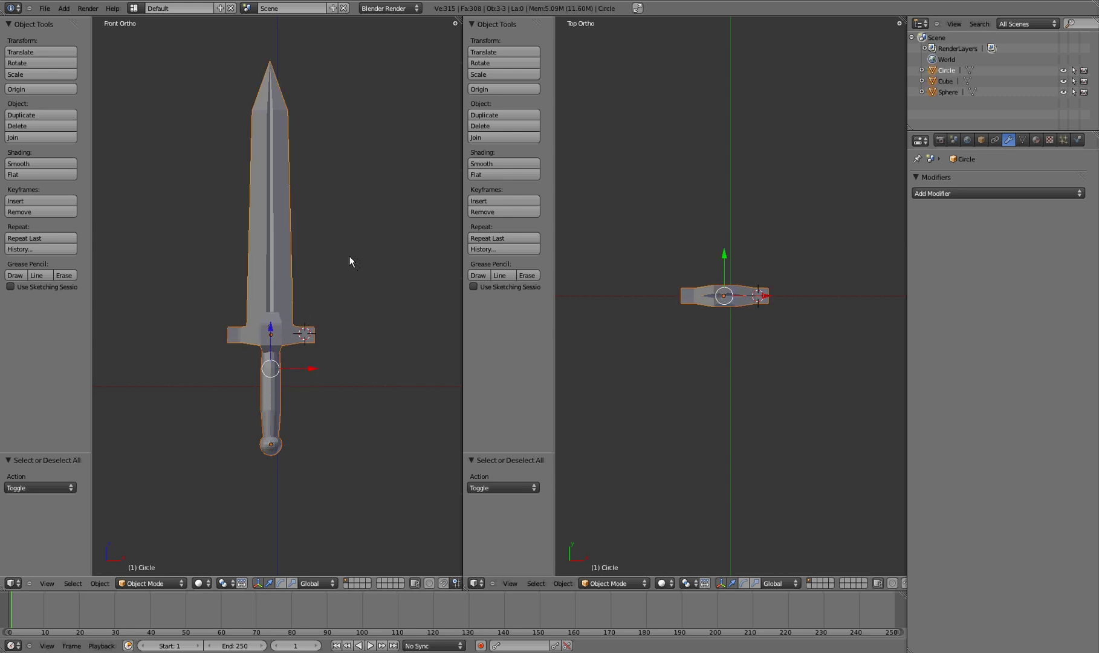
pyautogui.click(24, 138)
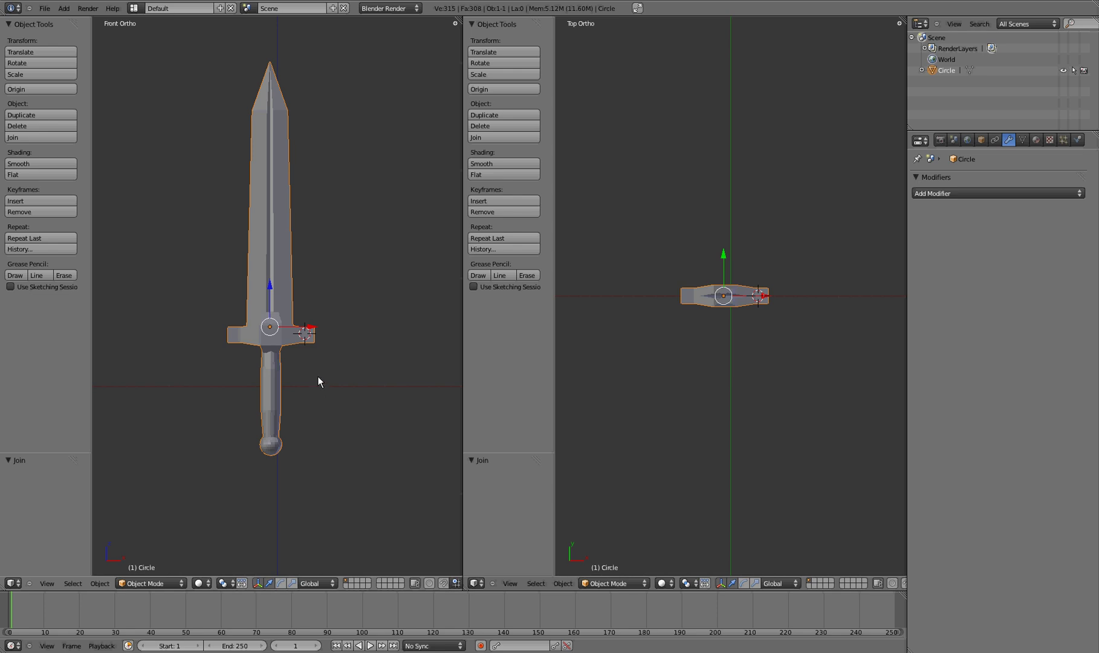
# Step: Start a free rotation of the joined sword to tilt it at an angle
pyautogui.press('r')
pyautogui.press('r')
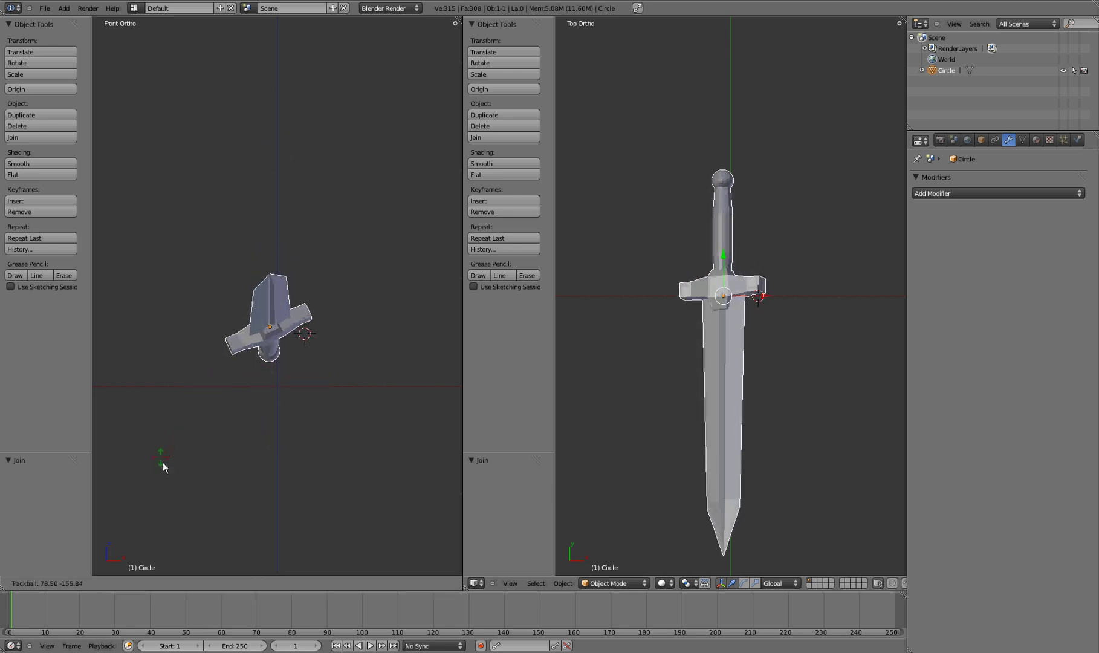